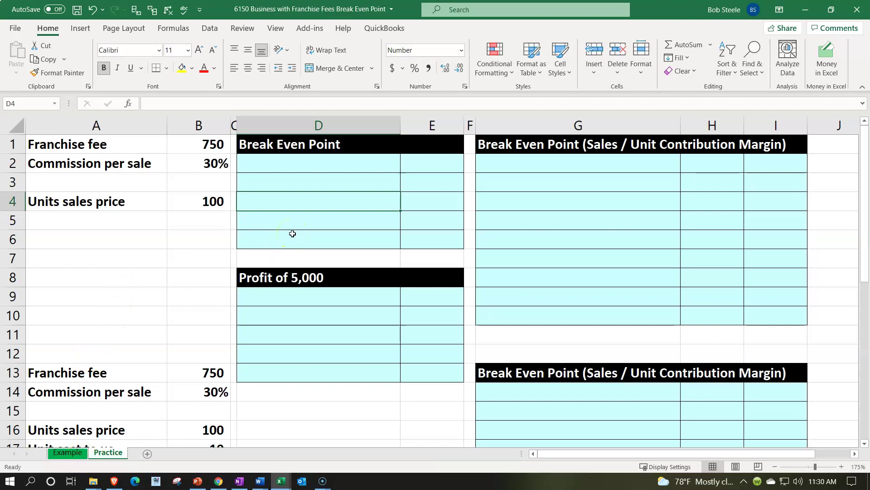
- Review the given franchise fee, commission per sale and units sales price labels in column A
{"action": "left_click", "coordinate": [114, 144]}
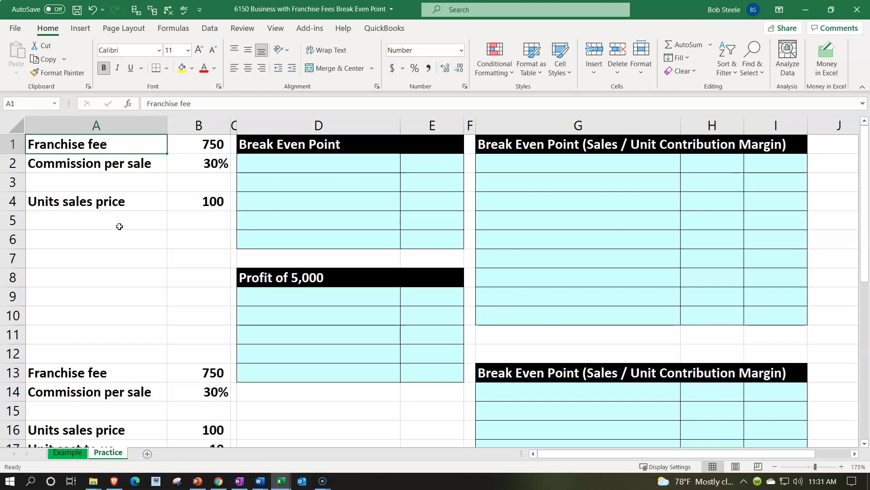
{"action": "key", "text": "Down"}
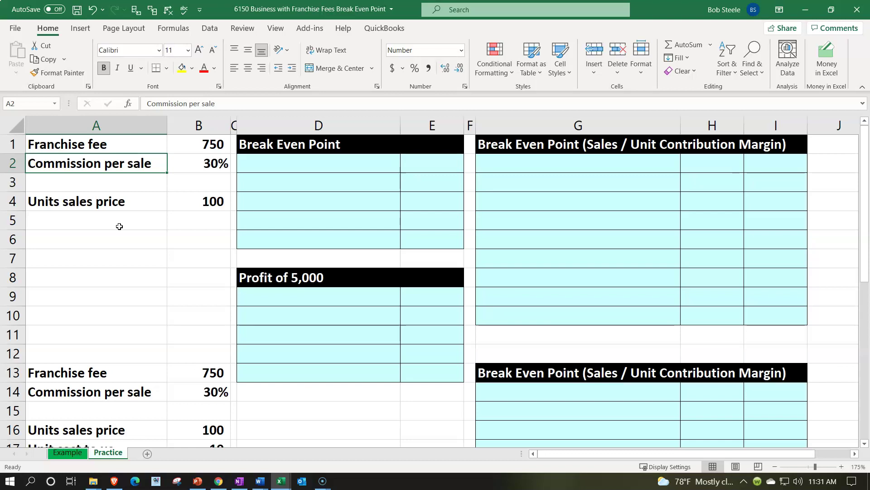
{"action": "key", "text": "Down"}
{"action": "key", "text": "Down"}
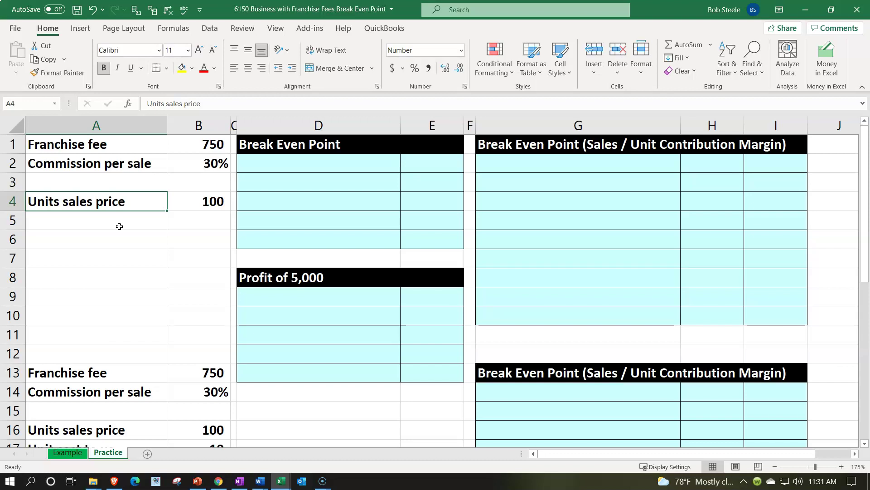
- Fill the first label cell of the Break Even Point table, D2, with a reference to the franchise fee label in A1
{"action": "key", "text": "Right"}
{"action": "key", "text": "Right"}
{"action": "key", "text": "Right"}
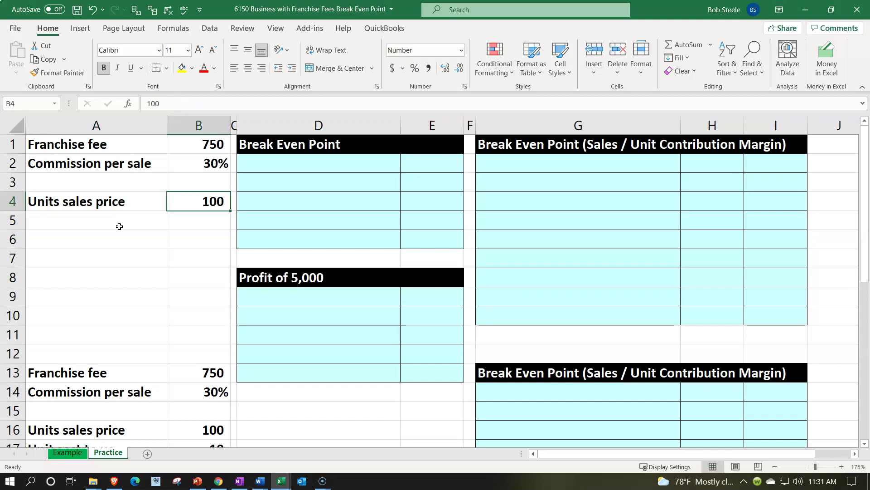
{"action": "key", "text": "Up"}
{"action": "key", "text": "Up"}
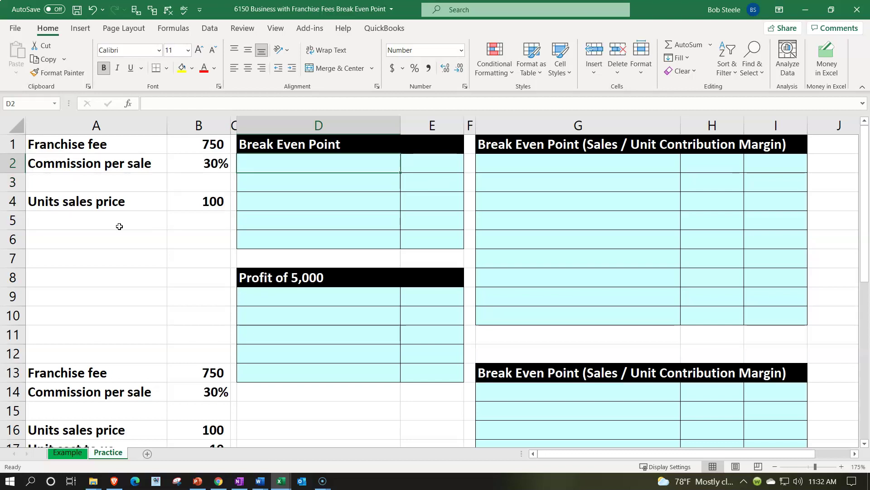
{"action": "type", "text": "="}
{"action": "key", "text": "Left"}
{"action": "key", "text": "Left"}
{"action": "key", "text": "Left"}
{"action": "key", "text": "Up"}
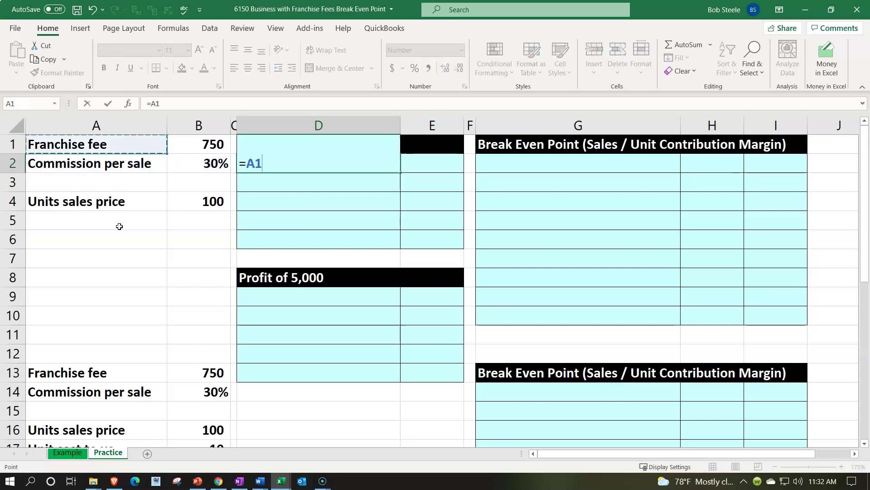
{"action": "key", "text": "Tab"}
- Link E2 to the franchise fee amount in B1
{"action": "type", "text": "="}
{"action": "key", "text": "Left"}
{"action": "key", "text": "Left"}
{"action": "key", "text": "Left"}
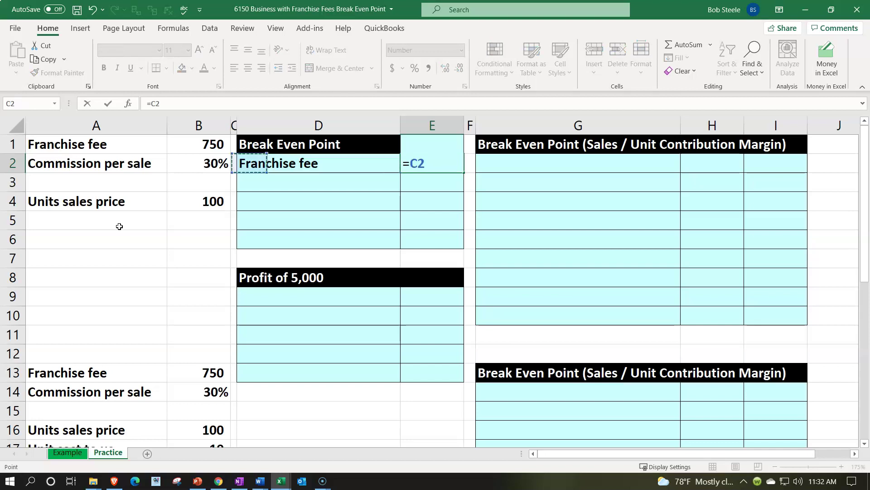
{"action": "key", "text": "Up"}
{"action": "key", "text": "Return"}
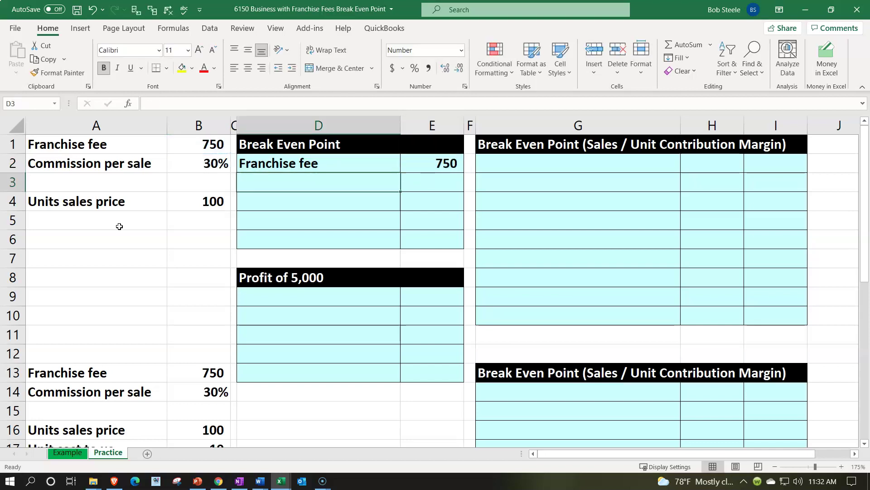
- Link D3 in the Break Even Point table to the commission per sale label in A2
{"action": "type", "text": "="}
{"action": "key", "text": "Left"}
{"action": "key", "text": "Left"}
{"action": "key", "text": "Left"}
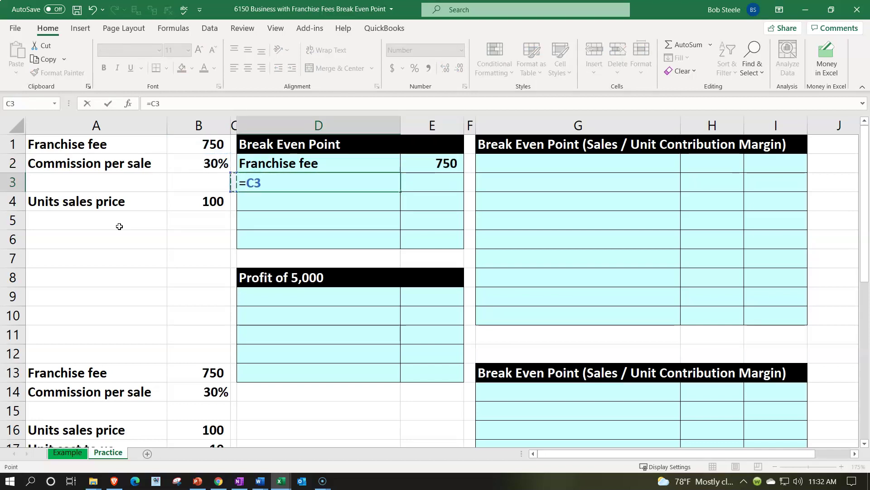
{"action": "key", "text": "Up"}
{"action": "key", "text": "Tab"}
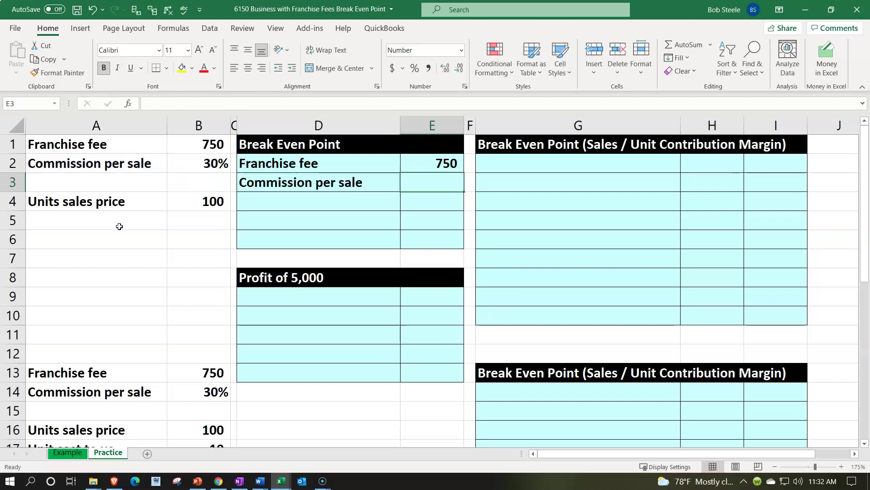
- Link E3 to the commission per sale rate in B2
{"action": "type", "text": "="}
{"action": "key", "text": "Left"}
{"action": "key", "text": "Left"}
{"action": "key", "text": "Left"}
{"action": "key", "text": "Up"}
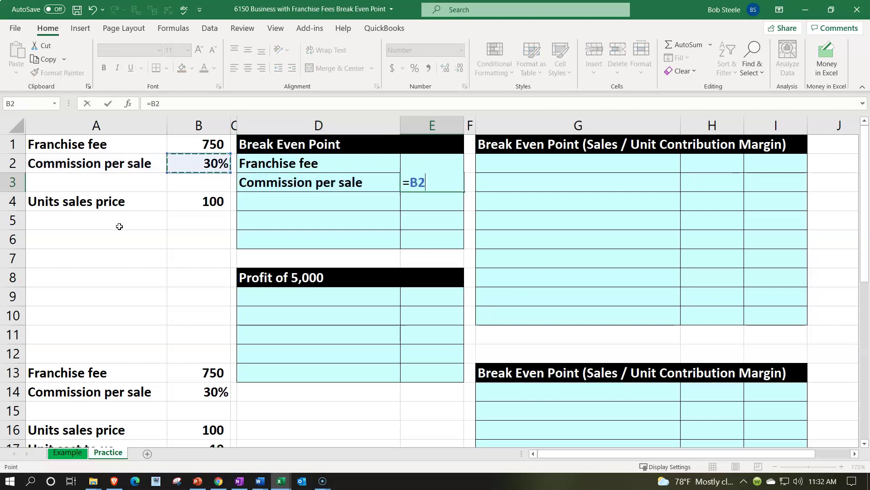
{"action": "key", "text": "Return"}
- Format the commission rate in E3 as an underlined percentage
{"action": "key", "text": "Up"}
{"action": "key", "text": "Right"}
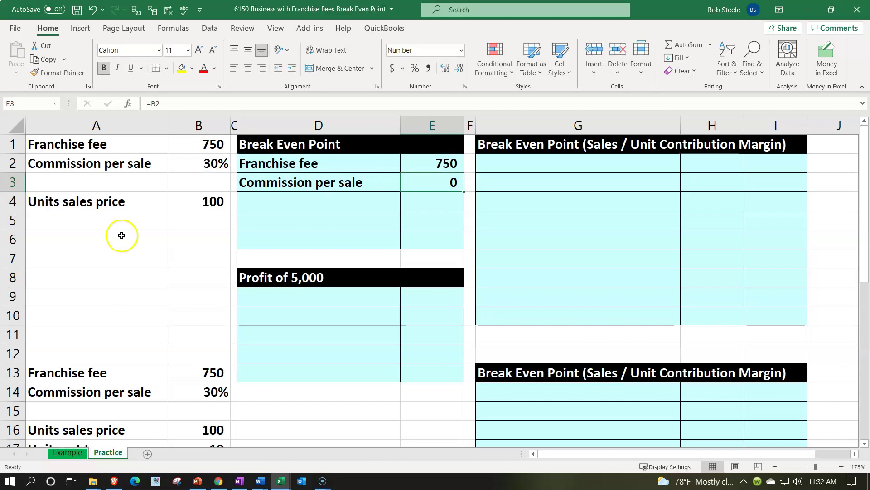
{"action": "left_click", "coordinate": [415, 68]}
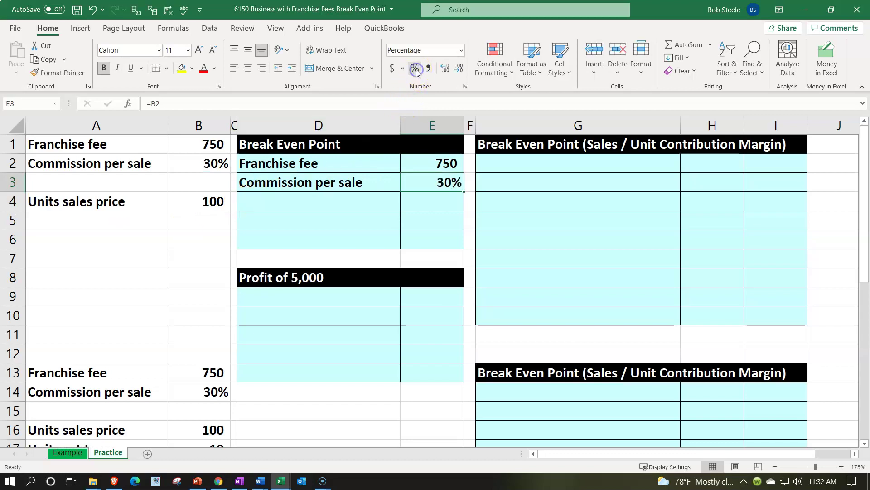
{"action": "left_click", "coordinate": [133, 71]}
- Enter the label "Sales break even point" in D4
{"action": "key", "text": "Down"}
{"action": "key", "text": "Left"}
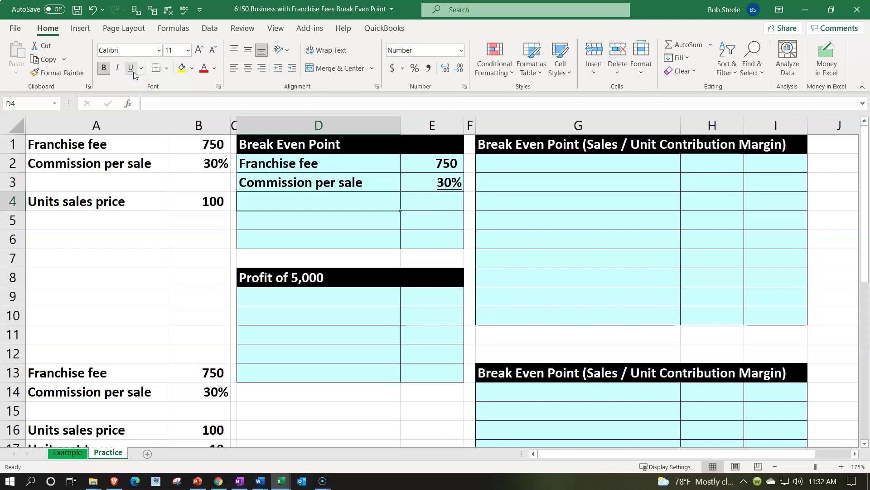
{"action": "type", "text": "Sales break even point"}
{"action": "key", "text": "Right"}
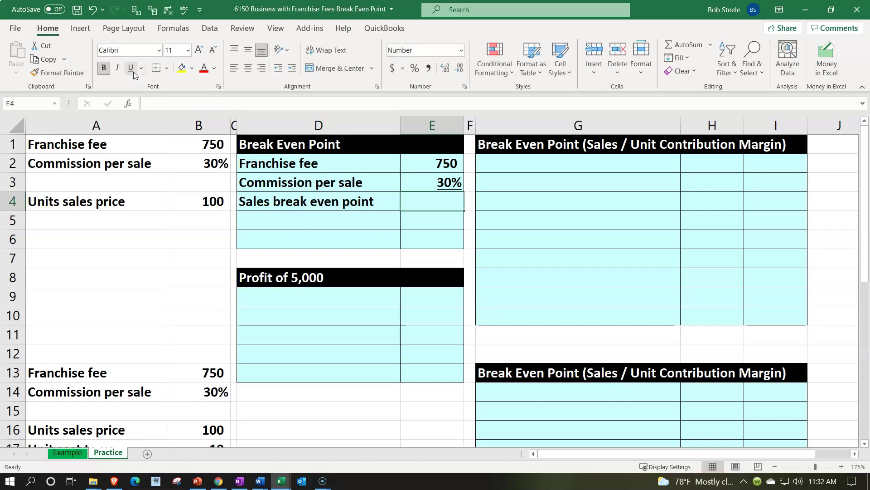
- Calculate the sales break even point in E4 by dividing the franchise fee by the commission rate, =E2/E3
{"action": "type", "text": "="}
{"action": "key", "text": "Up"}
{"action": "key", "text": "Up"}
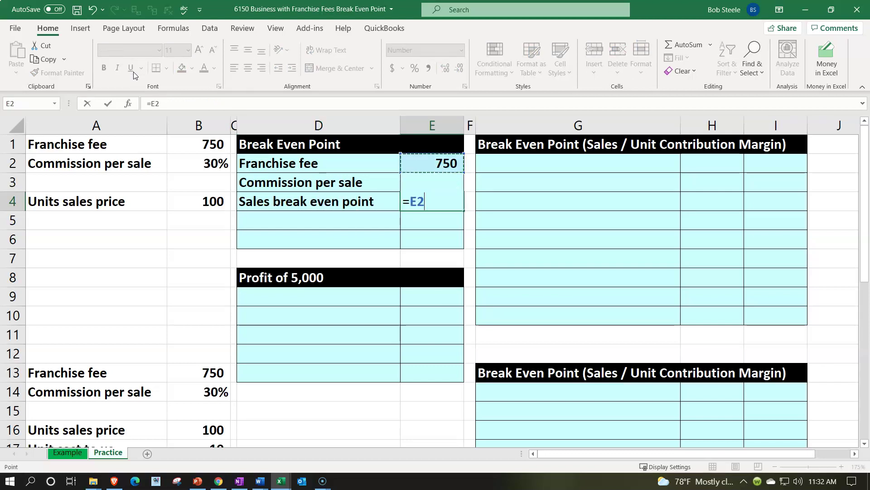
{"action": "type", "text": "/"}
{"action": "key", "text": "Up"}
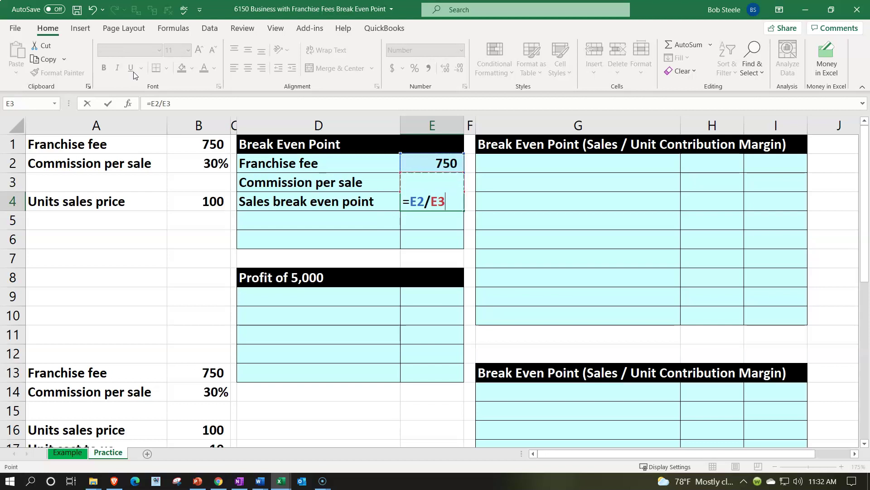
{"action": "key", "text": "Return"}
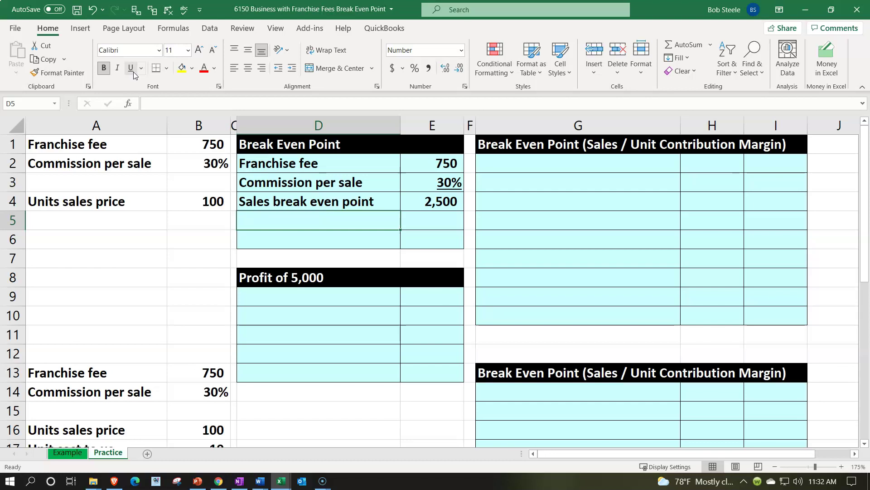
- Check the sales break even point with a temporary formula =E4*E3 in E5, and clear the cell
{"action": "key", "text": "Right"}
{"action": "type", "text": "="}
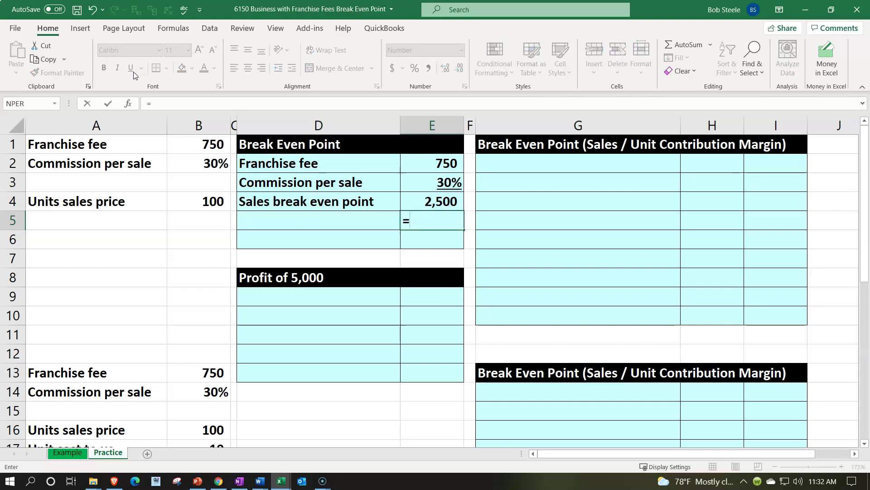
{"action": "key", "text": "Up"}
{"action": "type", "text": "*"}
{"action": "key", "text": "Up"}
{"action": "key", "text": "Up"}
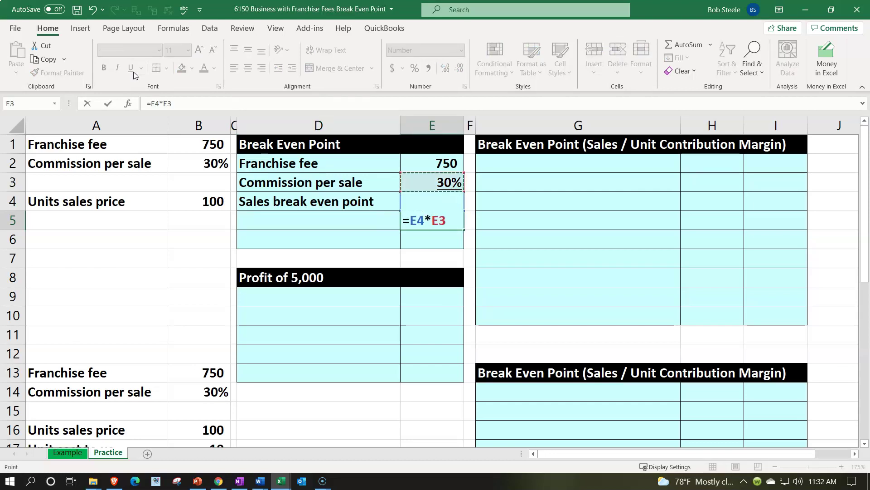
{"action": "key", "text": "Return"}
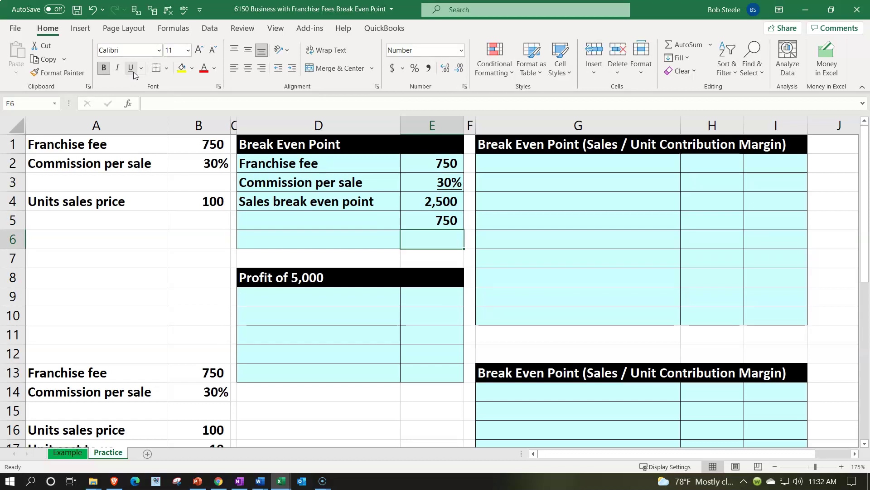
{"action": "key", "text": "Up"}
{"action": "key", "text": "Delete"}
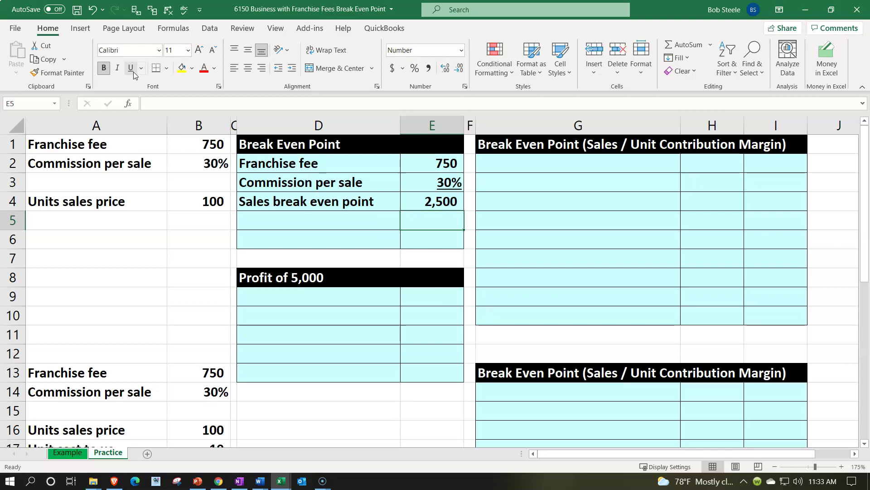
- Link D5 in the Break Even Point table to the units sales price label in A4
{"action": "key", "text": "Left"}
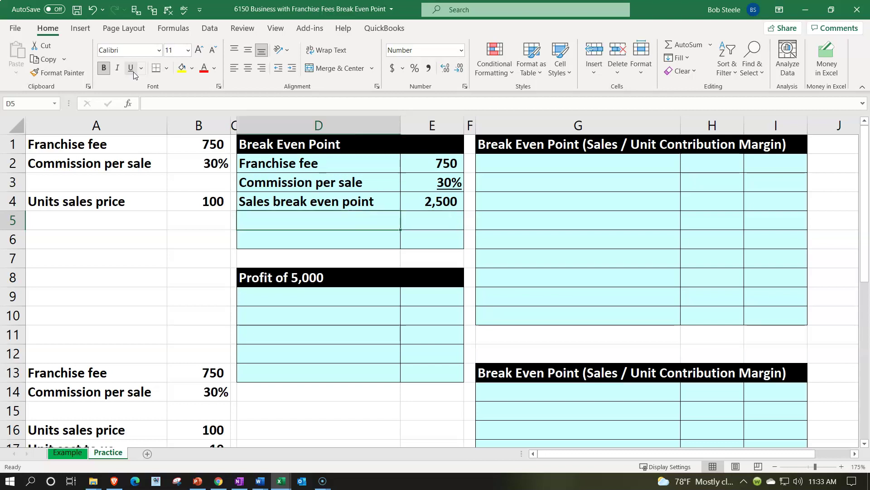
{"action": "type", "text": "="}
{"action": "key", "text": "Left"}
{"action": "key", "text": "Left"}
{"action": "key", "text": "Left"}
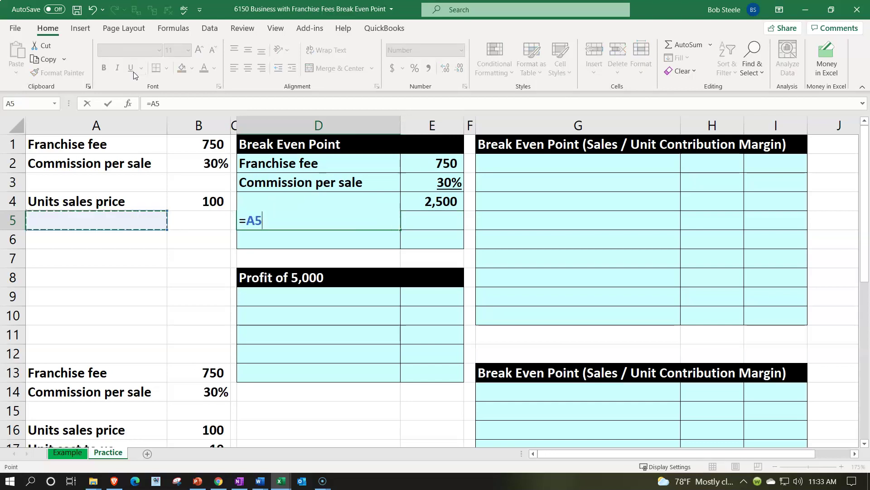
{"action": "key", "text": "Up"}
{"action": "key", "text": "Tab"}
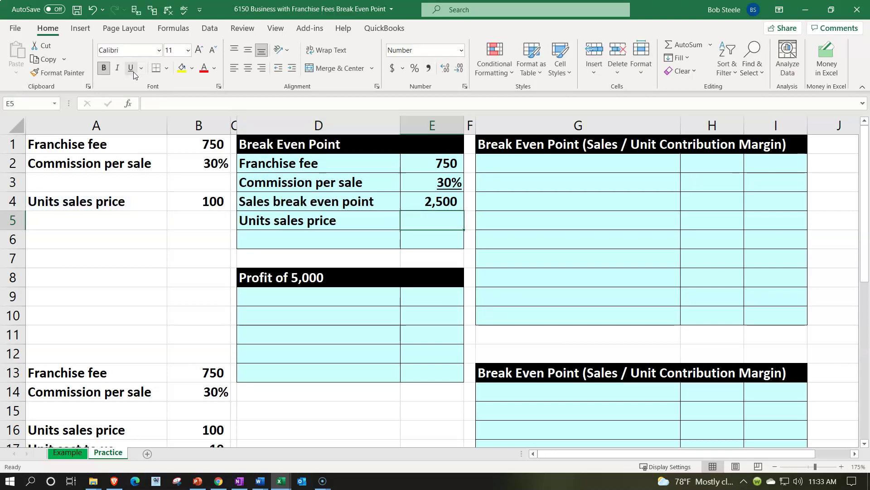
- Link E5 to the units sales price amount in B4 and underline it
{"action": "type", "text": "="}
{"action": "key", "text": "Left"}
{"action": "key", "text": "Left"}
{"action": "key", "text": "Left"}
{"action": "key", "text": "Up"}
{"action": "key", "text": "Return"}
{"action": "key", "text": "Up"}
{"action": "key", "text": "Right"}
{"action": "left_click", "coordinate": [133, 71]}
- Enter the label "Unit break even point" in D6
{"action": "key", "text": "Return"}
{"action": "key", "text": "Left"}
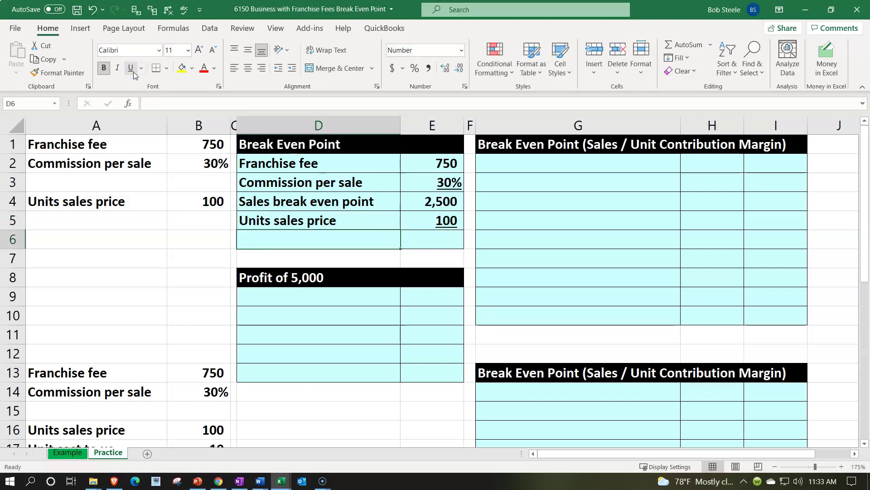
{"action": "type", "text": "Unit br"}
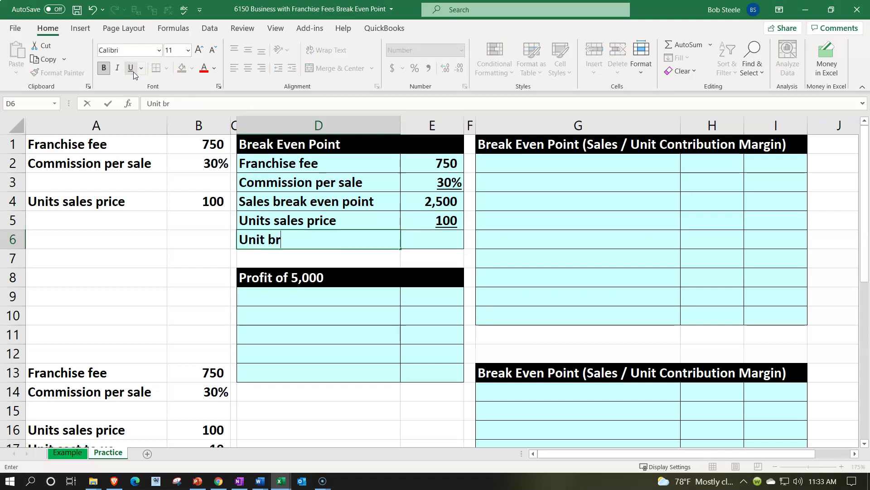
{"action": "type", "text": "eak even p"}
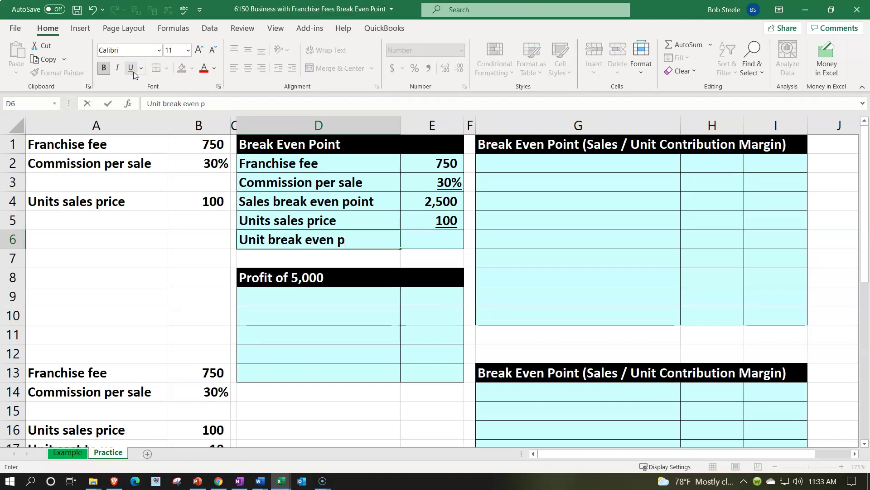
{"action": "type", "text": "oint"}
{"action": "key", "text": "Tab"}
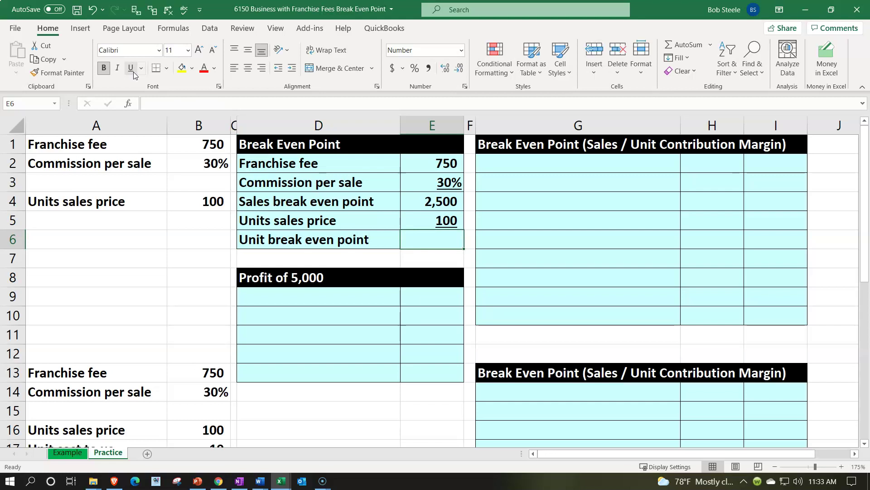
- Calculate the unit break even point in E6 by dividing break even sales by the unit price, =E4/E5
{"action": "type", "text": "="}
{"action": "key", "text": "Up"}
{"action": "key", "text": "Up"}
{"action": "type", "text": "/"}
{"action": "key", "text": "Up"}
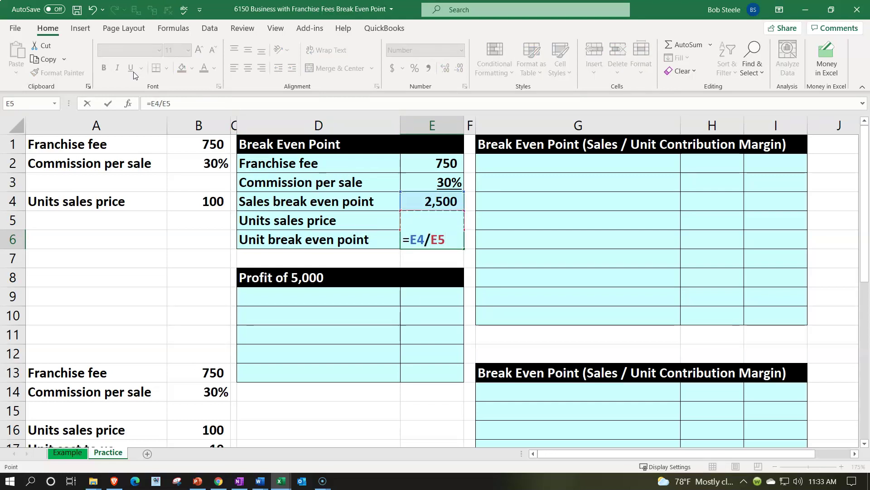
{"action": "key", "text": "Return"}
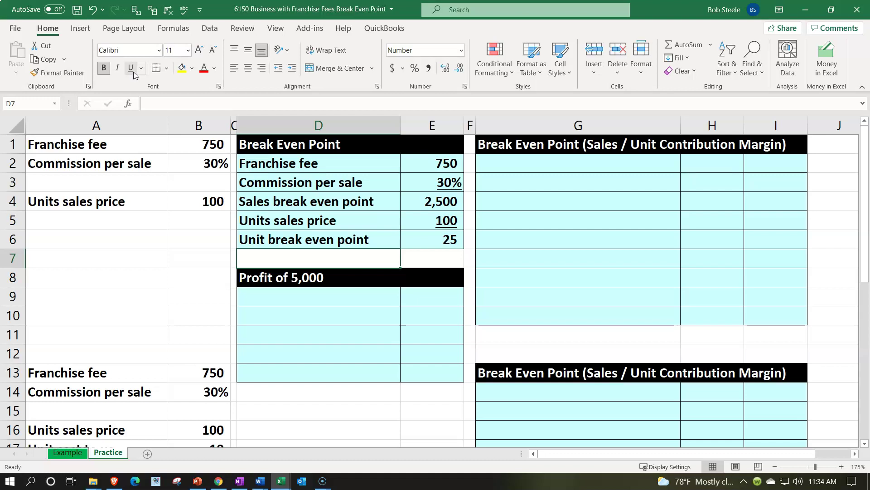
- Enter the label "Franchise fee plus protit" in D9 under the Profit of 5,000 heading
{"action": "left_click", "coordinate": [281, 168]}
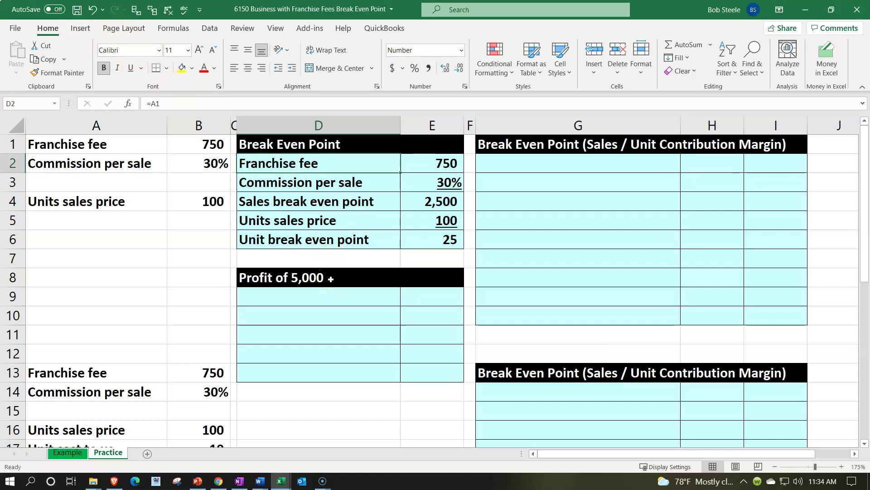
{"action": "left_click", "coordinate": [314, 295]}
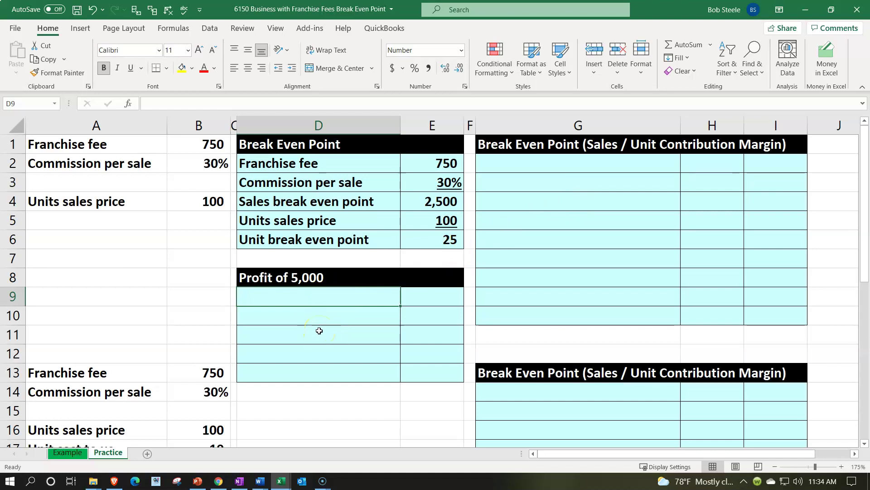
{"action": "type", "text": "="}
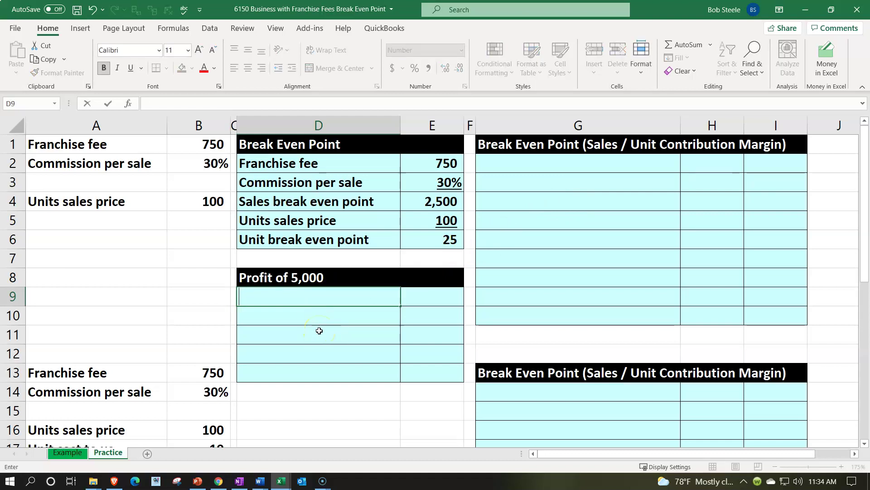
{"action": "type", "text": "Franchise fee"}
{"action": "type", "text": " plus "}
{"action": "type", "text": "prifit"}
{"action": "key", "text": "BackSpace"}
{"action": "key", "text": "BackSpace"}
{"action": "key", "text": "BackSpace"}
{"action": "key", "text": "BackSpace"}
{"action": "type", "text": "otit"}
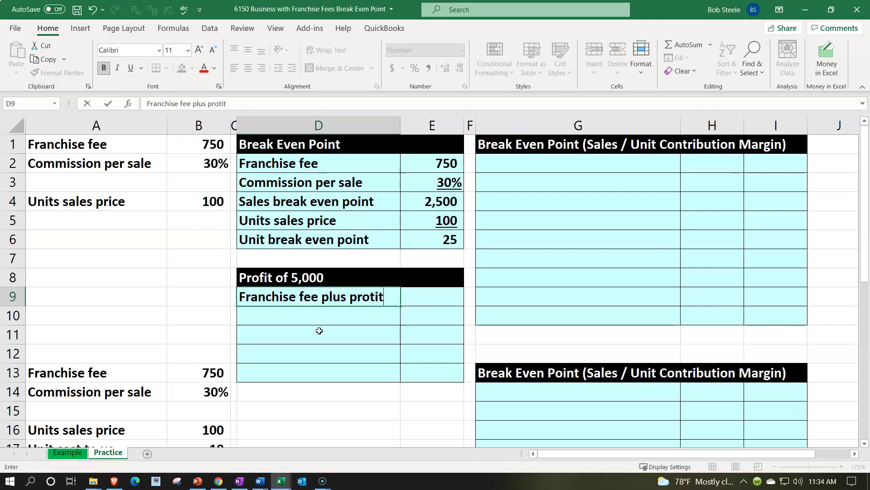
{"action": "key", "text": "Tab"}
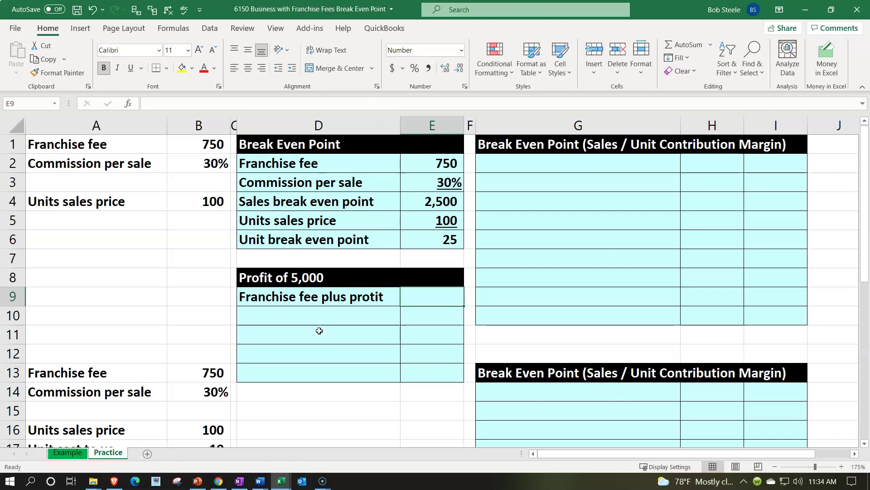
- Calculate the franchise fee plus the desired profit in E9 with the formula =E2+5000
{"action": "type", "text": "="}
{"action": "key", "text": "Up"}
{"action": "key", "text": "Up"}
{"action": "key", "text": "Up"}
{"action": "key", "text": "Up"}
{"action": "key", "text": "Up"}
{"action": "key", "text": "Up"}
{"action": "key", "text": "Up"}
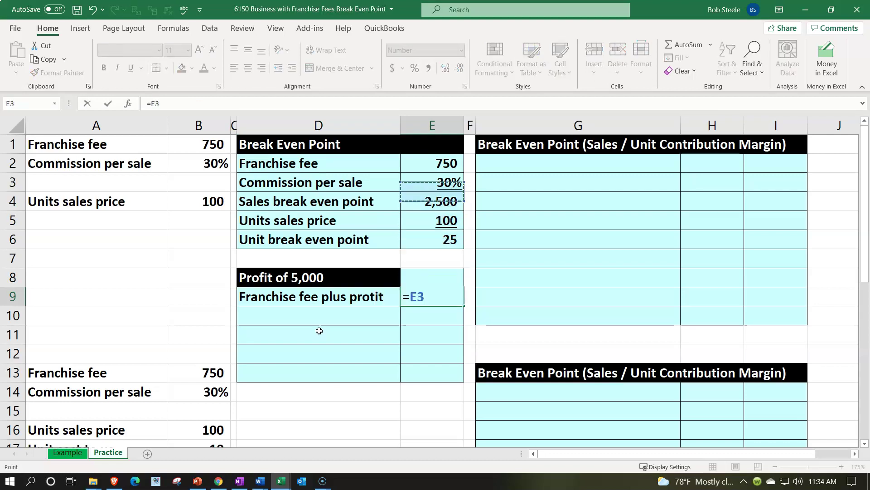
{"action": "type", "text": "+5000"}
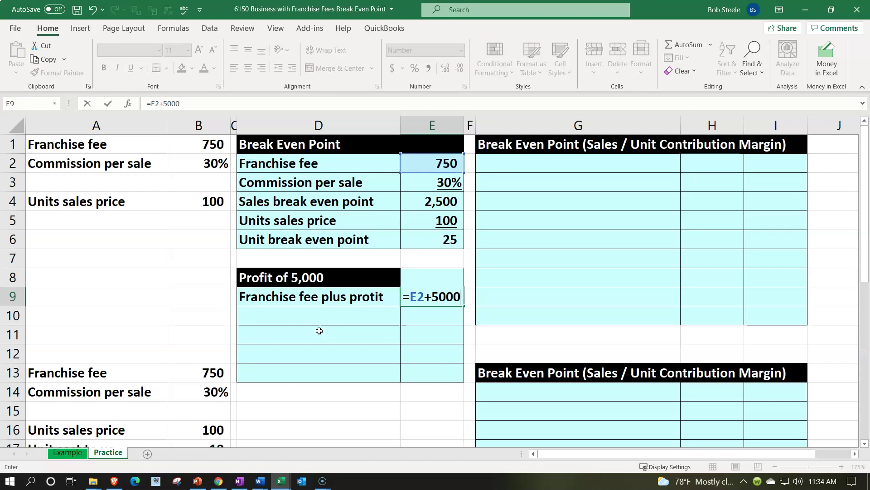
{"action": "key", "text": "Return"}
- Link D10 in the Profit of 5,000 table to the commission per sale label in A2
{"action": "key", "text": "Left"}
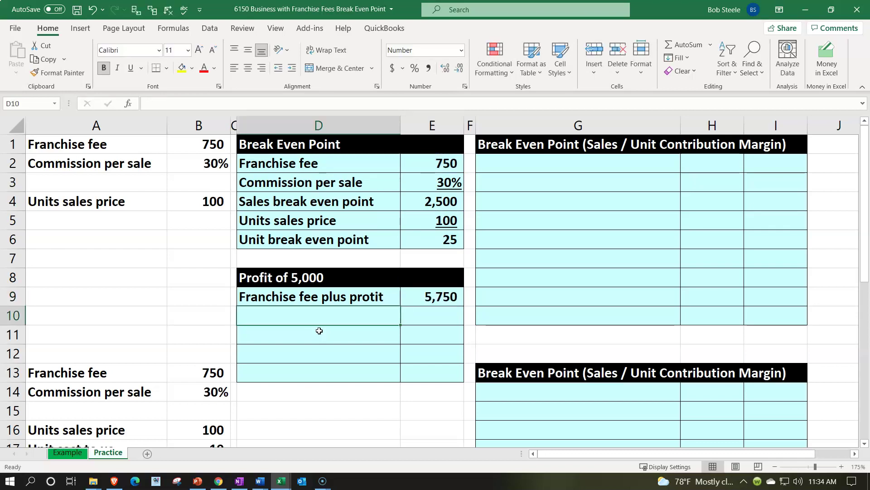
{"action": "type", "text": "="}
{"action": "key", "text": "Left"}
{"action": "key", "text": "Left"}
{"action": "key", "text": "Left"}
{"action": "key", "text": "Up"}
{"action": "key", "text": "Up"}
{"action": "key", "text": "Up"}
{"action": "key", "text": "Up"}
{"action": "key", "text": "Up"}
{"action": "key", "text": "Up"}
{"action": "key", "text": "Up"}
{"action": "key", "text": "Up"}
{"action": "key", "text": "Tab"}
- Link E10 to the commission rate in B2 and format it as an underlined percentage
{"action": "type", "text": "="}
{"action": "key", "text": "Left"}
{"action": "key", "text": "Left"}
{"action": "key", "text": "Left"}
{"action": "key", "text": "Up"}
{"action": "key", "text": "Up"}
{"action": "key", "text": "Up"}
{"action": "key", "text": "Up"}
{"action": "key", "text": "Up"}
{"action": "key", "text": "Up"}
{"action": "key", "text": "Up"}
{"action": "key", "text": "Up"}
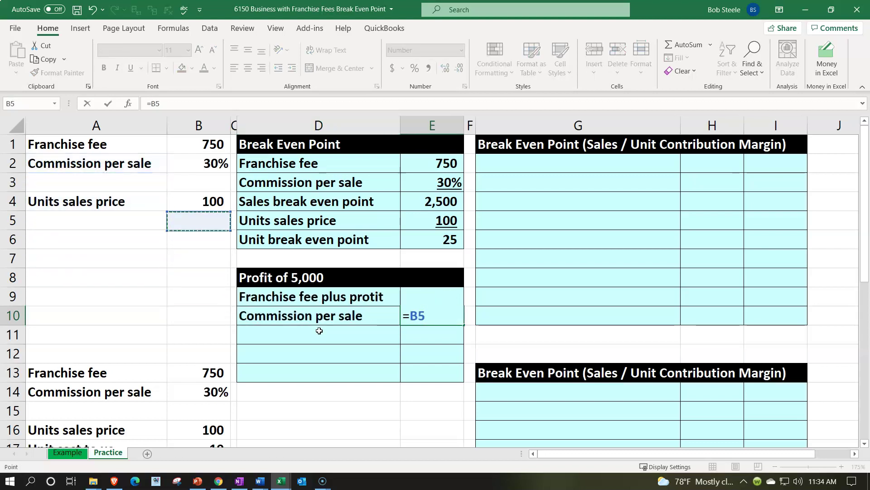
{"action": "key", "text": "ctrl+Return"}
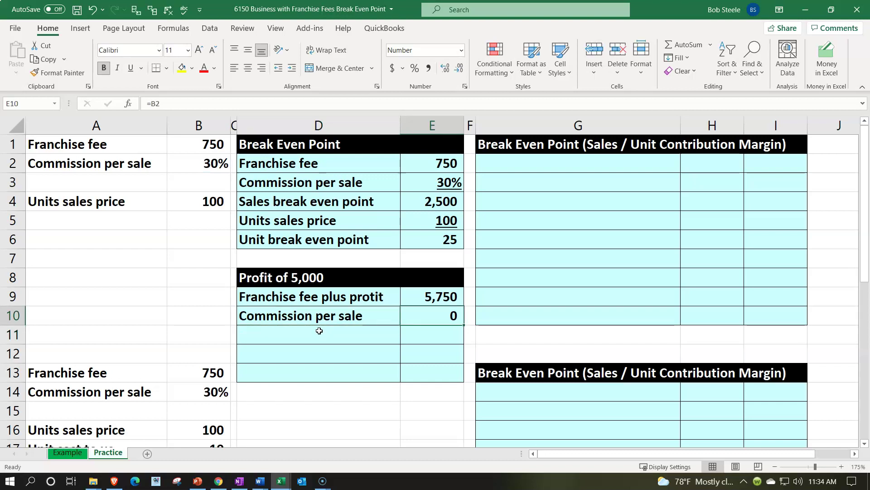
{"action": "left_click", "coordinate": [415, 68]}
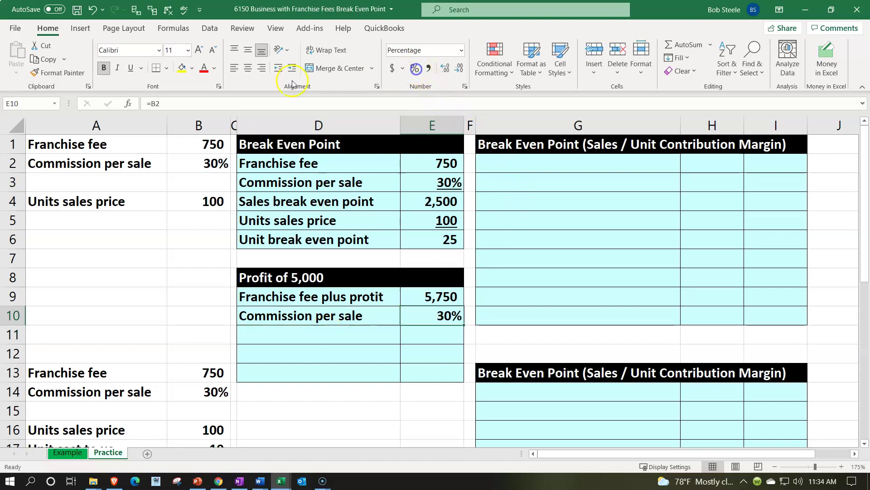
{"action": "left_click", "coordinate": [130, 69]}
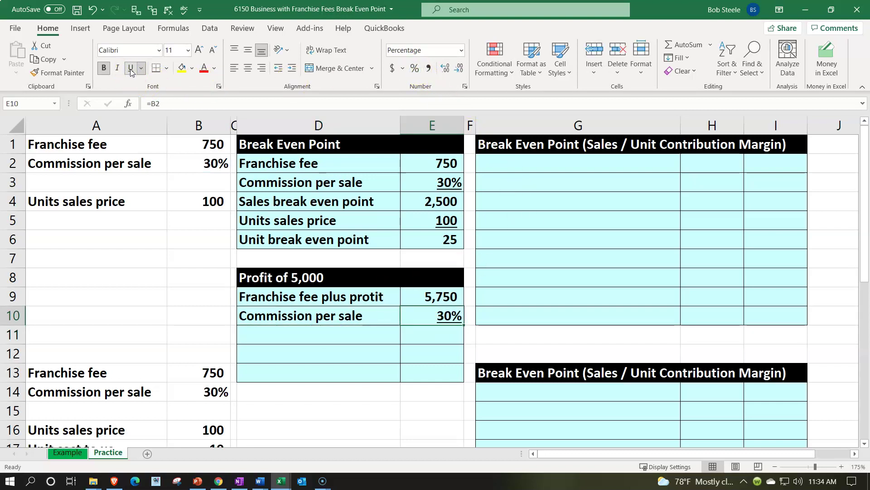
- Enter the label "Sales amount" in D11 of the Profit of 5,000 table
{"action": "key", "text": "Down"}
{"action": "key", "text": "Left"}
{"action": "type", "text": "S"}
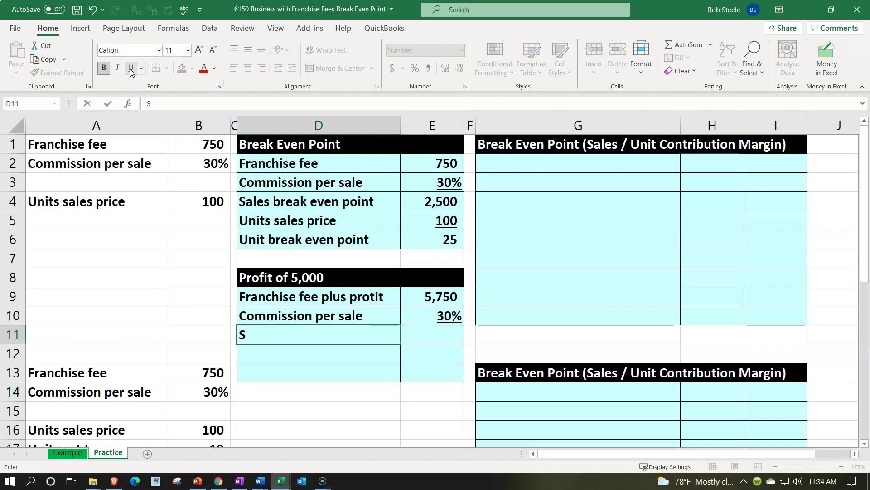
{"action": "type", "text": "ales amount"}
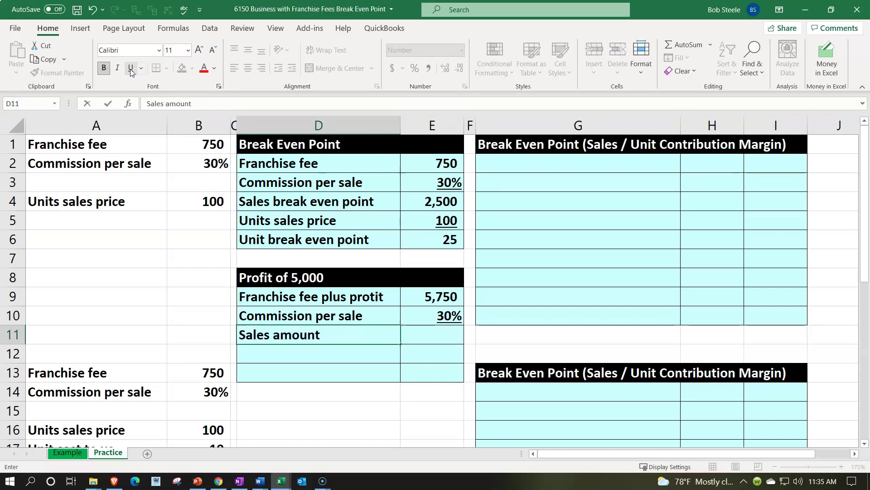
{"action": "key", "text": "Tab"}
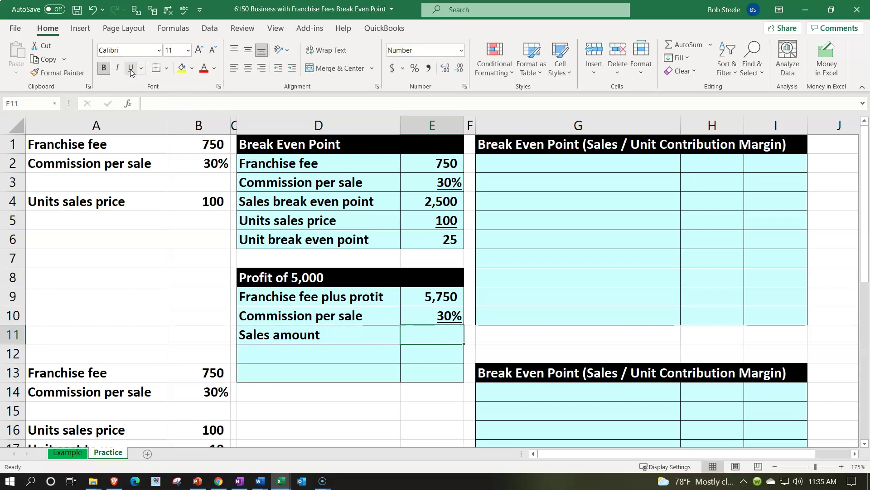
- Calculate the required sales amount in E11 by dividing fee plus profit by the commission rate, =E9/E10
{"action": "type", "text": "="}
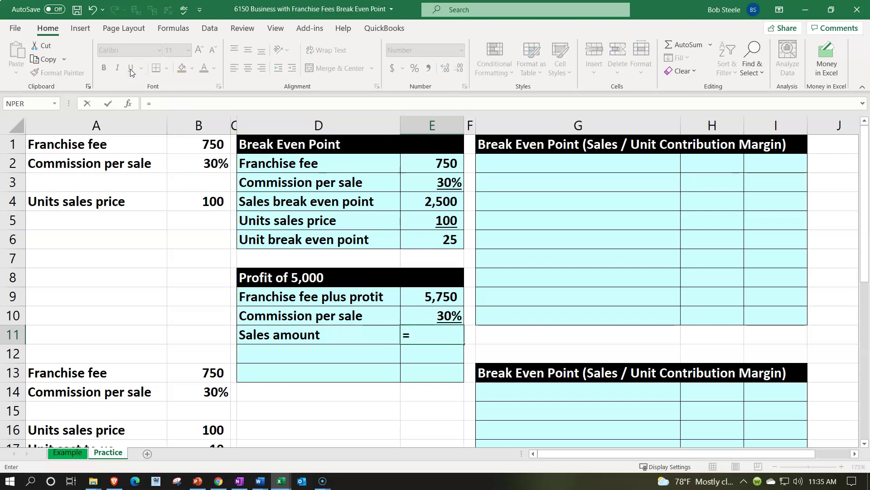
{"action": "key", "text": "Up"}
{"action": "key", "text": "Up"}
{"action": "type", "text": "/"}
{"action": "key", "text": "Up"}
{"action": "key", "text": "Return"}
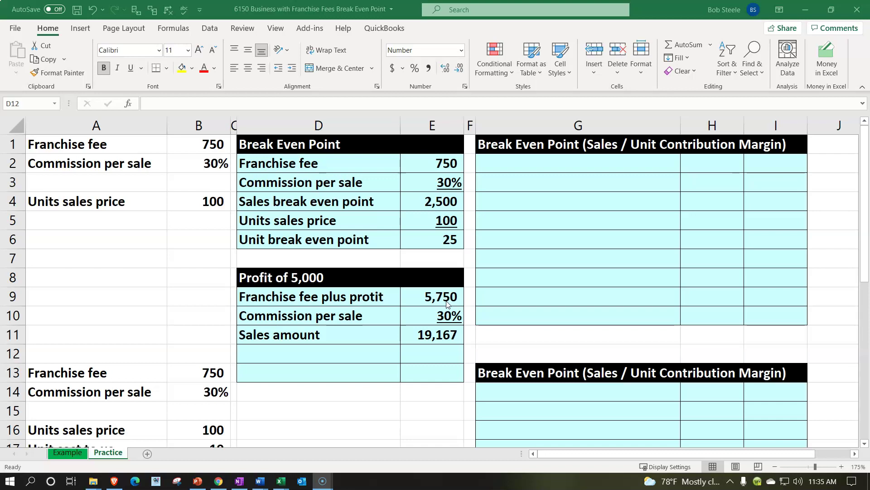
- Link D12 in the Profit of 5,000 table to the units sales price label in A4
{"action": "left_click", "coordinate": [342, 358]}
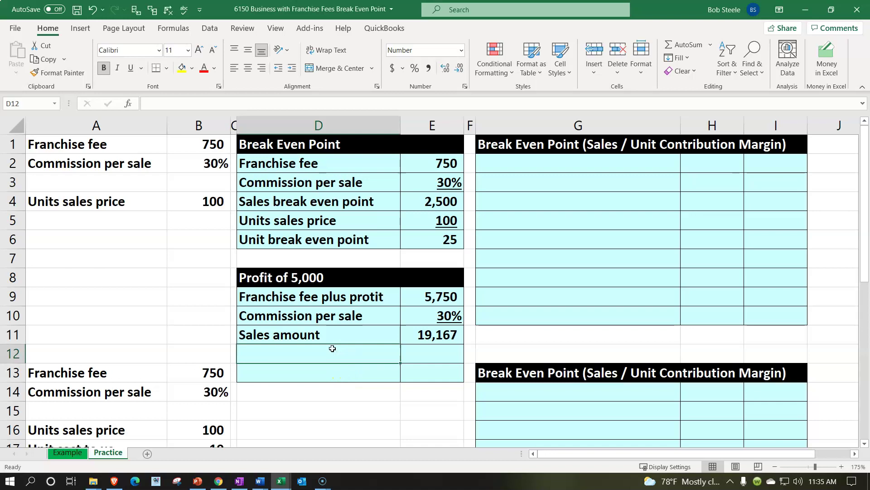
{"action": "type", "text": "+"}
{"action": "key", "text": "Left"}
{"action": "key", "text": "Left"}
{"action": "key", "text": "Left"}
{"action": "key", "text": "Up"}
{"action": "key", "text": "Up"}
{"action": "key", "text": "Up"}
{"action": "key", "text": "Up"}
{"action": "key", "text": "Up"}
{"action": "key", "text": "Up"}
{"action": "key", "text": "Up"}
{"action": "key", "text": "Up"}
{"action": "key", "text": "Tab"}
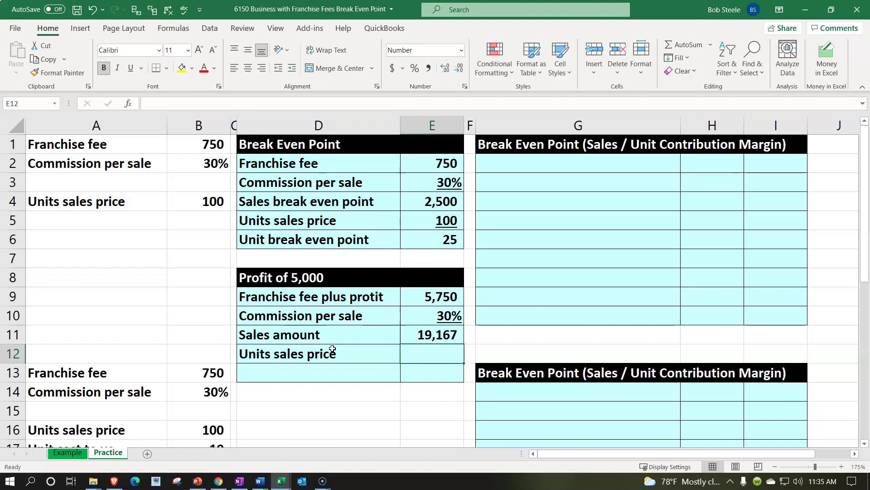
- Link E12 to the units sales price amount in B4 and underline it
{"action": "type", "text": "="}
{"action": "key", "text": "Left"}
{"action": "key", "text": "Left"}
{"action": "key", "text": "Left"}
{"action": "key", "text": "Up"}
{"action": "key", "text": "Up"}
{"action": "key", "text": "Up"}
{"action": "key", "text": "Up"}
{"action": "key", "text": "Up"}
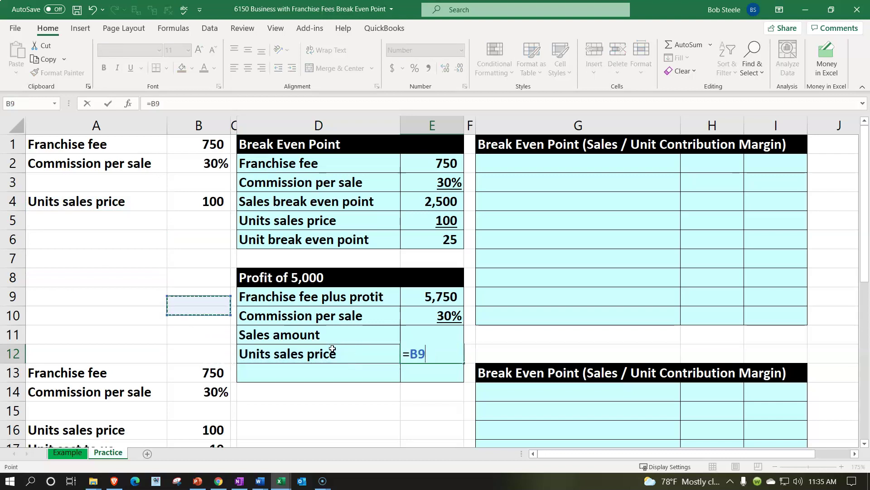
{"action": "key", "text": "Up"}
{"action": "key", "text": "Up"}
{"action": "key", "text": "Up"}
{"action": "key", "text": "Return"}
{"action": "key", "text": "Up"}
{"action": "key", "text": "Right"}
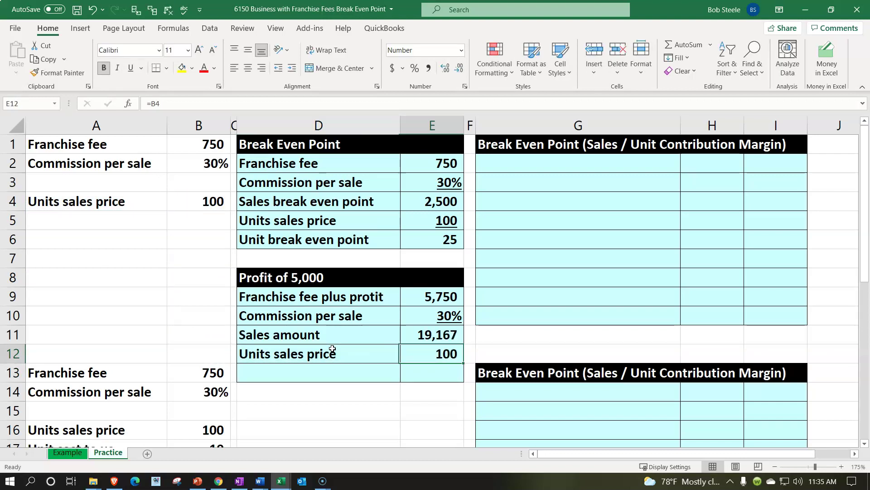
{"action": "left_click", "coordinate": [132, 71]}
- Enter the label "Unit break even point" in D13 of the Profit of 5,000 table
{"action": "key", "text": "Down"}
{"action": "key", "text": "Left"}
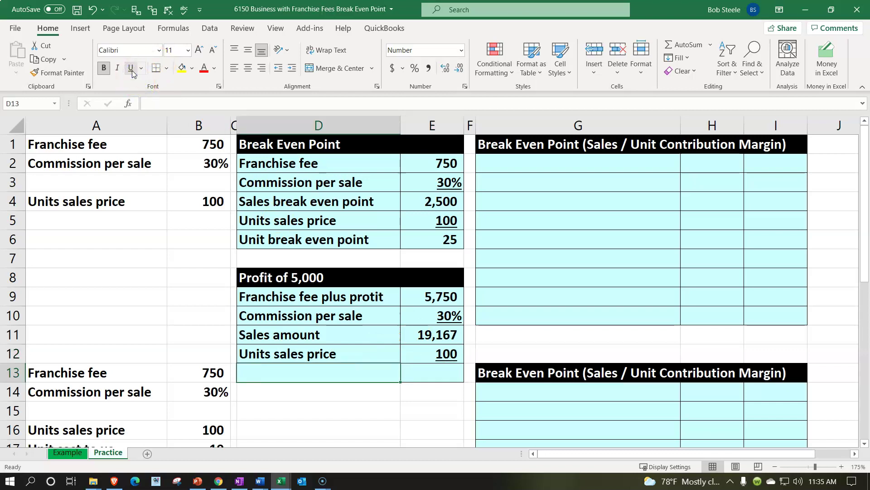
{"action": "type", "text": "Units break "}
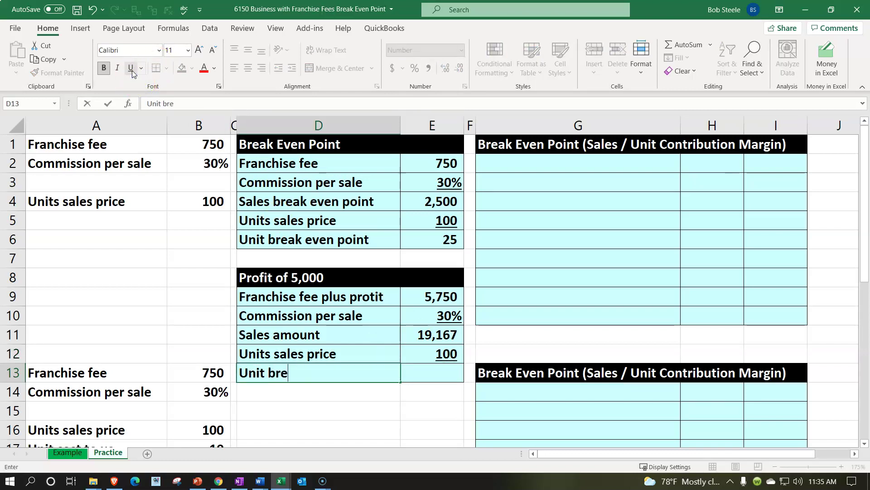
{"action": "type", "text": "even poin"}
{"action": "key", "text": "BackSpace"}
{"action": "key", "text": "BackSpace"}
{"action": "key", "text": "BackSpace"}
{"action": "type", "text": "oint"}
{"action": "key", "text": "Tab"}
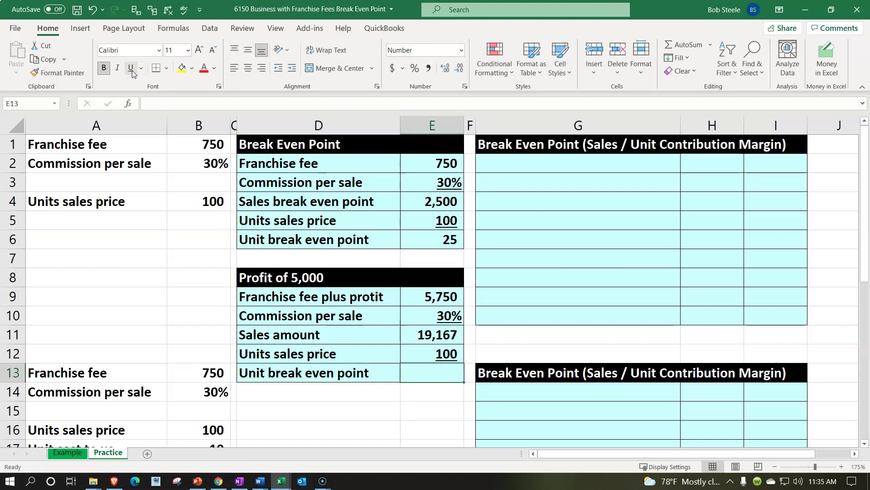
- Calculate the units needed in E13 by dividing the sales amount by the unit price, =E11/E12
{"action": "type", "text": "="}
{"action": "key", "text": "Up"}
{"action": "key", "text": "Up"}
{"action": "type", "text": "/"}
{"action": "key", "text": "Up"}
{"action": "key", "text": "Return"}
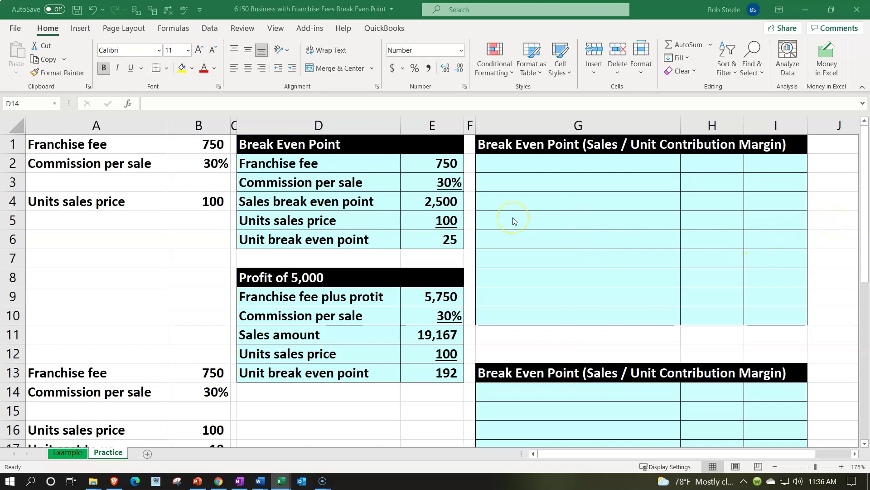
- Enter the label "Fixed cost:" in G2 under the upper Sales / Unit Contribution Margin heading
{"action": "left_click", "coordinate": [545, 185]}
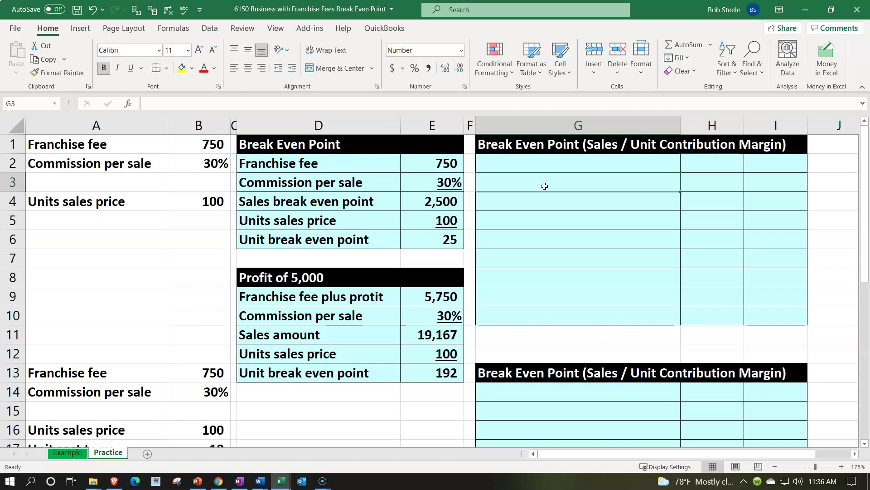
{"action": "key", "text": "Up"}
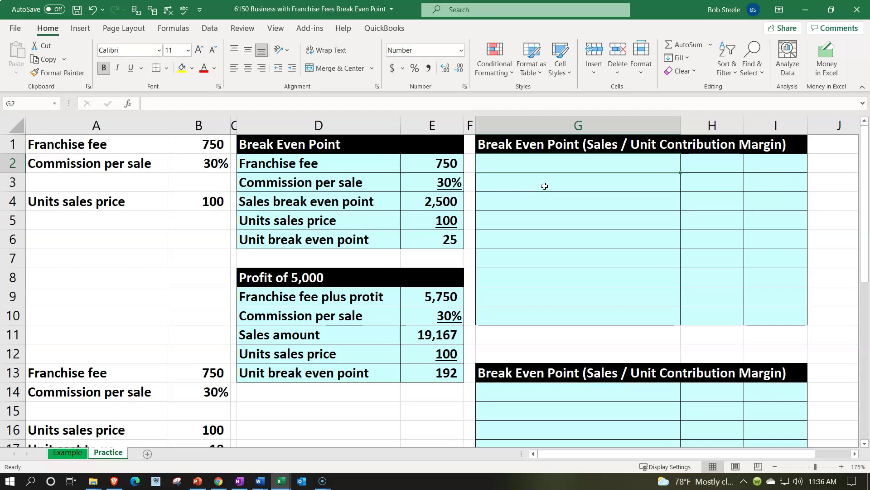
{"action": "type", "text": "Fexi"}
{"action": "key", "text": "BackSpace"}
{"action": "key", "text": "BackSpace"}
{"action": "key", "text": "BackSpace"}
{"action": "type", "text": "ixc"}
{"action": "type", "text": "e"}
{"action": "key", "text": "BackSpace"}
{"action": "key", "text": "BackSpace"}
{"action": "type", "text": "ed cost:"}
{"action": "key", "text": "Return"}
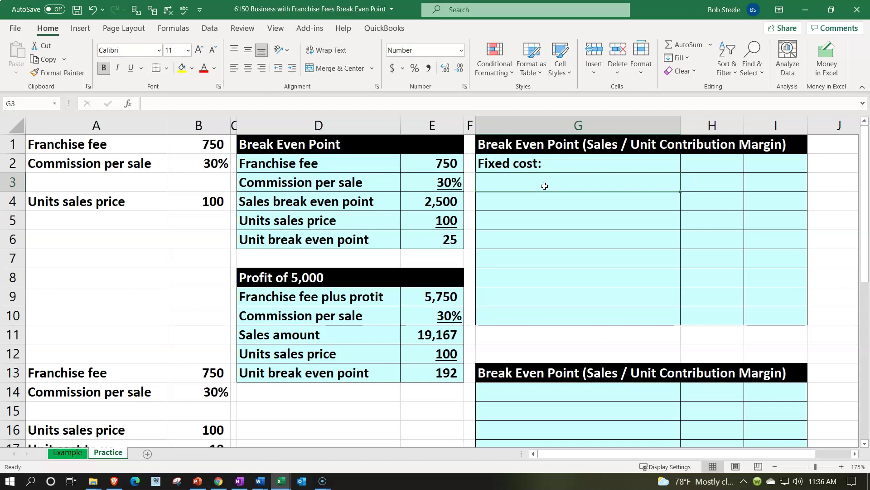
- Link G3 below the fixed cost label to the franchise fee label in A1
{"action": "type", "text": "="}
{"action": "key", "text": "Left"}
{"action": "key", "text": "Left"}
{"action": "key", "text": "Left"}
{"action": "key", "text": "Left"}
{"action": "key", "text": "Left"}
{"action": "key", "text": "Left"}
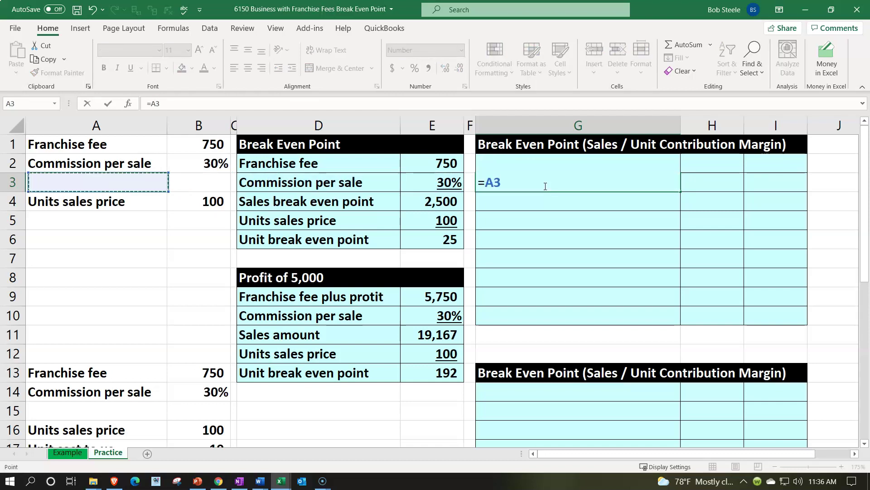
{"action": "key", "text": "Up"}
{"action": "key", "text": "Up"}
{"action": "key", "text": "Tab"}
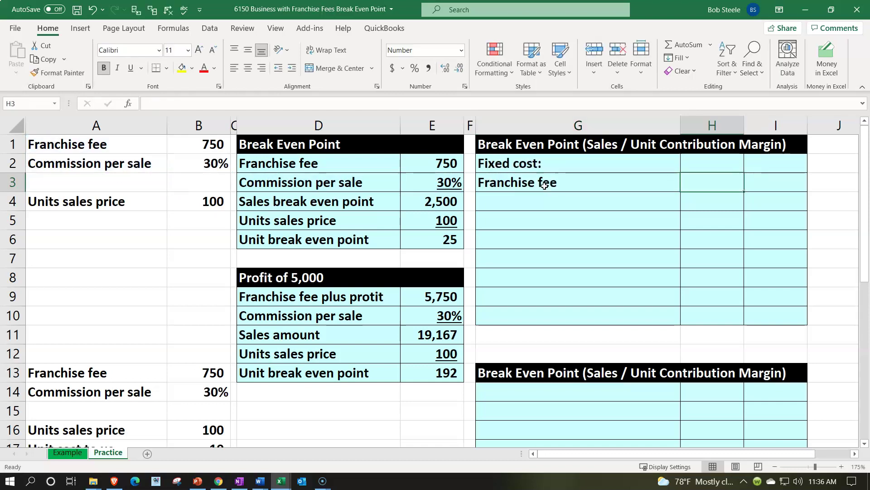
- Link I3 to the franchise fee amount in B1 and indent the franchise fee label in G3
{"action": "key", "text": "Right"}
{"action": "type", "text": "="}
{"action": "key", "text": "Left"}
{"action": "key", "text": "Left"}
{"action": "key", "text": "Left"}
{"action": "key", "text": "Left"}
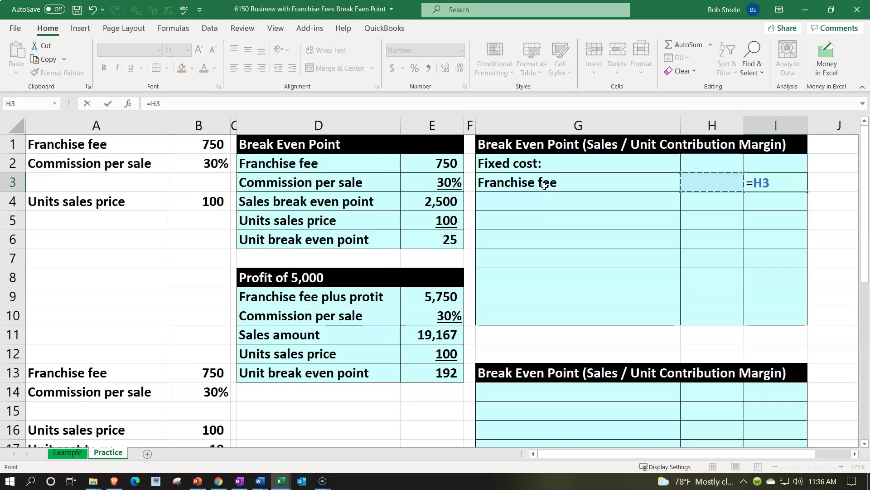
{"action": "key", "text": "Left"}
{"action": "key", "text": "Left"}
{"action": "key", "text": "Left"}
{"action": "key", "text": "Left"}
{"action": "key", "text": "Up"}
{"action": "key", "text": "Up"}
{"action": "key", "text": "Right"}
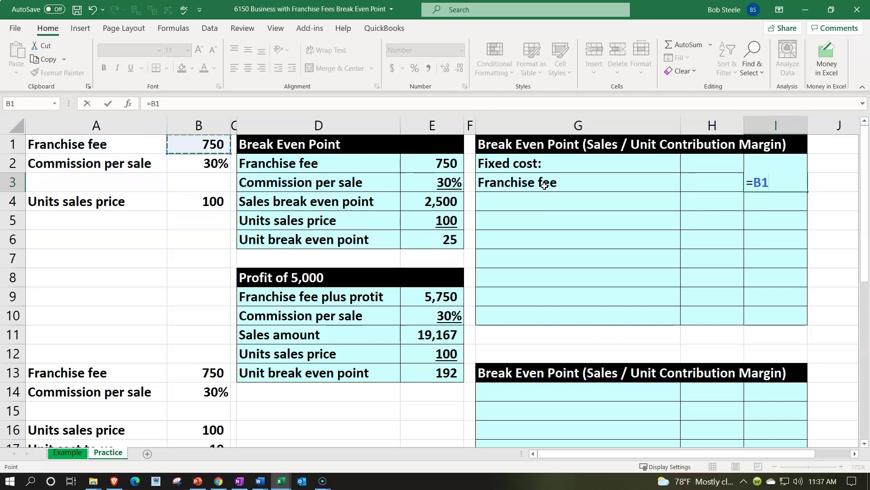
{"action": "key", "text": "Return"}
{"action": "left_click", "coordinate": [545, 186]}
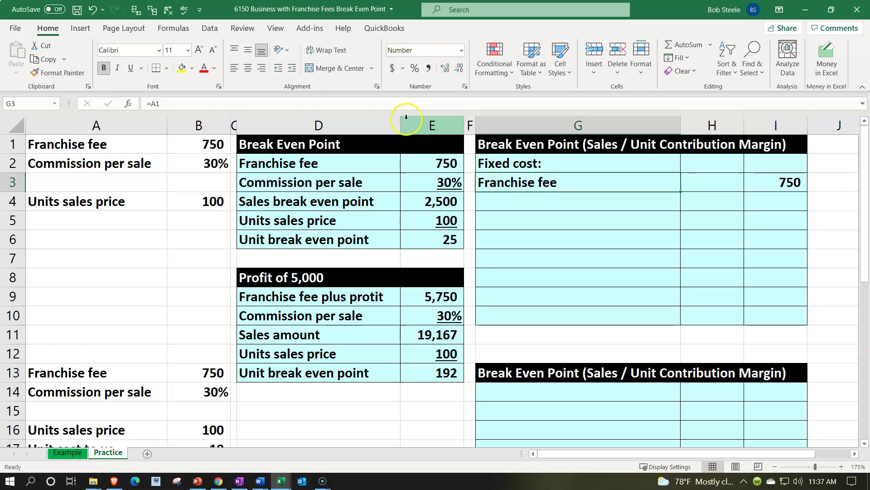
{"action": "left_click", "coordinate": [292, 69]}
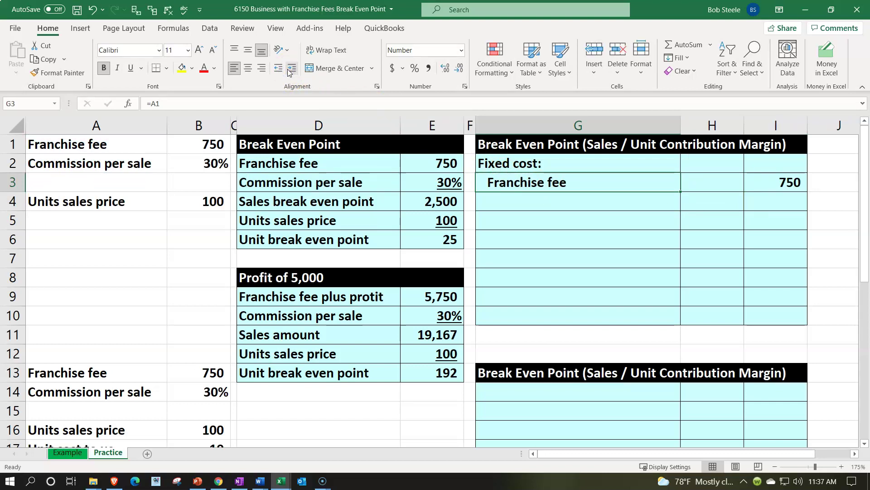
- Enter the label "Unit contribution margin:" in G4 below the franchise fee line
{"action": "key", "text": "Down"}
{"action": "type", "text": "U"}
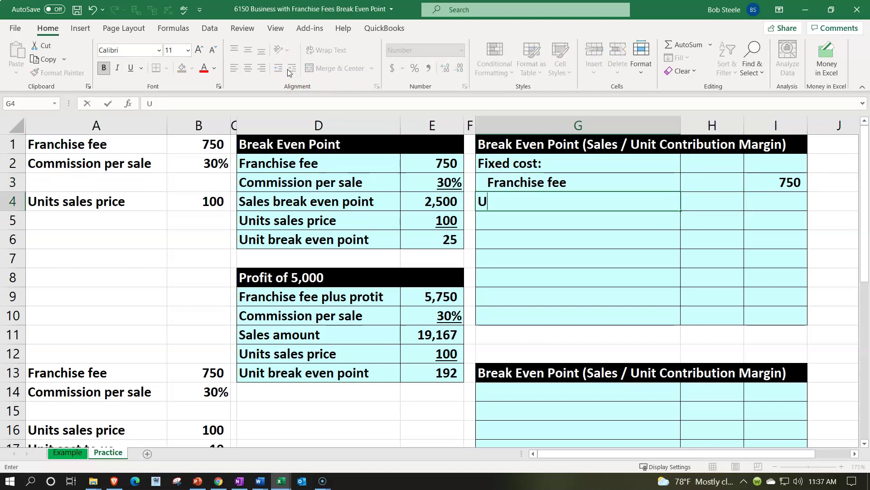
{"action": "type", "text": "nit contr"}
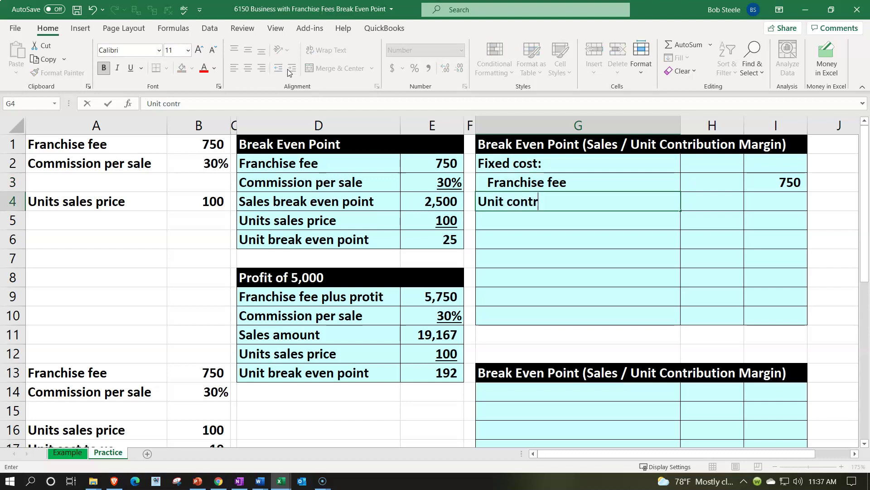
{"action": "type", "text": "ibution margin:"}
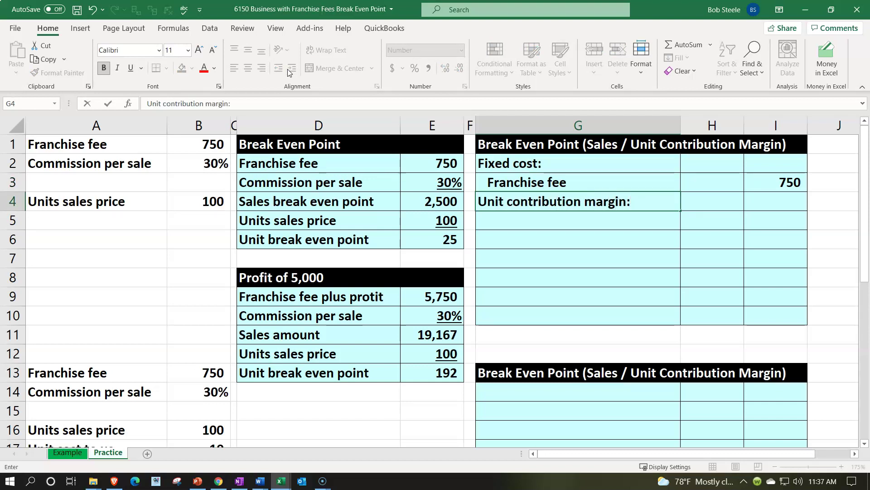
{"action": "key", "text": "Return"}
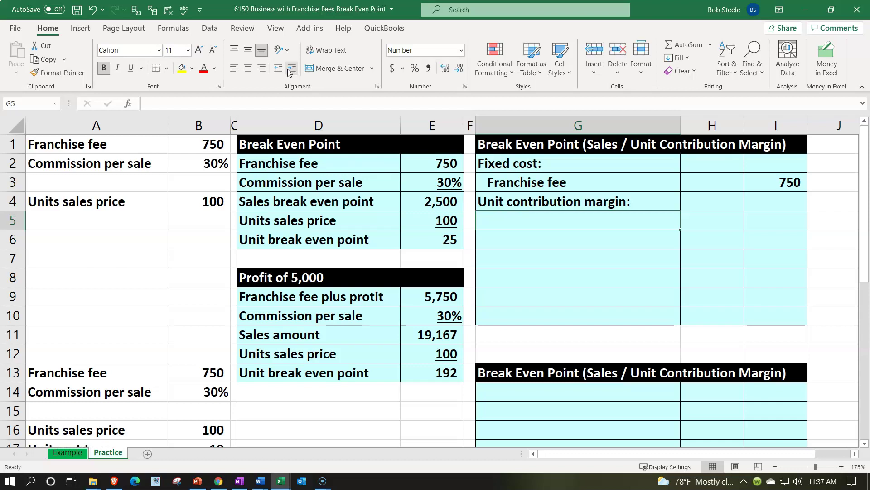
- Enter the label "Revenue to us per unit" in G5
{"action": "type", "text": "z"}
{"action": "key", "text": "BackSpace"}
{"action": "type", "text": "Revenue "}
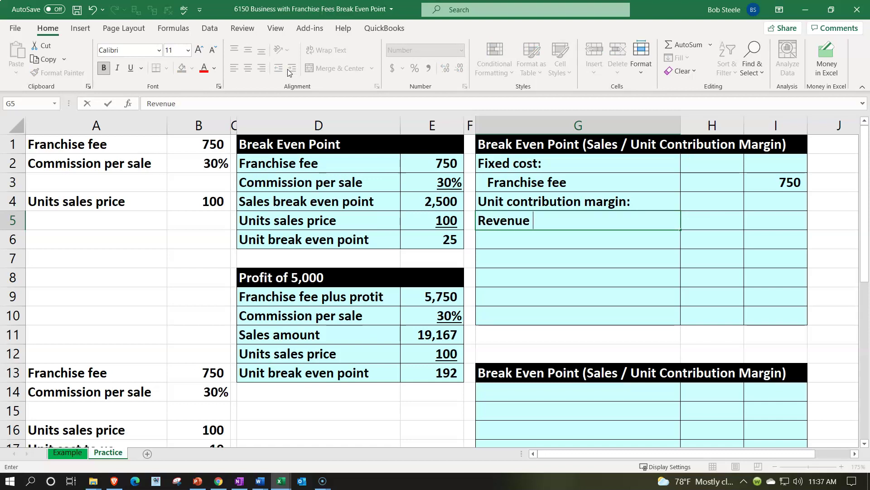
{"action": "type", "text": "to us per unit"}
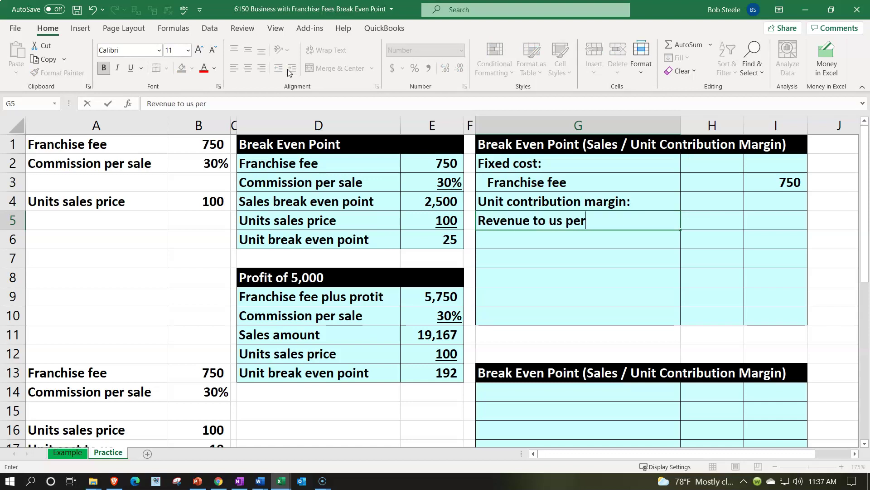
{"action": "key", "text": "BackSpace"}
{"action": "key", "text": "BackSpace"}
{"action": "key", "text": "BackSpace"}
{"action": "key", "text": "BackSpace"}
{"action": "type", "text": "unit"}
{"action": "key", "text": "Tab"}
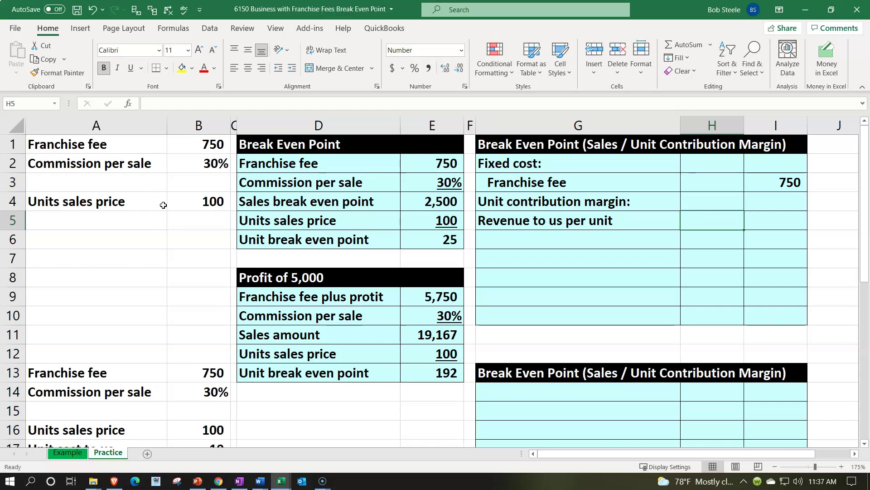
- Calculate the revenue per unit in H5 by multiplying the unit sales price by the commission rate, =B4*B2
{"action": "type", "text": "="}
{"action": "key", "text": "Left"}
{"action": "key", "text": "Left"}
{"action": "key", "text": "Left"}
{"action": "key", "text": "Left"}
{"action": "key", "text": "Left"}
{"action": "key", "text": "Left"}
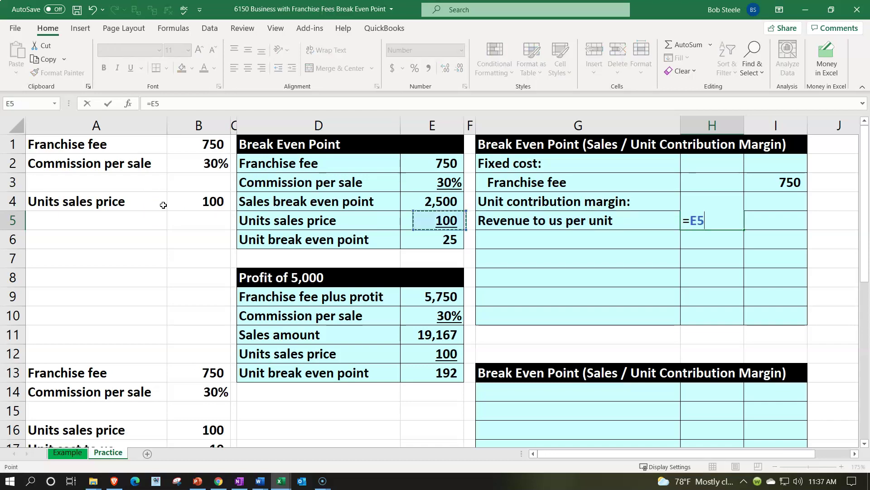
{"action": "key", "text": "Up"}
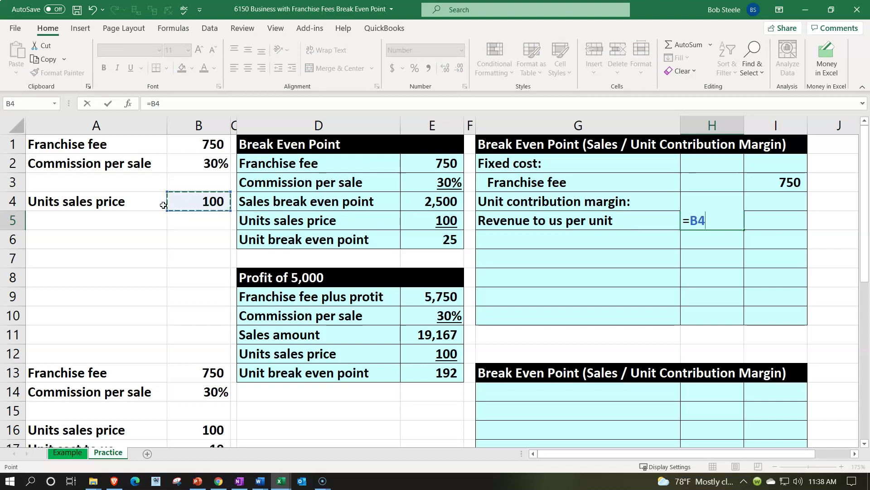
{"action": "type", "text": "*"}
{"action": "key", "text": "Left"}
{"action": "key", "text": "Left"}
{"action": "key", "text": "Left"}
{"action": "key", "text": "Left"}
{"action": "key", "text": "Left"}
{"action": "key", "text": "Up"}
{"action": "key", "text": "Up"}
{"action": "key", "text": "Up"}
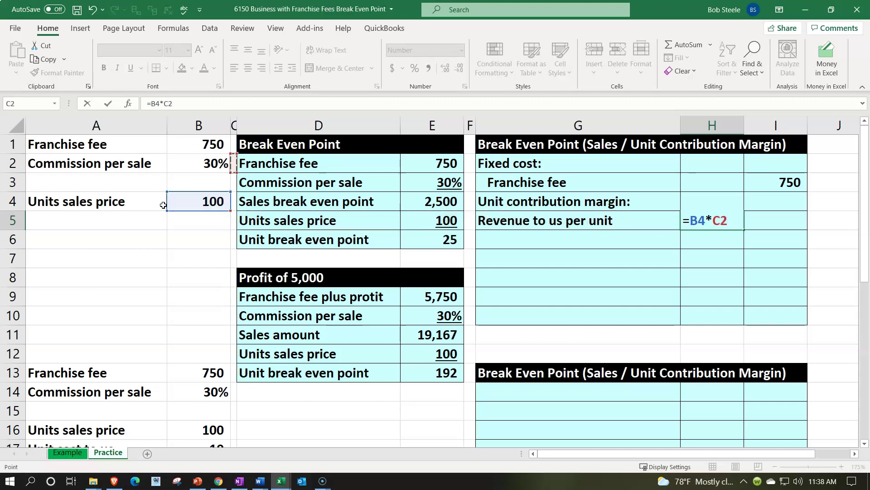
{"action": "key", "text": "Return"}
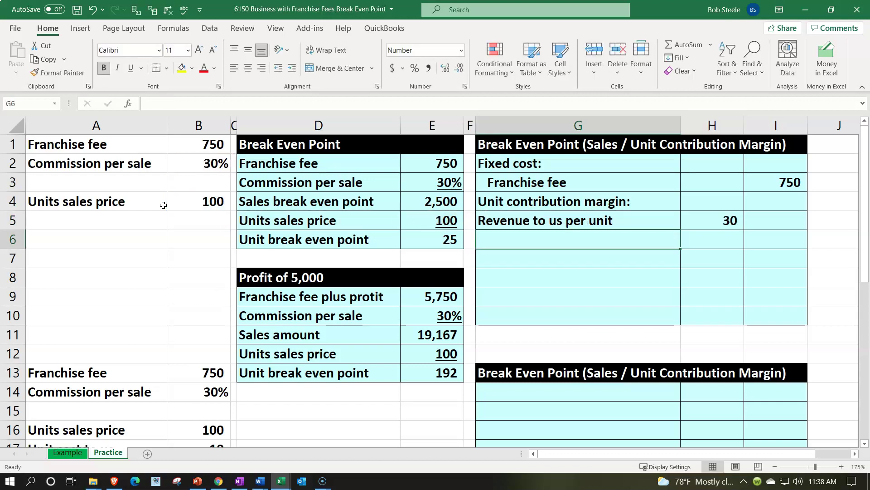
- Enter the label "Variable cost per unit" in G6
{"action": "type", "text": "Va"}
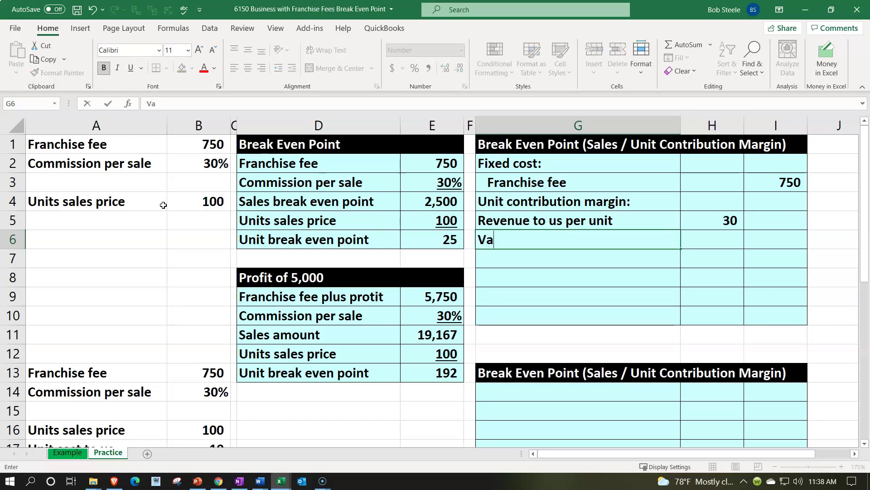
{"action": "type", "text": "riable cost per unit"}
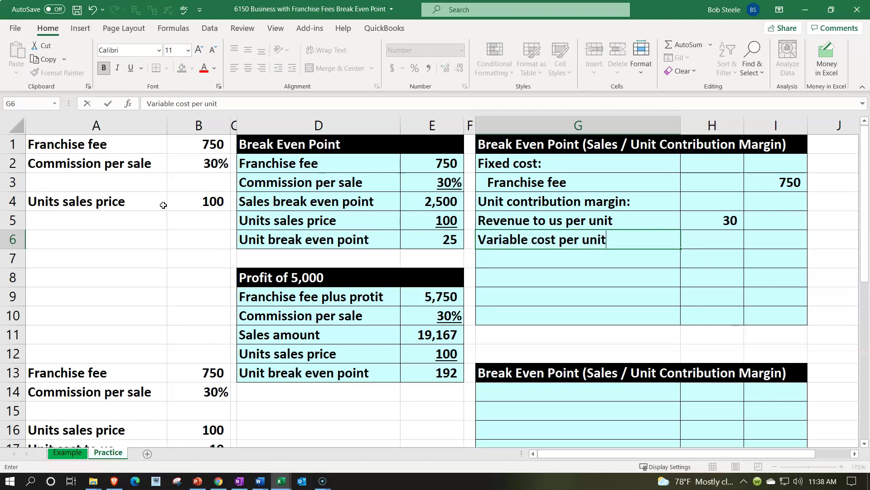
{"action": "key", "text": "Tab"}
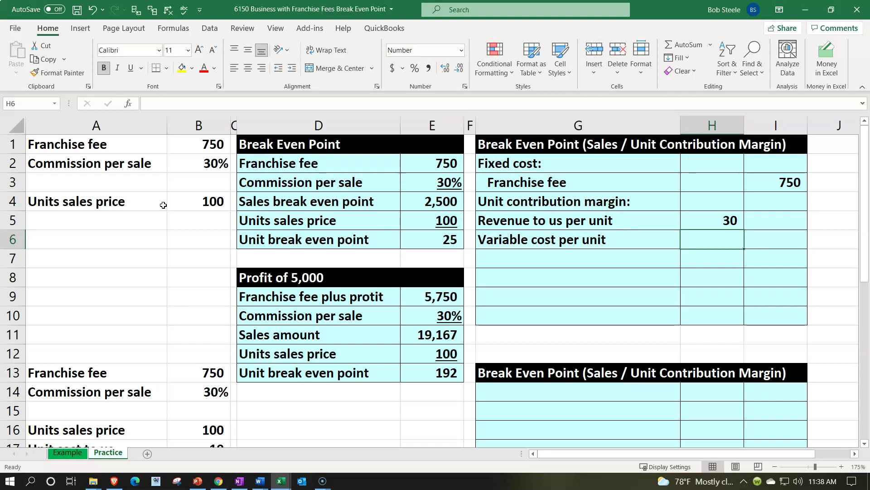
- Enter 0 as the variable cost per unit in H6 and underline it
{"action": "type", "text": "0"}
{"action": "key", "text": "Left"}
{"action": "key", "text": "Right"}
{"action": "left_click", "coordinate": [132, 68]}
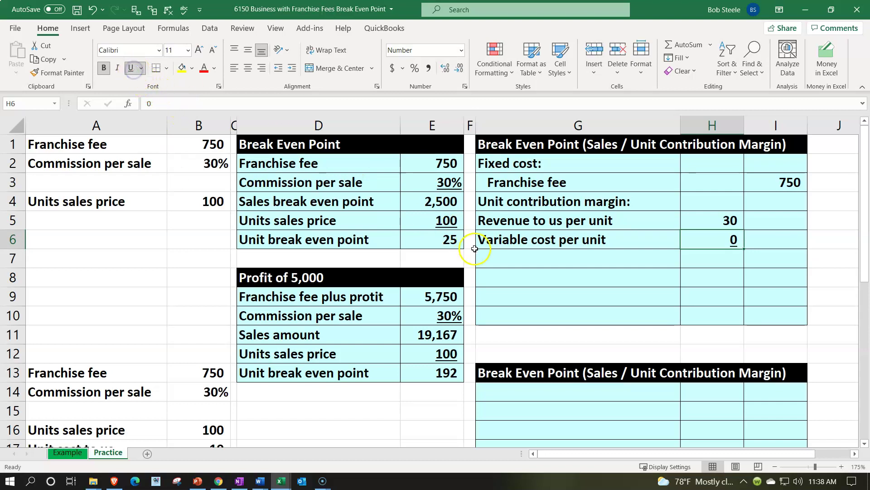
- Enter the label "Unit contribution margin" without a colon in G7
{"action": "left_click", "coordinate": [544, 257]}
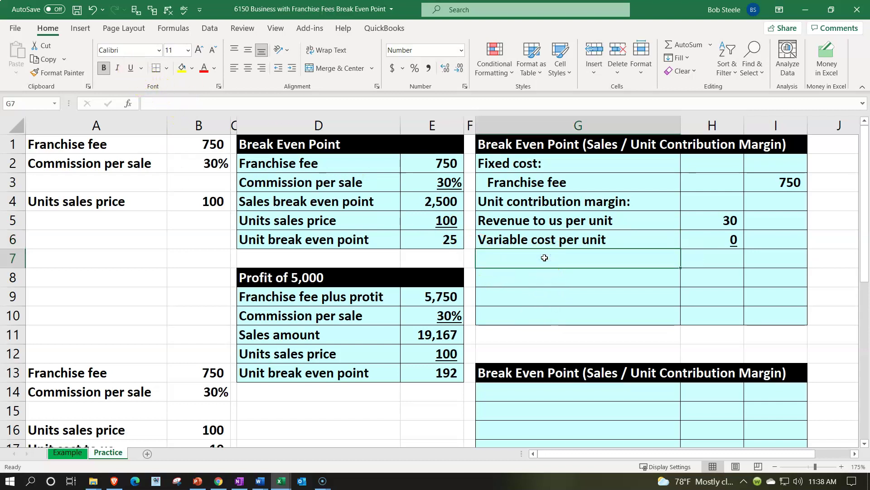
{"action": "type", "text": "Unit contribution margin"}
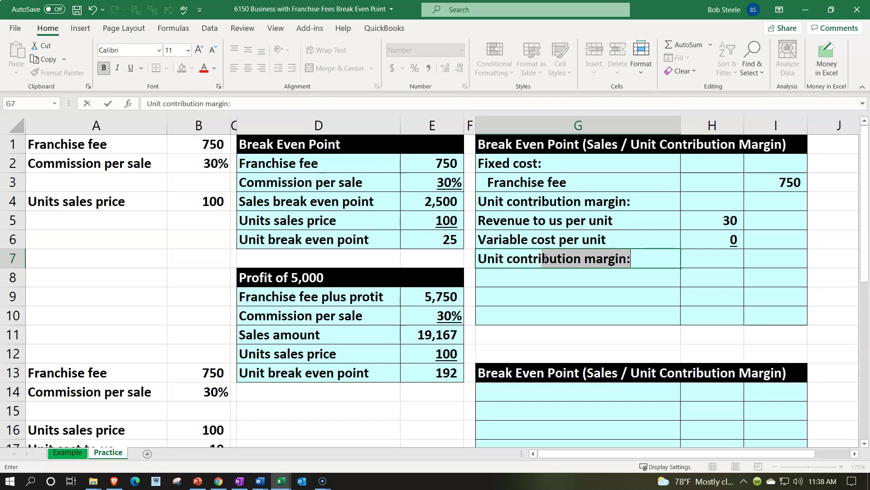
{"action": "key", "text": "Delete"}
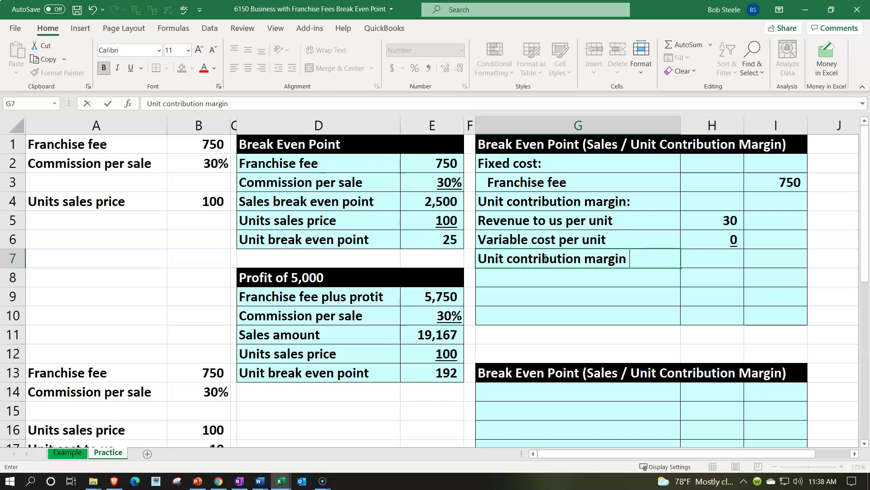
{"action": "key", "text": "Tab"}
{"action": "key", "text": "Tab"}
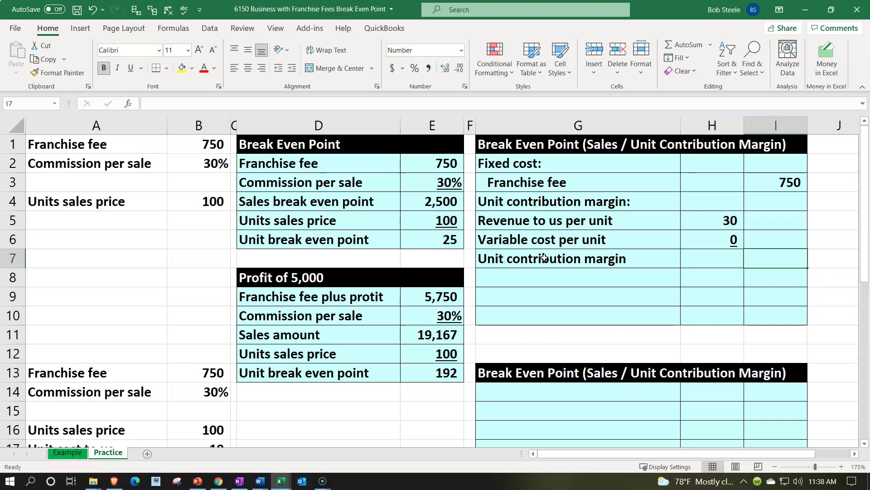
- Calculate the unit contribution margin in I7 by subtracting the variable cost from the revenue per unit, =H5-H6
{"action": "type", "text": "="}
{"action": "key", "text": "Left"}
{"action": "key", "text": "Up"}
{"action": "key", "text": "Up"}
{"action": "type", "text": "-"}
{"action": "key", "text": "Left"}
{"action": "key", "text": "Up"}
{"action": "key", "text": "Return"}
{"action": "key", "text": "Up"}
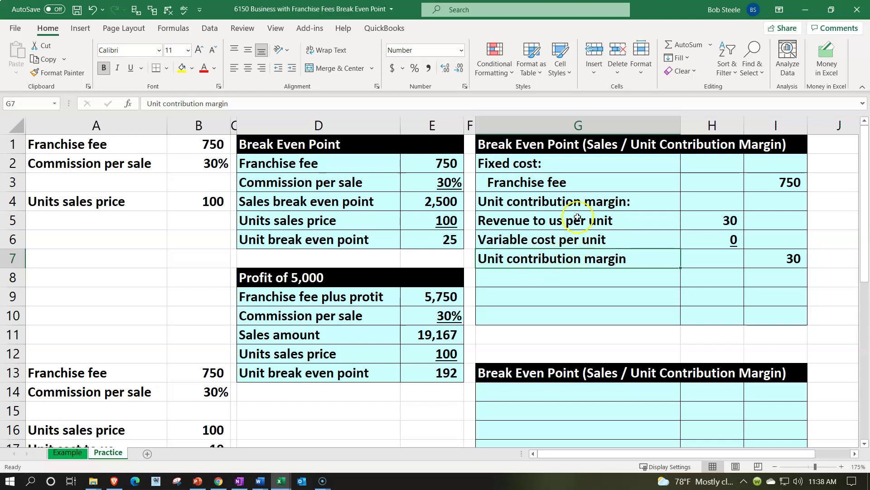
- Indent the labels in G5:G7, with G7 one level further, and underline the unit contribution margin in I7
{"action": "left_click_drag", "start_coordinate": [575, 219], "coordinate": [579, 255]}
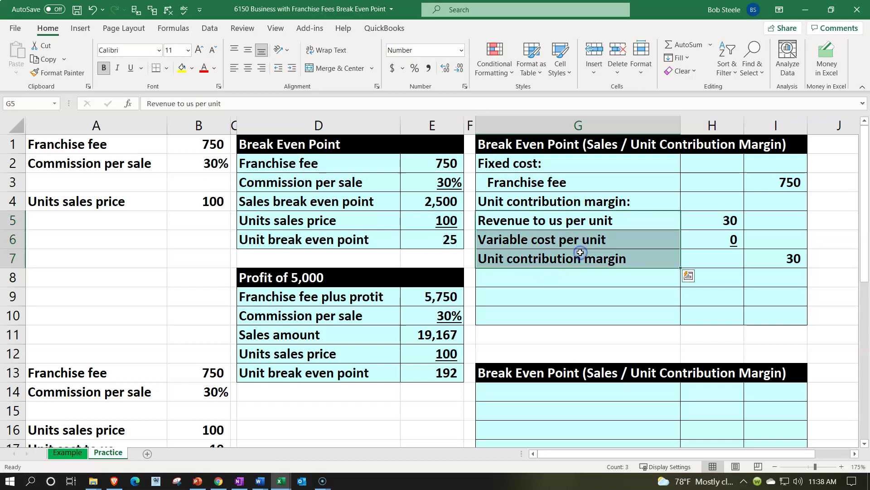
{"action": "left_click", "coordinate": [292, 68]}
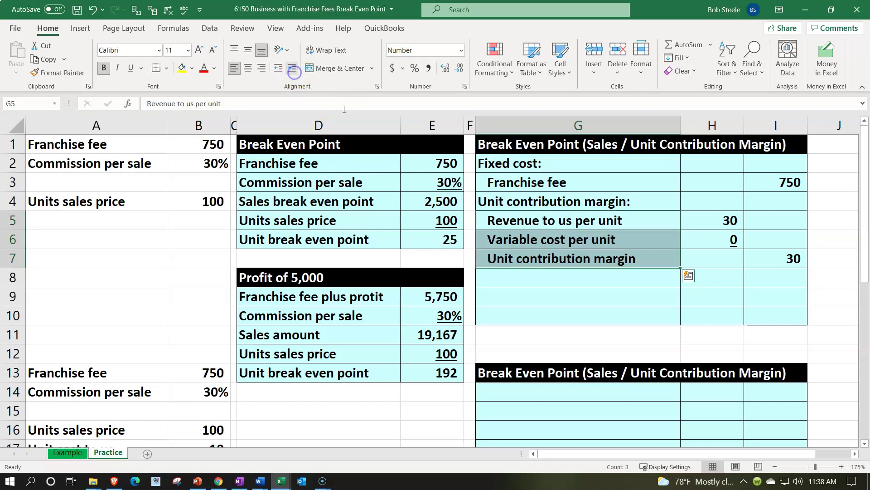
{"action": "left_click", "coordinate": [500, 249]}
{"action": "left_click", "coordinate": [501, 257]}
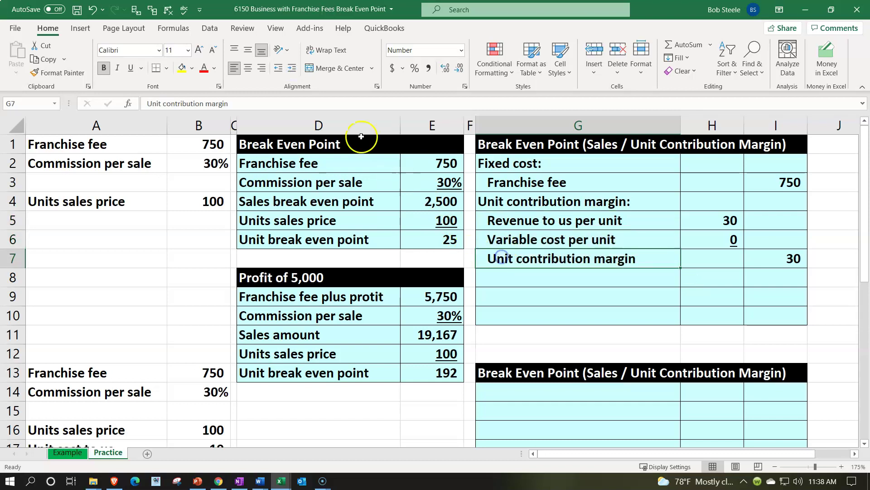
{"action": "left_click", "coordinate": [292, 68]}
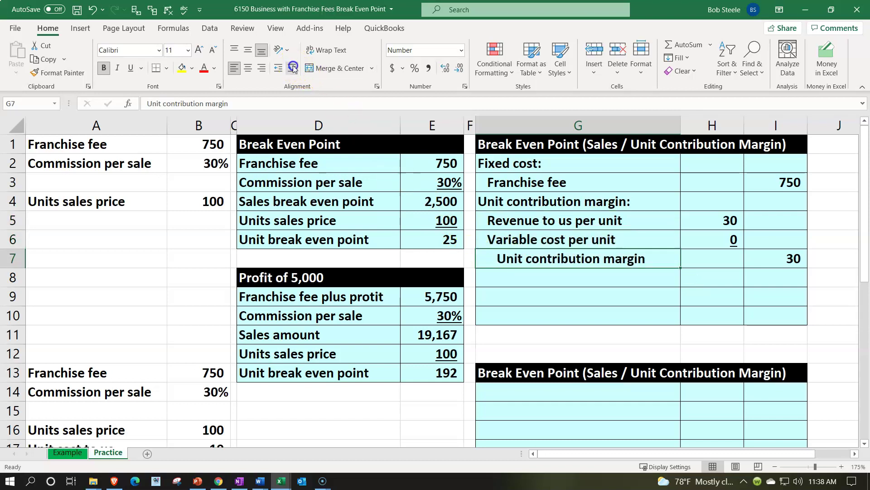
{"action": "left_click", "coordinate": [769, 255]}
{"action": "left_click", "coordinate": [130, 68]}
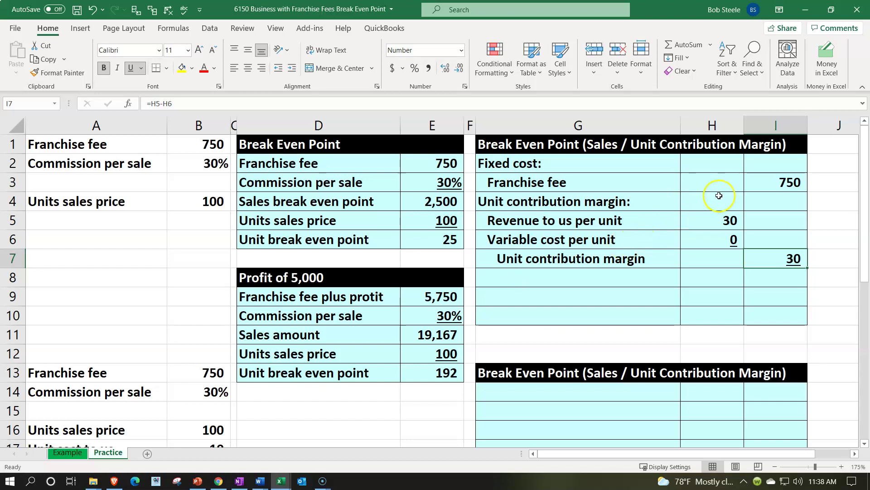
- Enter the label "Unit break even point" in G8 below the unit contribution margin
{"action": "left_click", "coordinate": [771, 182]}
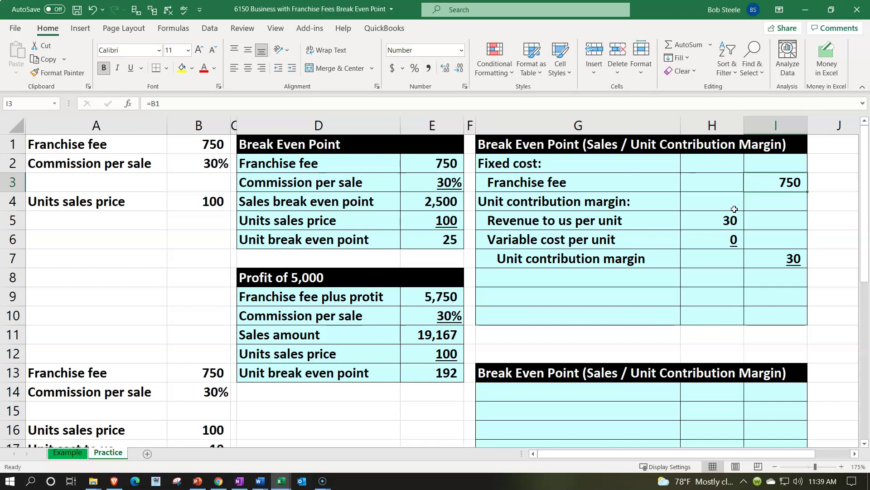
{"action": "key", "text": "Down"}
{"action": "key", "text": "Down"}
{"action": "key", "text": "Left"}
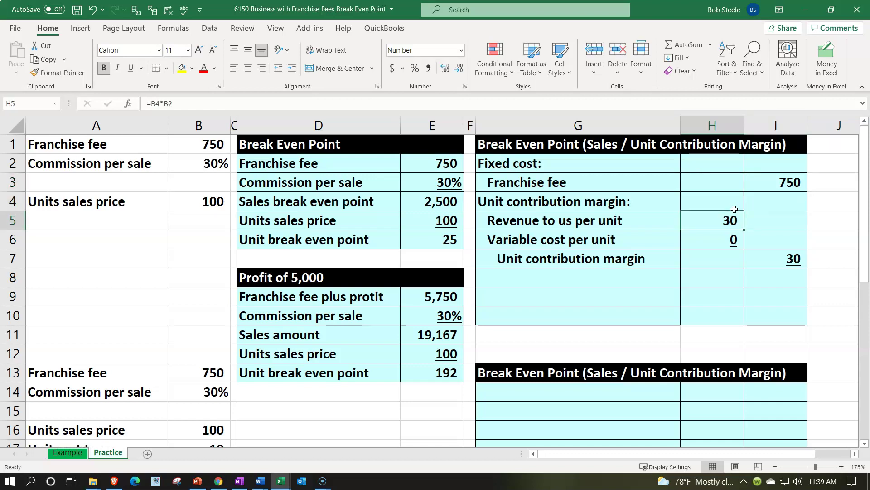
{"action": "key", "text": "Down"}
{"action": "key", "text": "Down"}
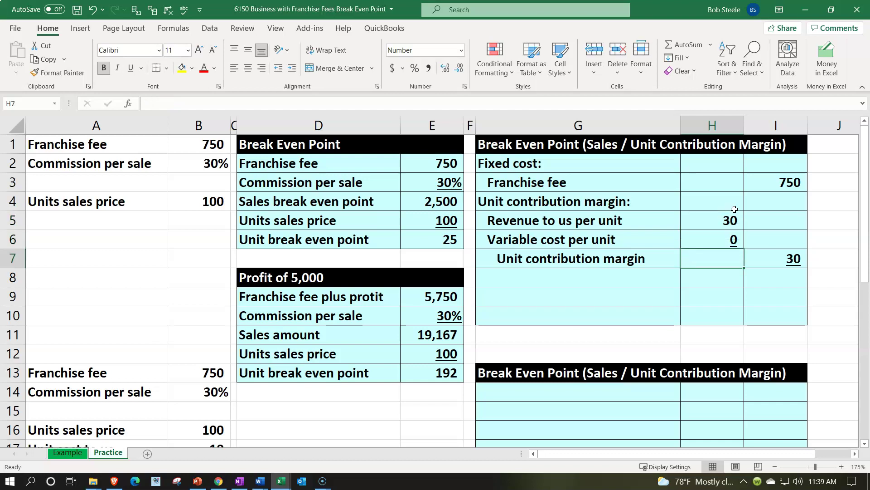
{"action": "key", "text": "Down"}
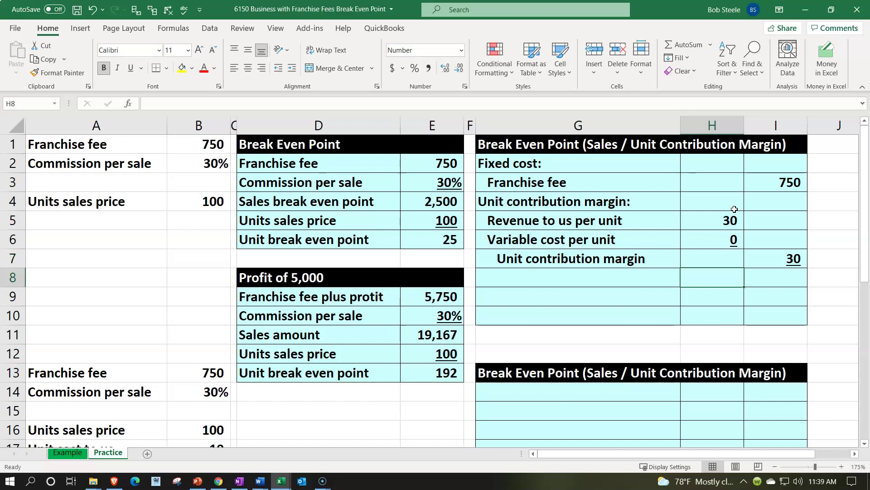
{"action": "key", "text": "Left"}
{"action": "type", "text": "Unit "}
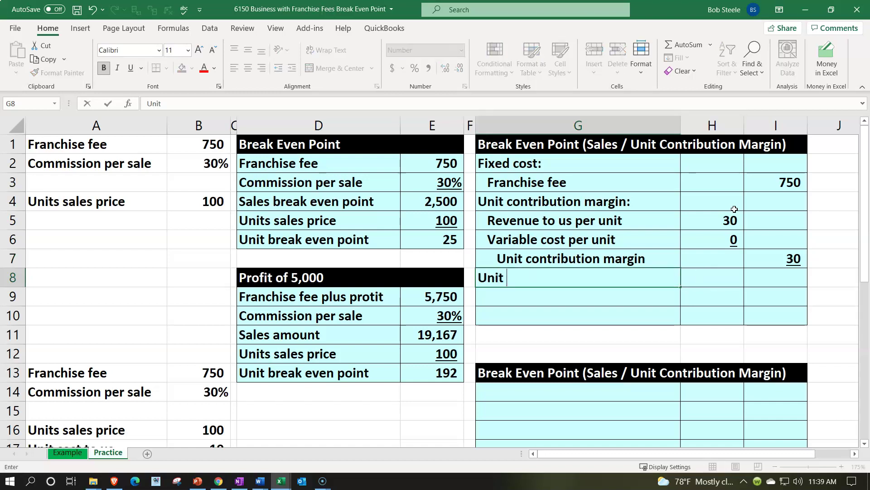
{"action": "type", "text": "break even point"}
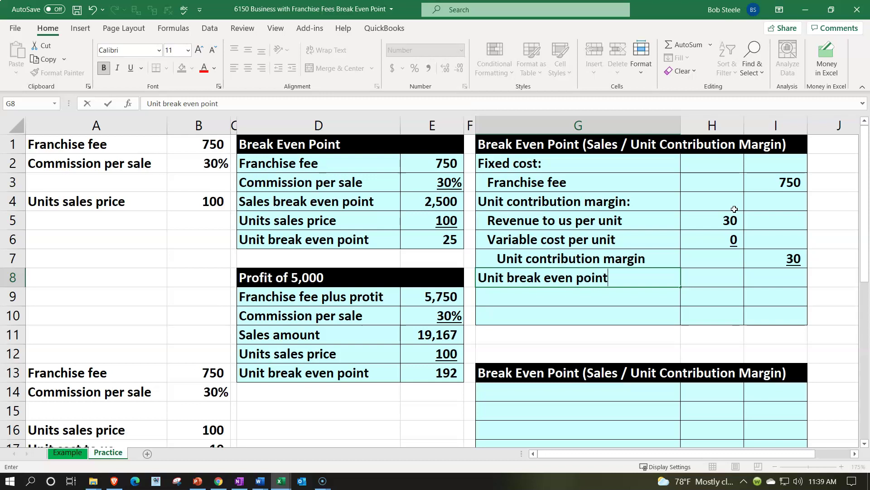
{"action": "key", "text": "Right"}
{"action": "key", "text": "Right"}
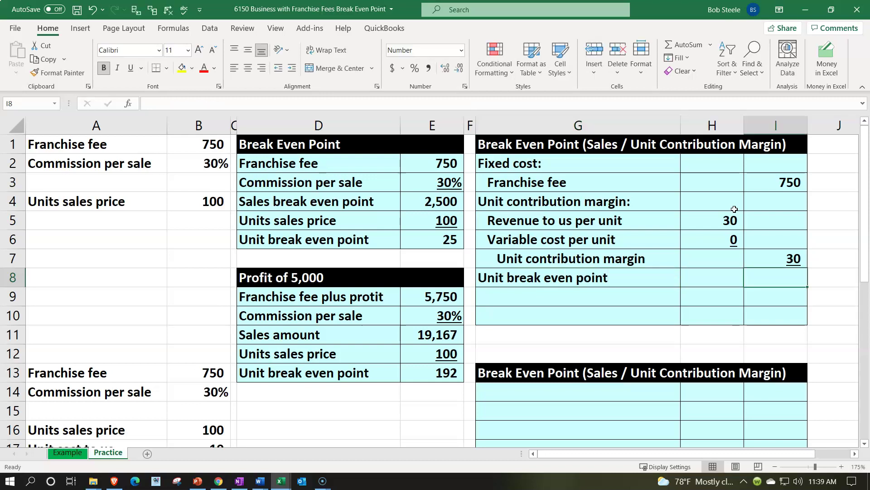
- Calculate the unit break even point in I8 by dividing the franchise fee by the unit contribution margin, =I3/I7
{"action": "type", "text": "="}
{"action": "key", "text": "Up"}
{"action": "key", "text": "Up"}
{"action": "key", "text": "Up"}
{"action": "key", "text": "Up"}
{"action": "key", "text": "Up"}
{"action": "type", "text": "/"}
{"action": "key", "text": "Up"}
{"action": "key", "text": "Return"}
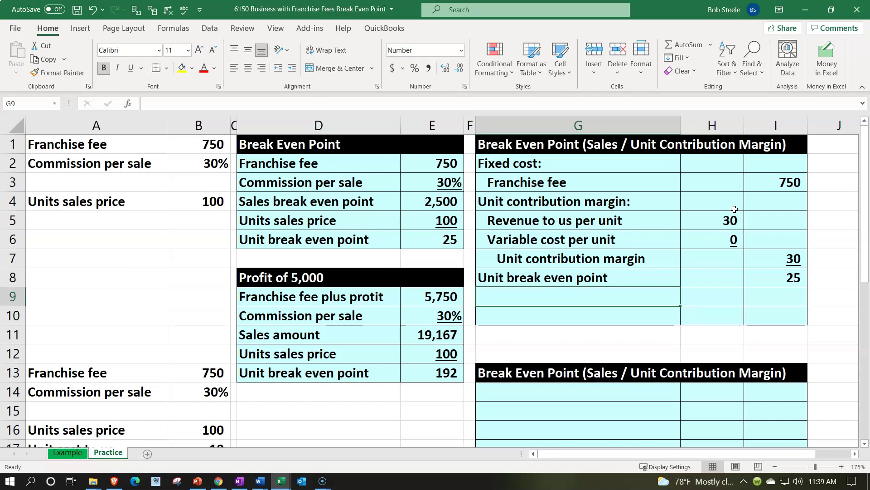
- Enter the label for the units sales price in G9 by linking it to the data label, =A4
{"action": "type", "text": "="}
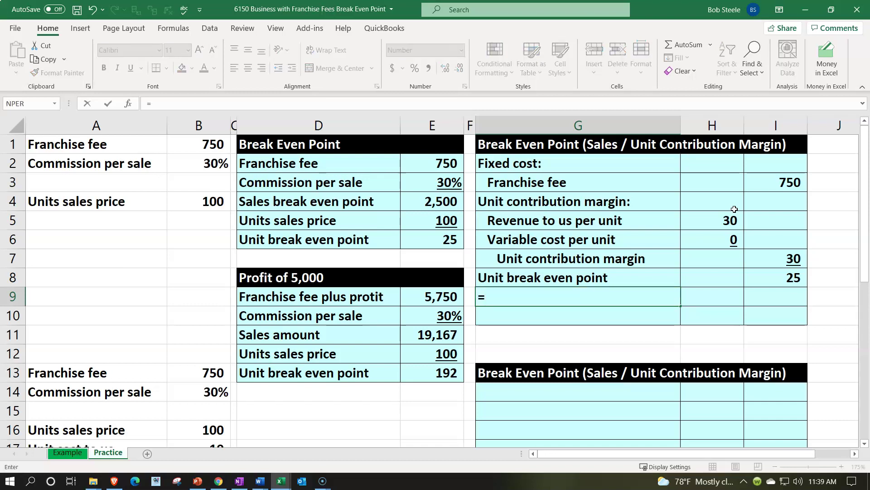
{"action": "key", "text": "Left"}
{"action": "key", "text": "Left"}
{"action": "key", "text": "Left"}
{"action": "key", "text": "Left"}
{"action": "key", "text": "Left"}
{"action": "key", "text": "Left"}
{"action": "key", "text": "Up"}
{"action": "key", "text": "Up"}
{"action": "key", "text": "Up"}
{"action": "key", "text": "Up"}
{"action": "key", "text": "Up"}
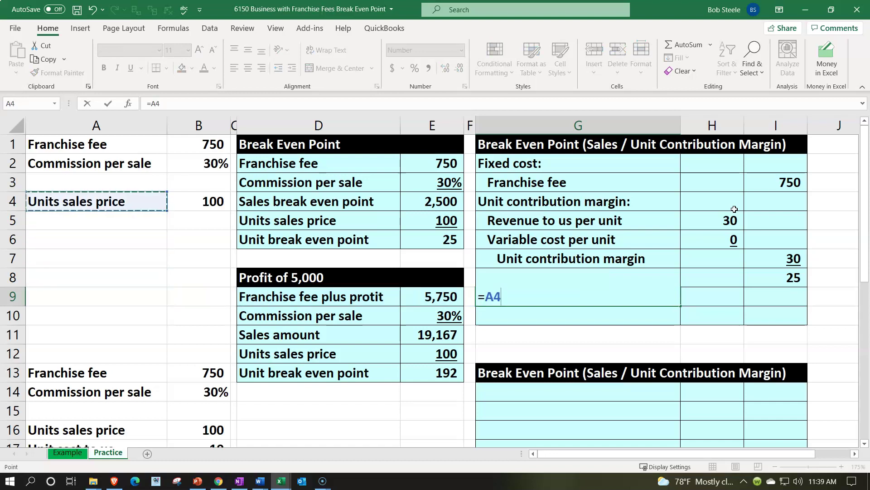
{"action": "key", "text": "Tab"}
{"action": "key", "text": "Tab"}
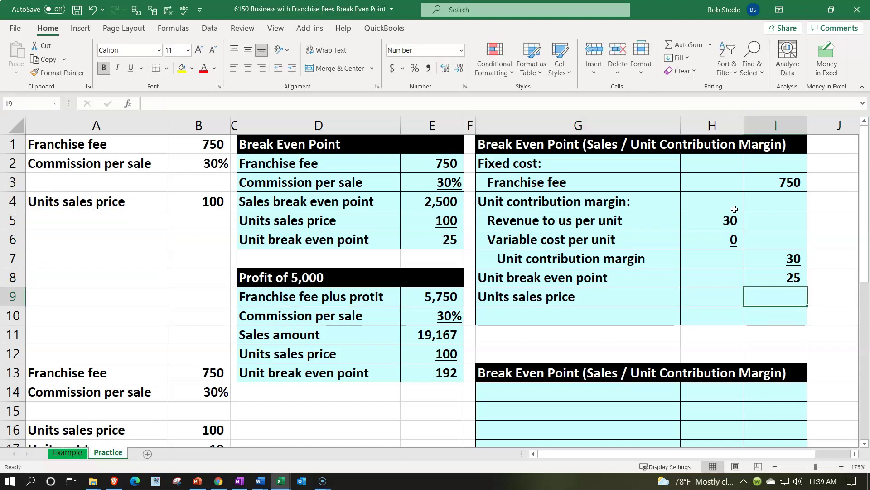
- Bring the units sales price into I9 by linking it to the data, =B4, and underline the amount
{"action": "type", "text": "="}
{"action": "key", "text": "Left"}
{"action": "key", "text": "Left"}
{"action": "key", "text": "Left"}
{"action": "key", "text": "Left"}
{"action": "key", "text": "Left"}
{"action": "key", "text": "Left"}
{"action": "key", "text": "Up"}
{"action": "key", "text": "Up"}
{"action": "key", "text": "Up"}
{"action": "key", "text": "Up"}
{"action": "key", "text": "Up"}
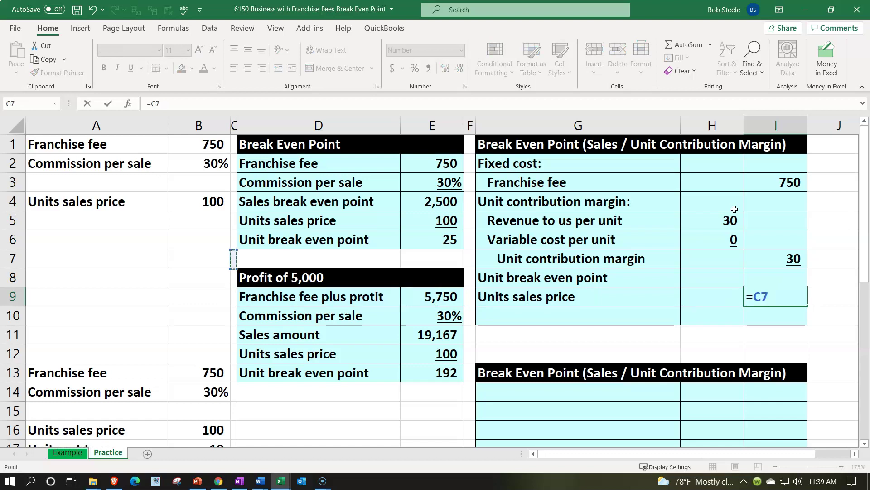
{"action": "key", "text": "Left"}
{"action": "key", "text": "ctrl+Return"}
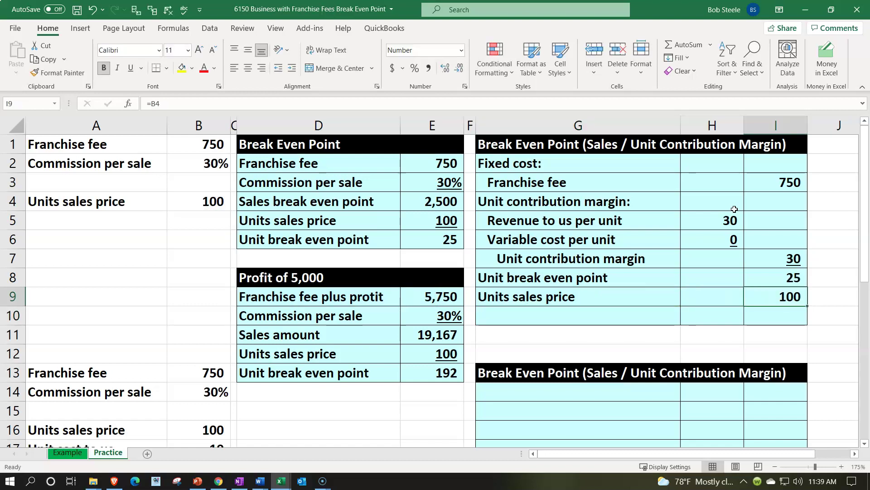
{"action": "left_click", "coordinate": [131, 68]}
- Enter the label "Sales break even point" in G10 below the units sales price
{"action": "key", "text": "Down"}
{"action": "key", "text": "Left"}
{"action": "key", "text": "Left"}
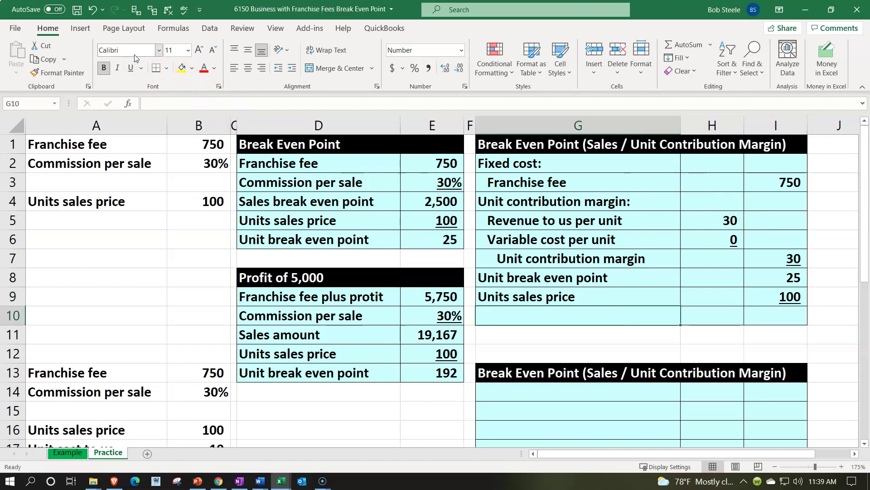
{"action": "type", "text": "Sales "}
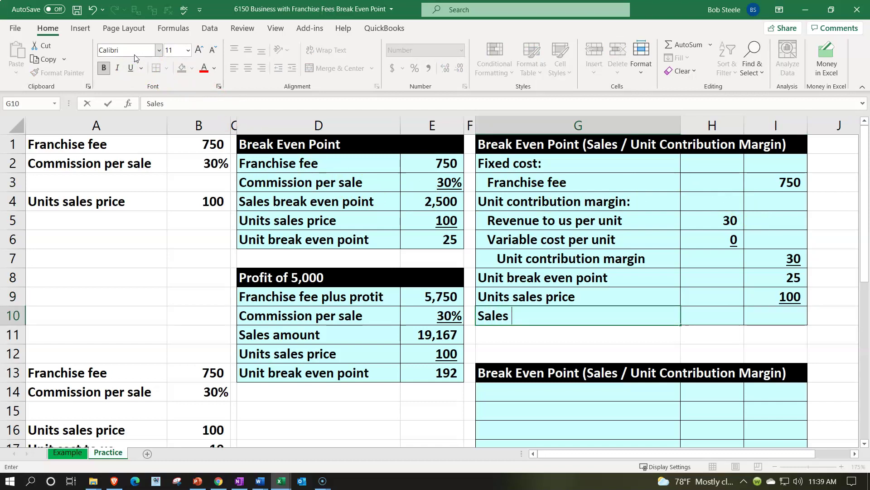
{"action": "type", "text": "break even po"}
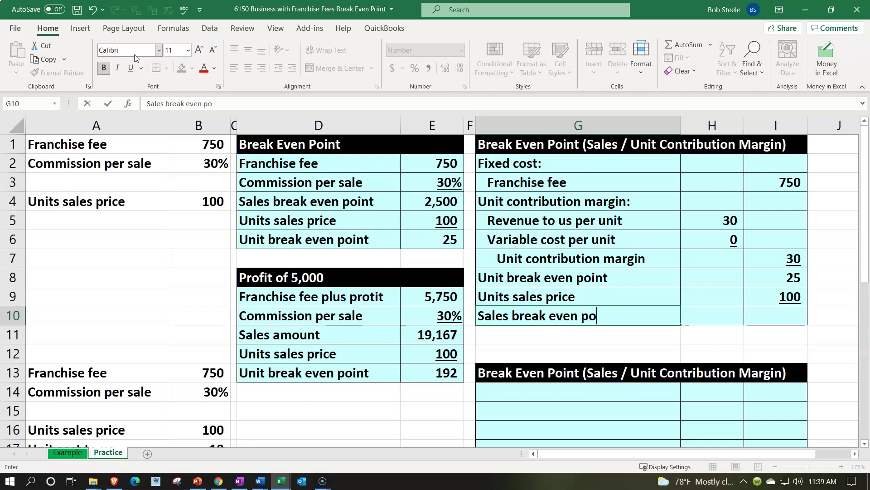
{"action": "type", "text": "intt"}
{"action": "key", "text": "BackSpace"}
{"action": "key", "text": "Tab"}
{"action": "key", "text": "Tab"}
- Calculate the sales break even point in I10 by multiplying the unit break even point by the sales price, =I8*I9
{"action": "type", "text": "="}
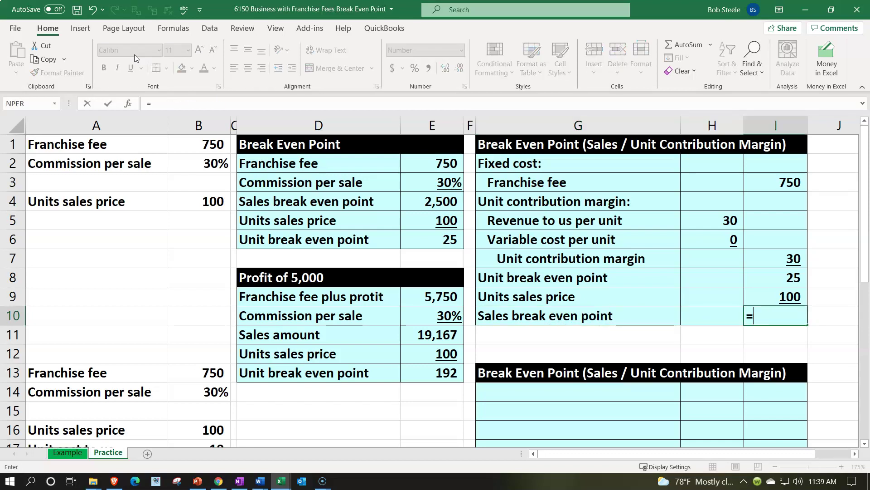
{"action": "key", "text": "Up"}
{"action": "key", "text": "Up"}
{"action": "type", "text": "*"}
{"action": "key", "text": "Up"}
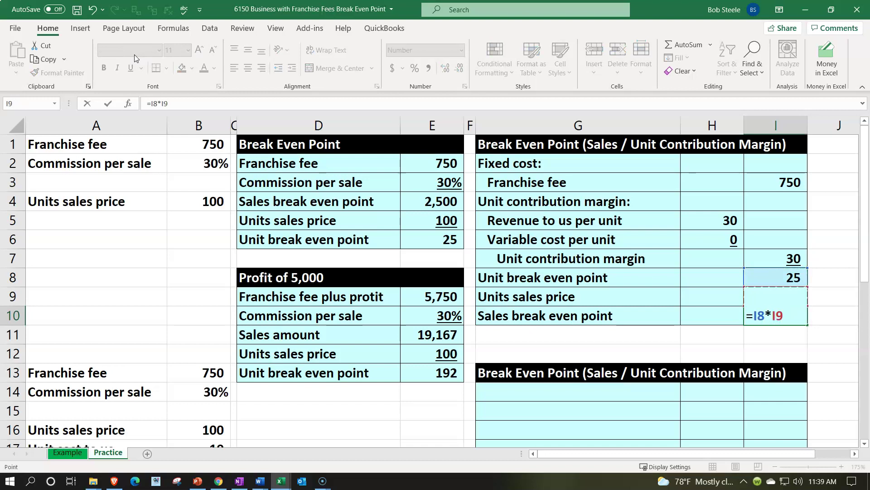
{"action": "key", "text": "Return"}
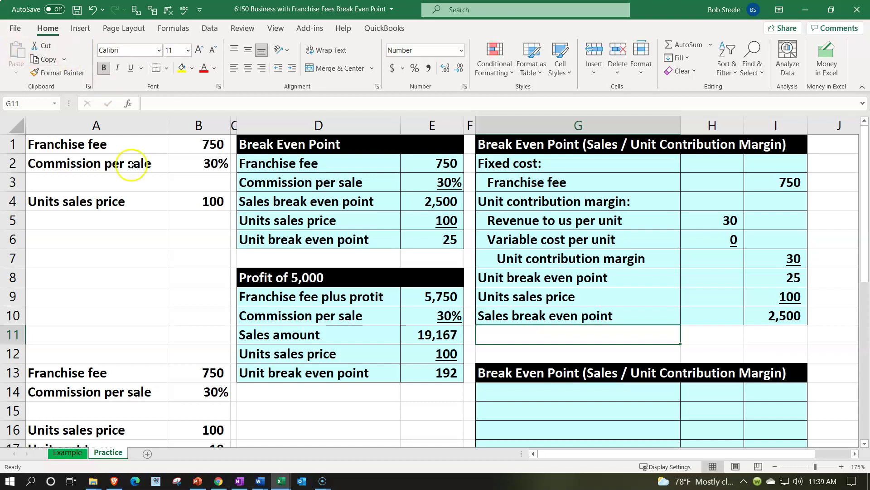
- Review the units sales price in A4:B4 and the second scenario's data, including the unit cost, in A13:B17
{"action": "left_click_drag", "start_coordinate": [141, 210], "coordinate": [179, 200]}
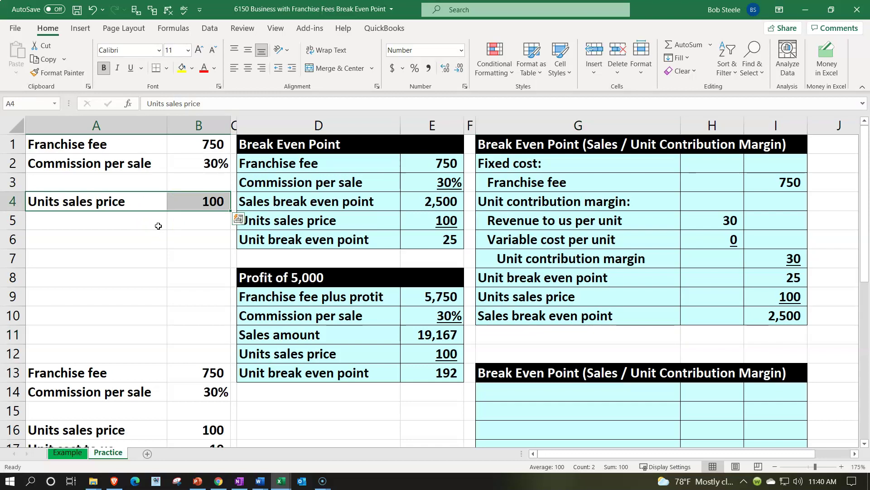
{"action": "left_click", "coordinate": [184, 202]}
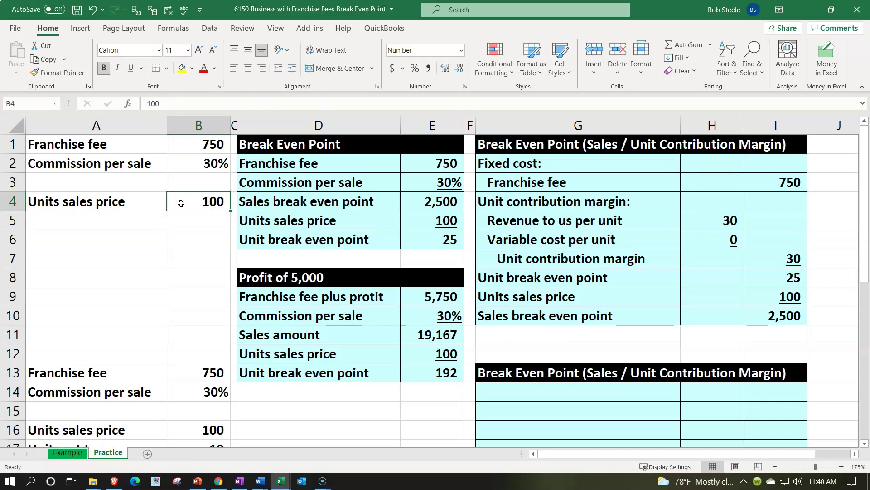
{"action": "scroll", "coordinate": [526, 294], "scroll_direction": "down", "scroll_amount": 1}
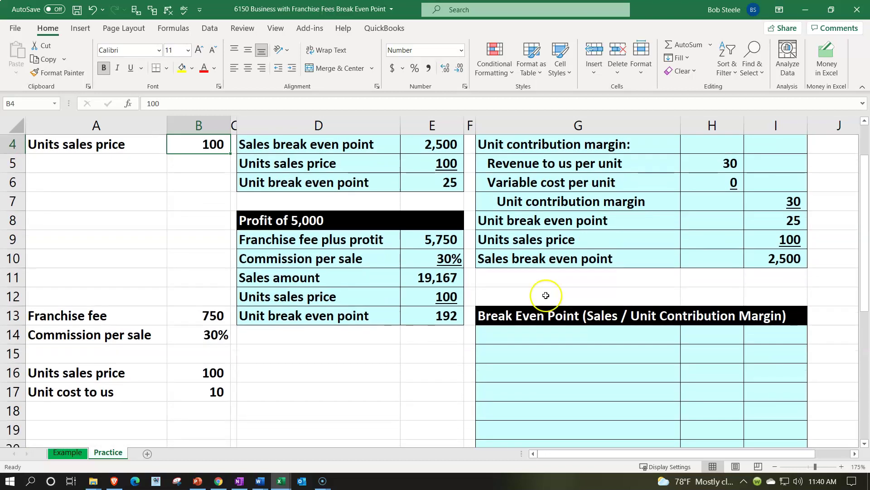
{"action": "scroll", "coordinate": [546, 295], "scroll_direction": "up", "scroll_amount": 1}
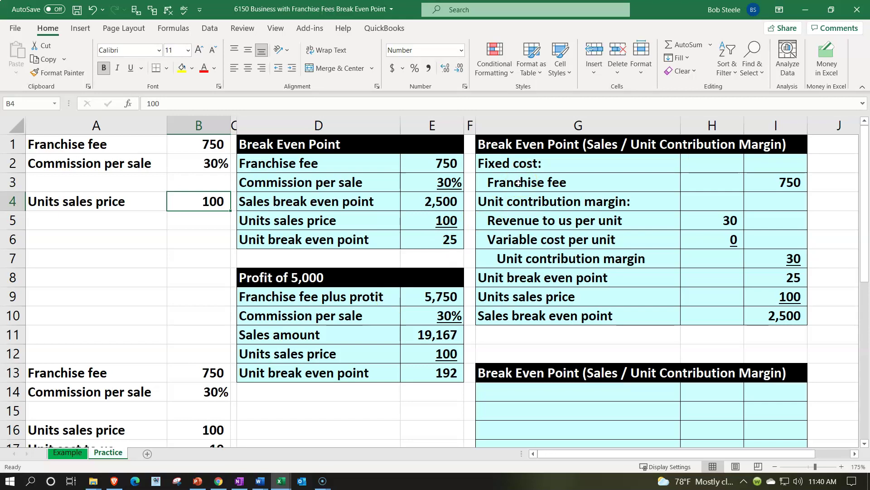
{"action": "scroll", "coordinate": [369, 307], "scroll_direction": "down", "scroll_amount": 2}
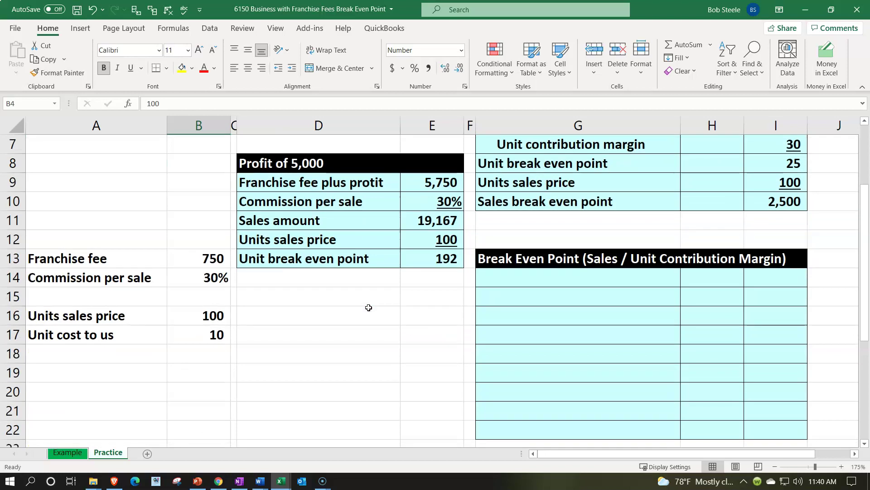
{"action": "left_click", "coordinate": [162, 313]}
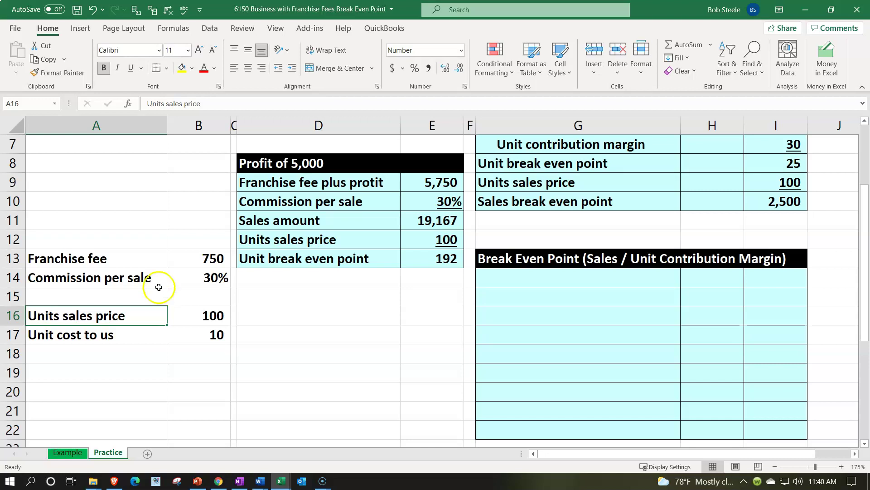
{"action": "left_click", "coordinate": [155, 258]}
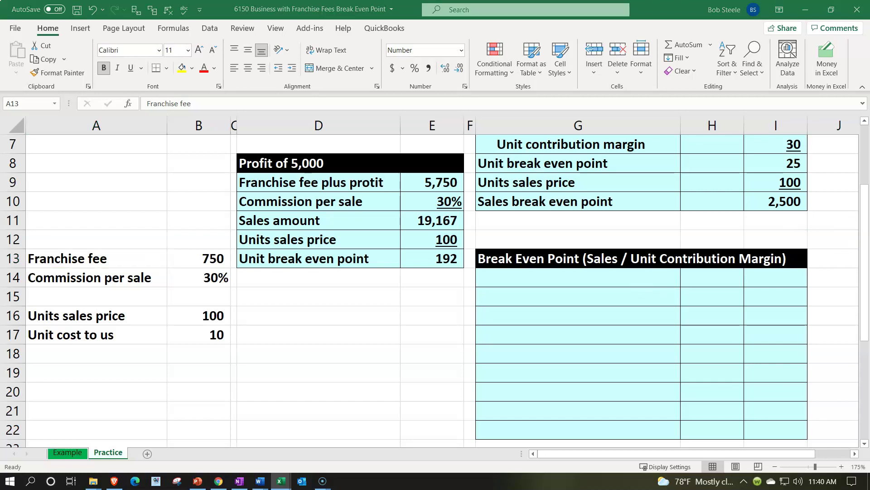
- Enter the heading "Fixed costs:" in G14 of the second unit contribution margin table
{"action": "left_click", "coordinate": [552, 278]}
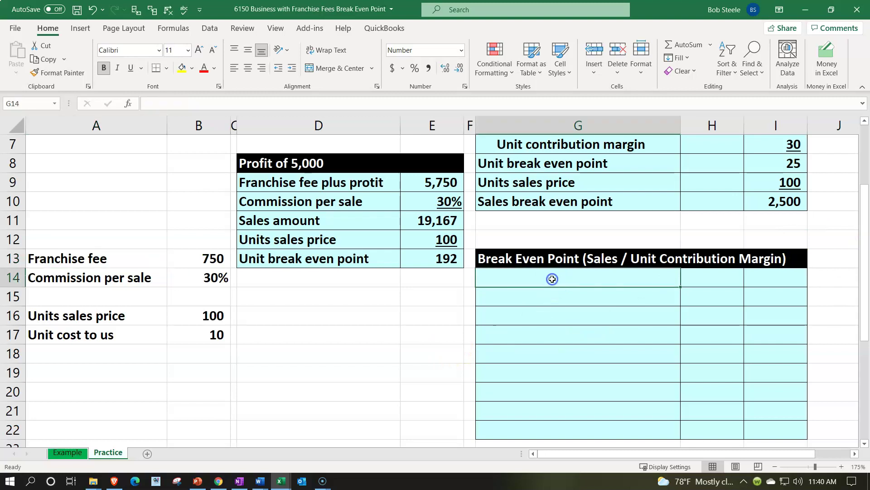
{"action": "type", "text": "Fix"}
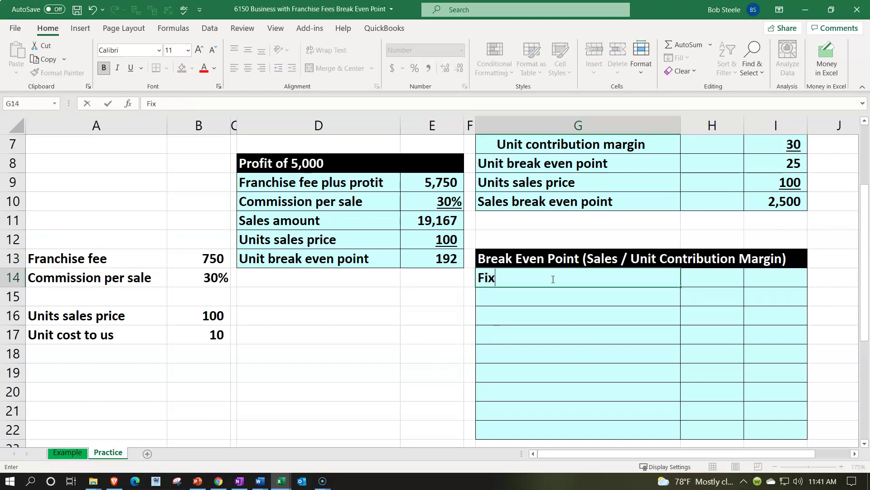
{"action": "type", "text": "ed"}
{"action": "key", "text": "BackSpace"}
{"action": "key", "text": "BackSpace"}
{"action": "key", "text": "BackSpace"}
{"action": "key", "text": "BackSpace"}
{"action": "key", "text": "BackSpace"}
{"action": "type", "text": "Fixced"}
{"action": "key", "text": "BackSpace"}
{"action": "key", "text": "BackSpace"}
{"action": "key", "text": "BackSpace"}
{"action": "key", "text": "BackSpace"}
{"action": "type", "text": "xed costs:"}
{"action": "key", "text": "Return"}
- Enter the franchise fee label in G15 by linking it to the second scenario's data label, =A13
{"action": "type", "text": "="}
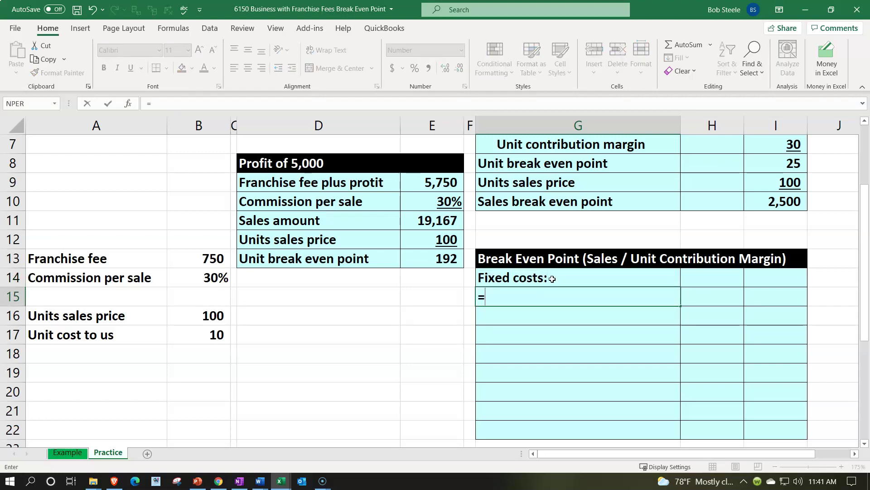
{"action": "key", "text": "Left"}
{"action": "key", "text": "Left"}
{"action": "key", "text": "Left"}
{"action": "key", "text": "Left"}
{"action": "key", "text": "Left"}
{"action": "key", "text": "Left"}
{"action": "key", "text": "Up"}
{"action": "key", "text": "Up"}
{"action": "key", "text": "Tab"}
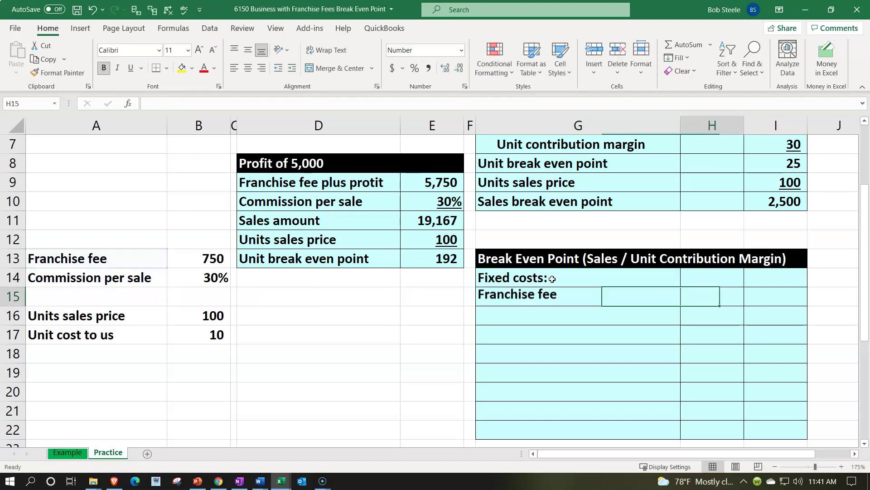
{"action": "key", "text": "Tab"}
- Bring the franchise fee amount into I15 with =B13 and indent its label in G15
{"action": "type", "text": "="}
{"action": "key", "text": "Left"}
{"action": "key", "text": "Left"}
{"action": "key", "text": "Left"}
{"action": "key", "text": "Left"}
{"action": "key", "text": "Left"}
{"action": "key", "text": "Left"}
{"action": "key", "text": "Left"}
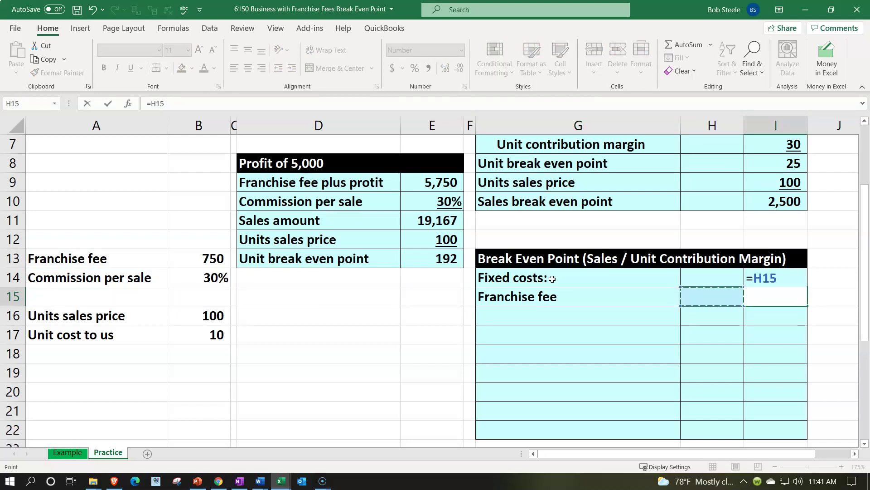
{"action": "key", "text": "Up"}
{"action": "key", "text": "Up"}
{"action": "key", "text": "Return"}
{"action": "key", "text": "Up"}
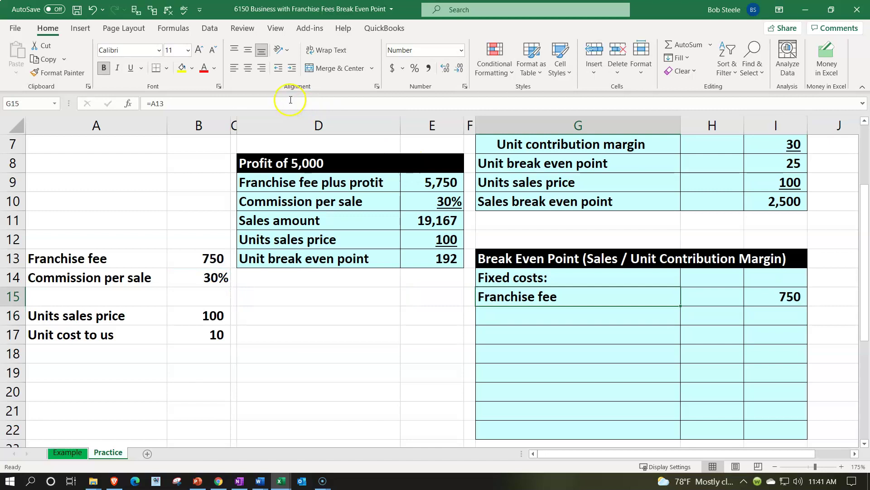
{"action": "left_click", "coordinate": [295, 68]}
- Enter the heading "Unit contribution margin:" in G16 and the label "Revenue to us per unit" in G17
{"action": "key", "text": "Down"}
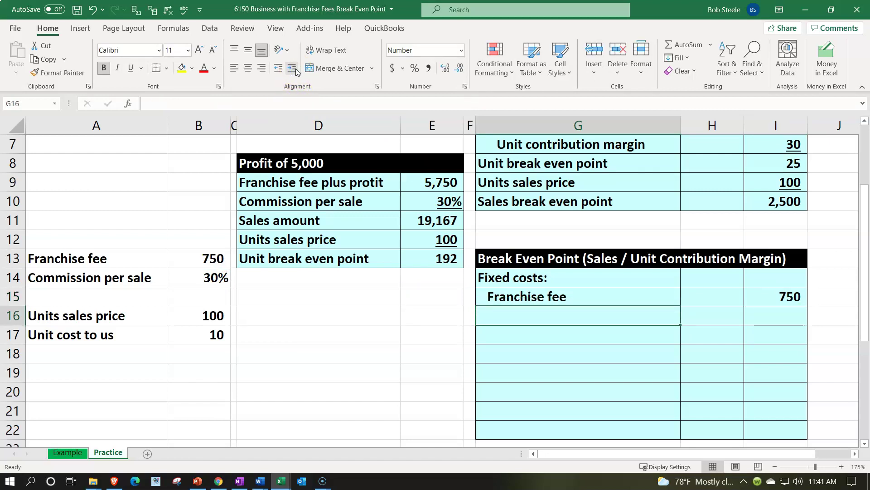
{"action": "type", "text": "Unit contribution margin:"}
{"action": "key", "text": "Return"}
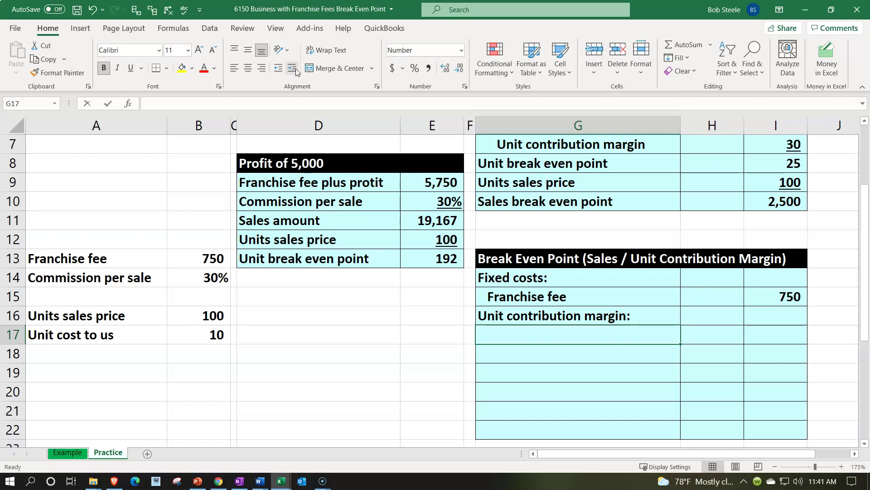
{"action": "type", "text": "Revenue to us per unit"}
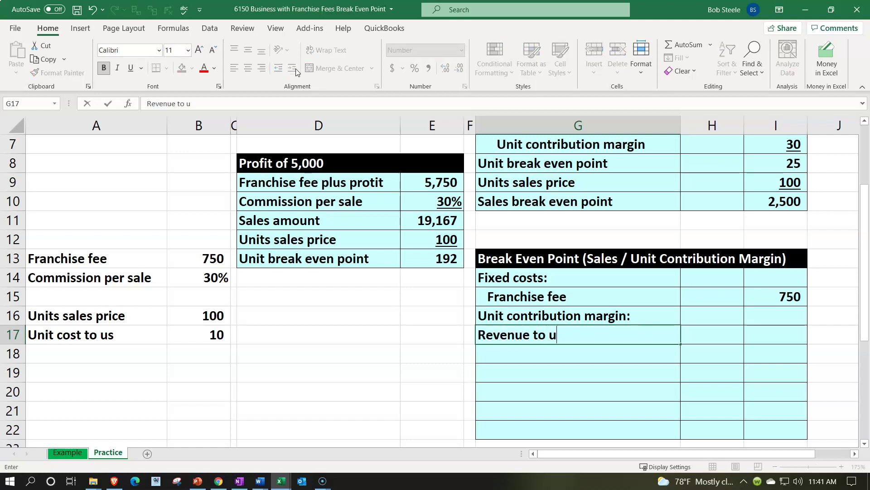
{"action": "key", "text": "ctrl+Return"}
{"action": "key", "text": "Right"}
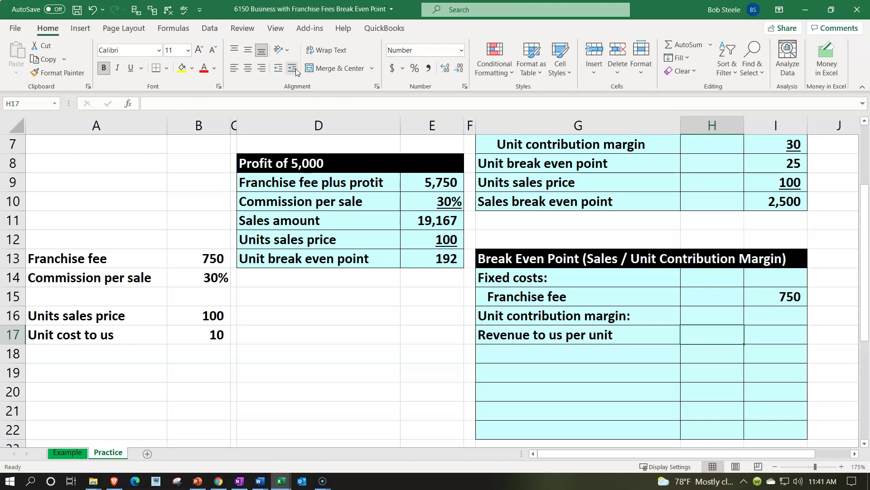
- Calculate the revenue per unit in H17 by multiplying the units sales price by the commission rate, =B16*B14
{"action": "type", "text": "="}
{"action": "key", "text": "Left"}
{"action": "key", "text": "Left"}
{"action": "key", "text": "Left"}
{"action": "key", "text": "Left"}
{"action": "key", "text": "Left"}
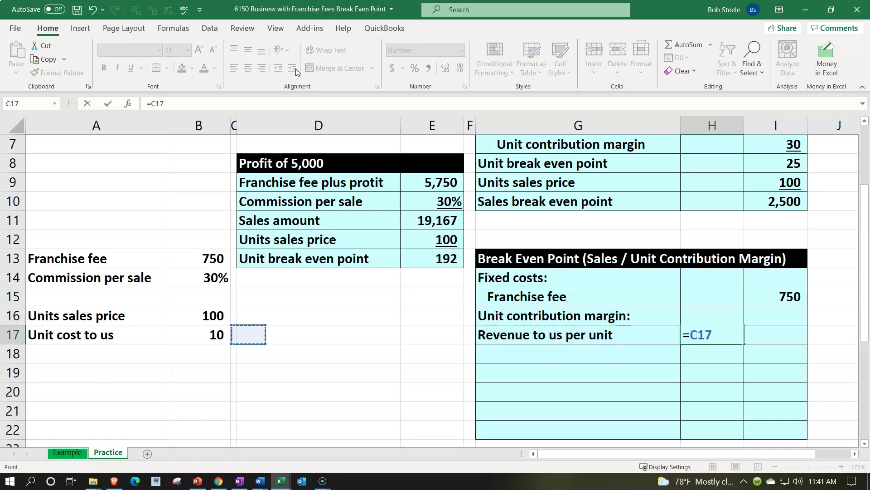
{"action": "key", "text": "Left"}
{"action": "key", "text": "Up"}
{"action": "type", "text": "*"}
{"action": "key", "text": "Left"}
{"action": "key", "text": "Left"}
{"action": "key", "text": "Left"}
{"action": "key", "text": "Left"}
{"action": "key", "text": "Left"}
{"action": "key", "text": "Left"}
{"action": "key", "text": "Up"}
{"action": "key", "text": "Up"}
{"action": "key", "text": "Up"}
{"action": "key", "text": "Return"}
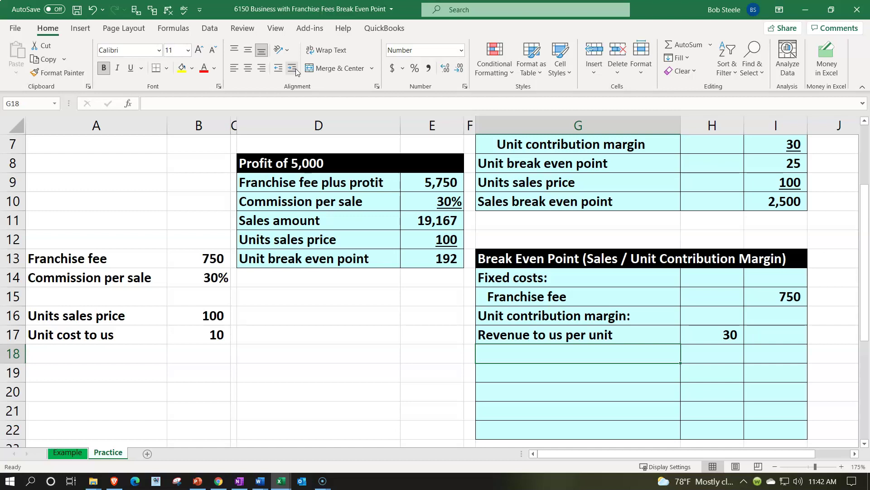
- Enter the label "Variable costs per unit" in G18
{"action": "type", "text": "Variable costs per unit"}
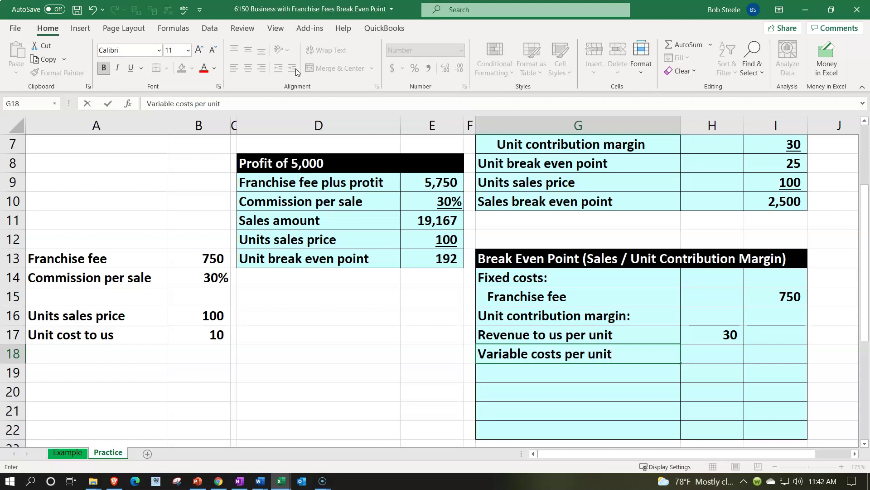
{"action": "key", "text": "Tab"}
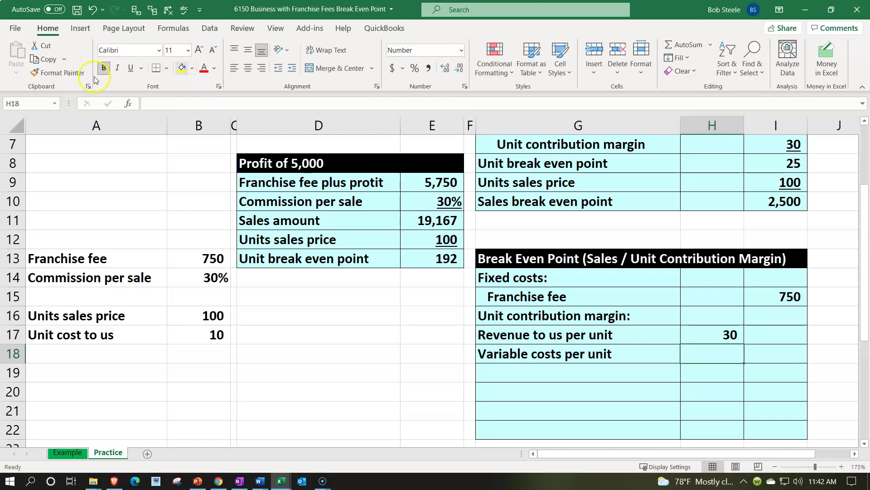
{"action": "left_click", "coordinate": [196, 332]}
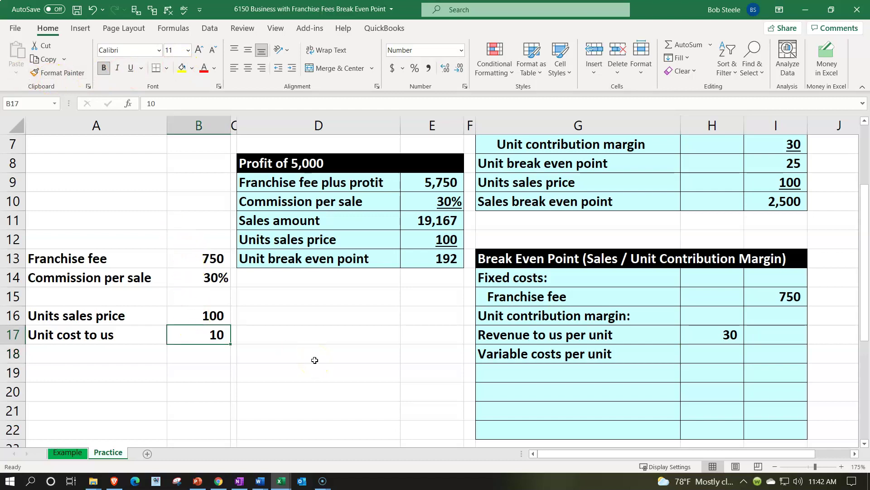
- Bring the unit cost into H18 with =B17 and underline it
{"action": "left_click", "coordinate": [730, 352]}
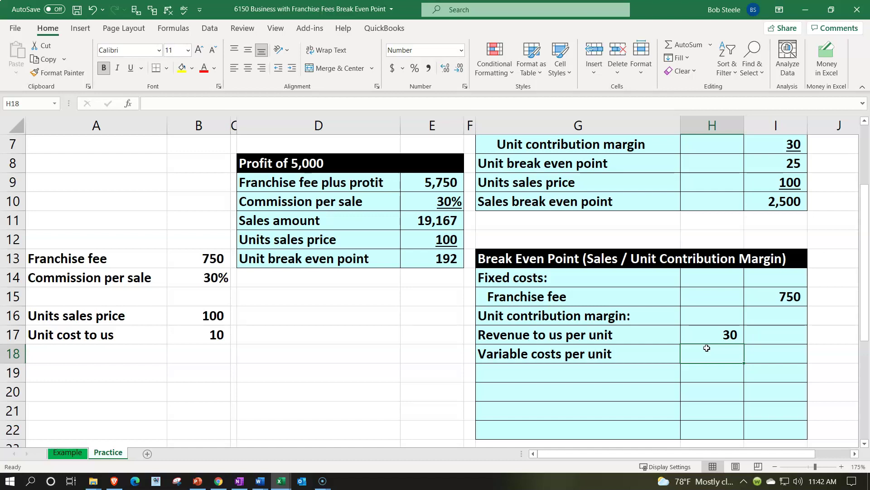
{"action": "type", "text": "="}
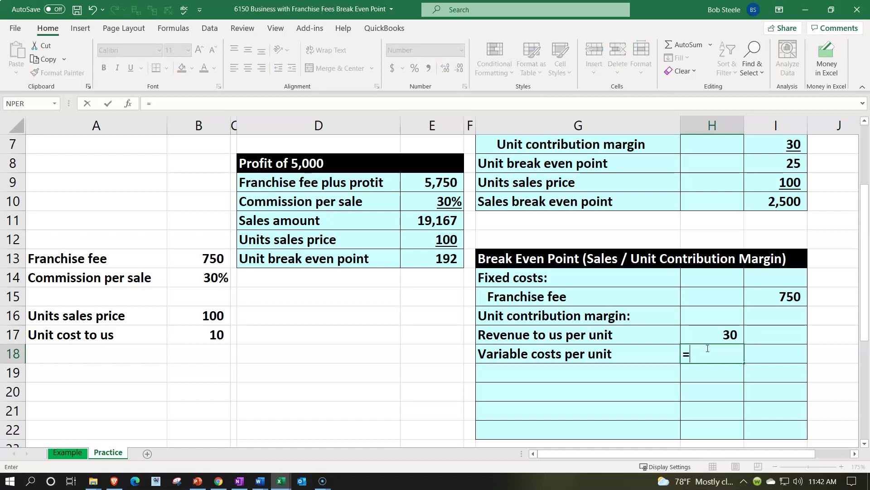
{"action": "key", "text": "Left"}
{"action": "key", "text": "Left"}
{"action": "key", "text": "Left"}
{"action": "key", "text": "Left"}
{"action": "key", "text": "Left"}
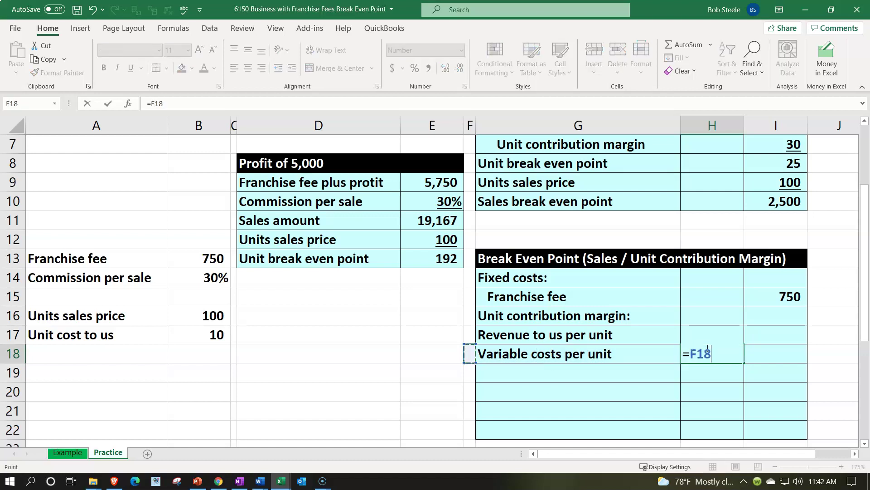
{"action": "key", "text": "Left"}
{"action": "key", "text": "Up"}
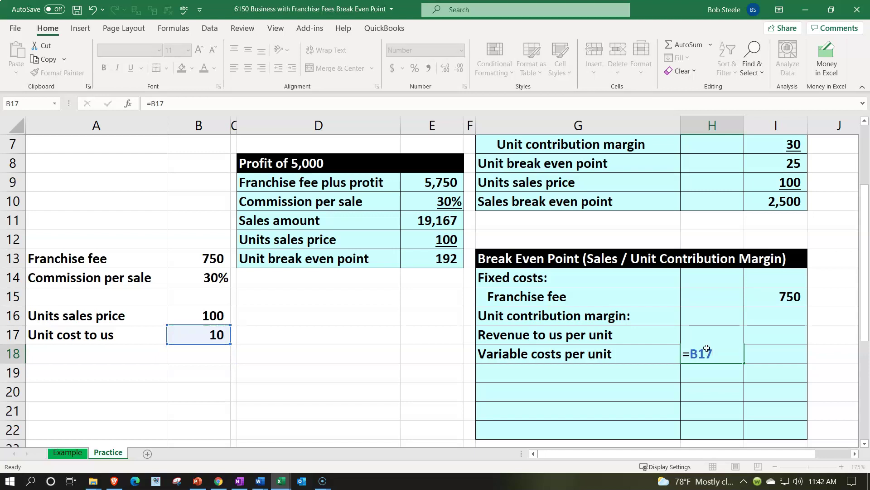
{"action": "key", "text": "ctrl+Return"}
{"action": "left_click", "coordinate": [131, 68]}
- Enter the label "Unit contribution margin" in G19, without the colon
{"action": "left_click", "coordinate": [531, 374]}
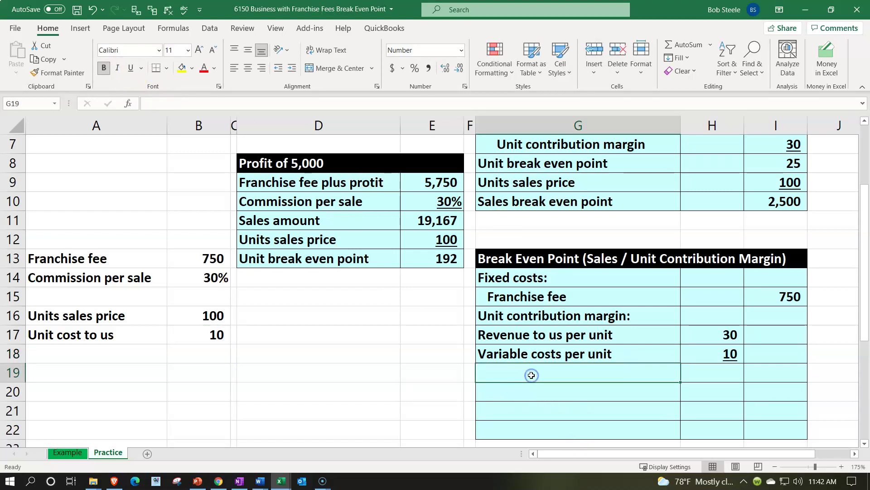
{"action": "type", "text": "Unit contribut"}
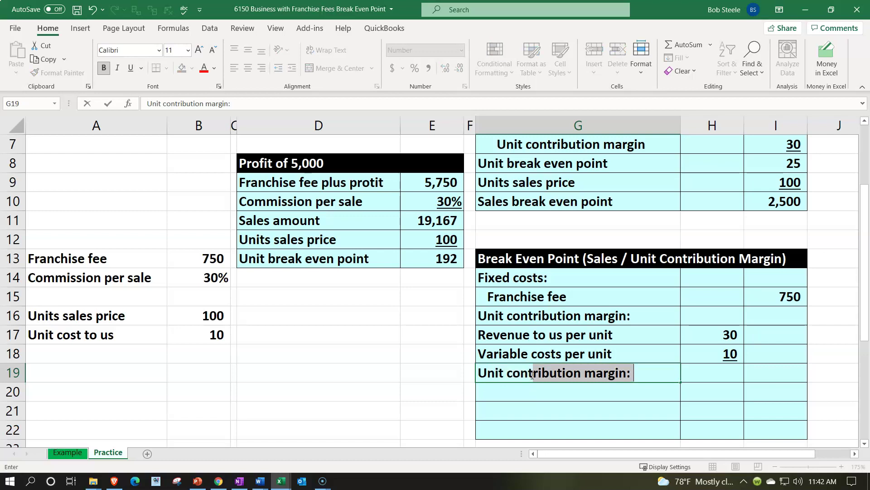
{"action": "type", "text": "ion margin"}
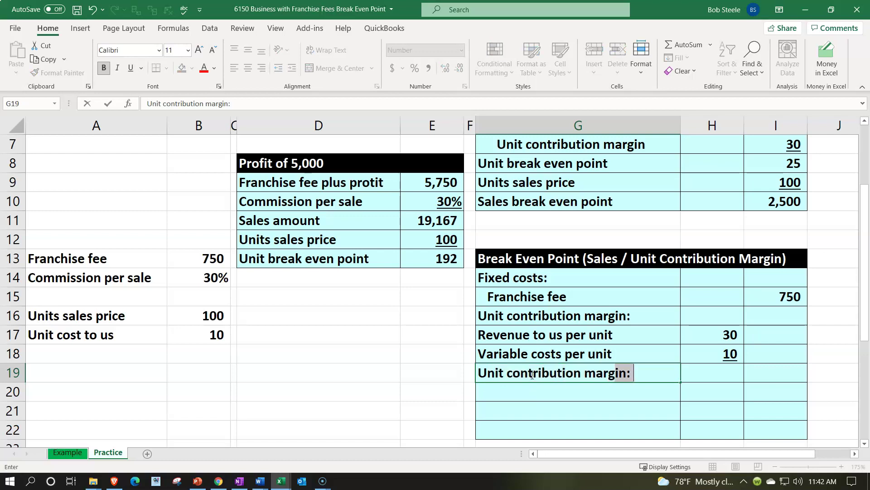
{"action": "key", "text": "BackSpace"}
{"action": "key", "text": "Tab"}
{"action": "key", "text": "Tab"}
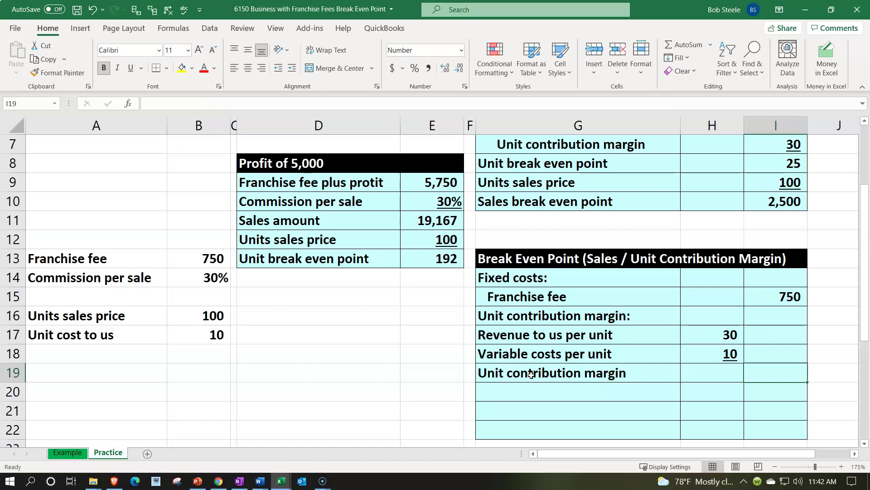
- Calculate the unit contribution margin in I19 as revenue minus variable cost per unit, =H17-H18, and underline it
{"action": "type", "text": "="}
{"action": "key", "text": "Left"}
{"action": "key", "text": "Up"}
{"action": "key", "text": "Up"}
{"action": "type", "text": "-"}
{"action": "key", "text": "Left"}
{"action": "key", "text": "Up"}
{"action": "key", "text": "Return"}
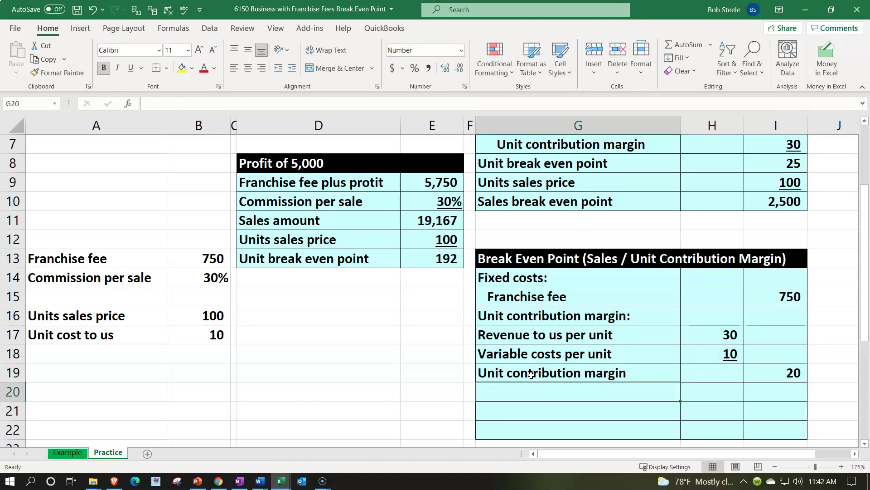
{"action": "key", "text": "Right"}
{"action": "key", "text": "Right"}
{"action": "key", "text": "Up"}
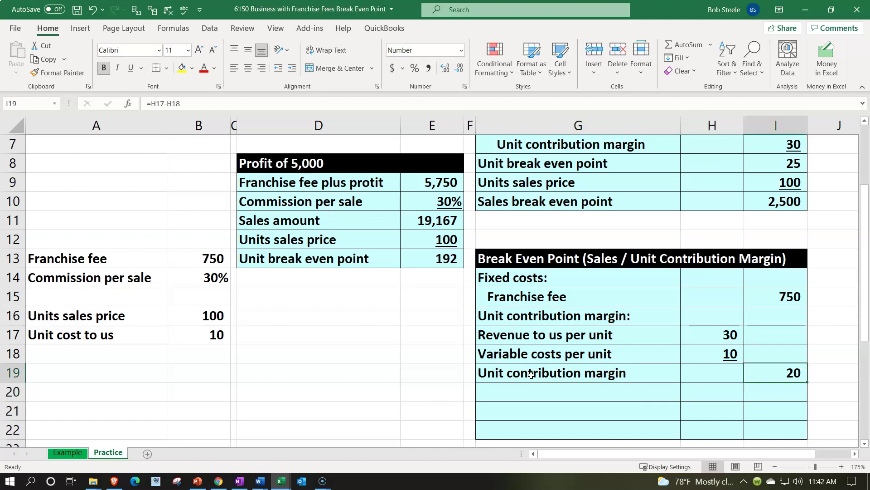
{"action": "left_click", "coordinate": [130, 67]}
- Enter the label "Unit break even point" in G20
{"action": "key", "text": "Down"}
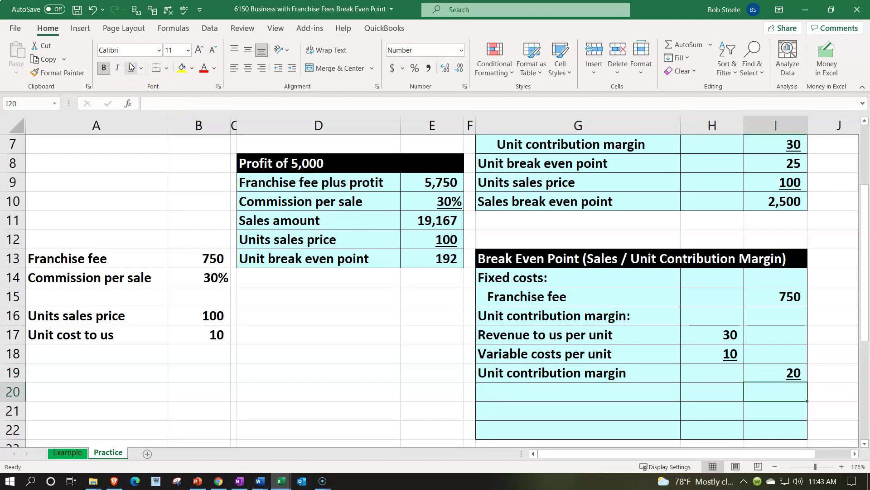
{"action": "key", "text": "Left"}
{"action": "key", "text": "Left"}
{"action": "type", "text": "Un"}
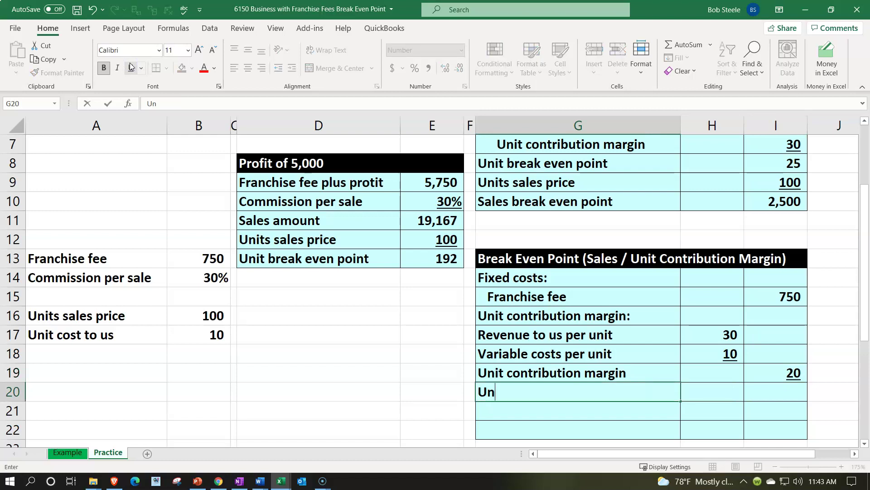
{"action": "type", "text": "it brea"}
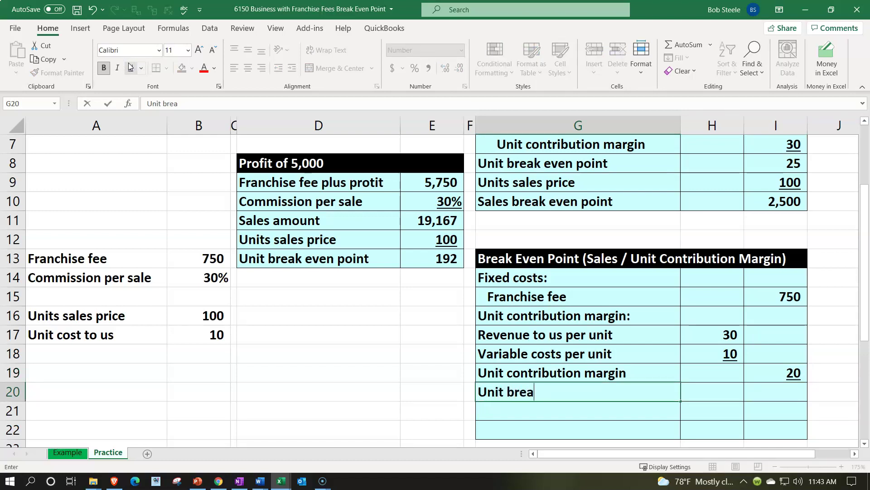
{"action": "type", "text": "k even pointtt"}
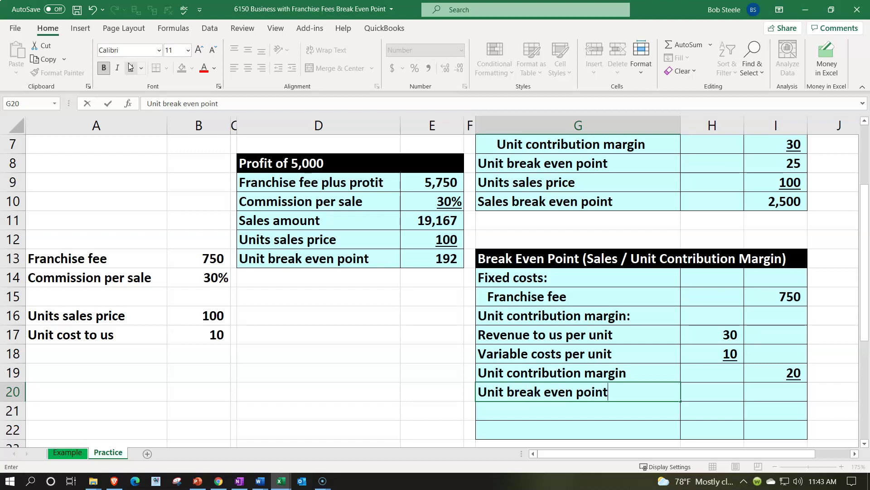
{"action": "key", "text": "BackSpace"}
{"action": "key", "text": "BackSpace"}
{"action": "key", "text": "BackSpace"}
{"action": "key", "text": "Tab"}
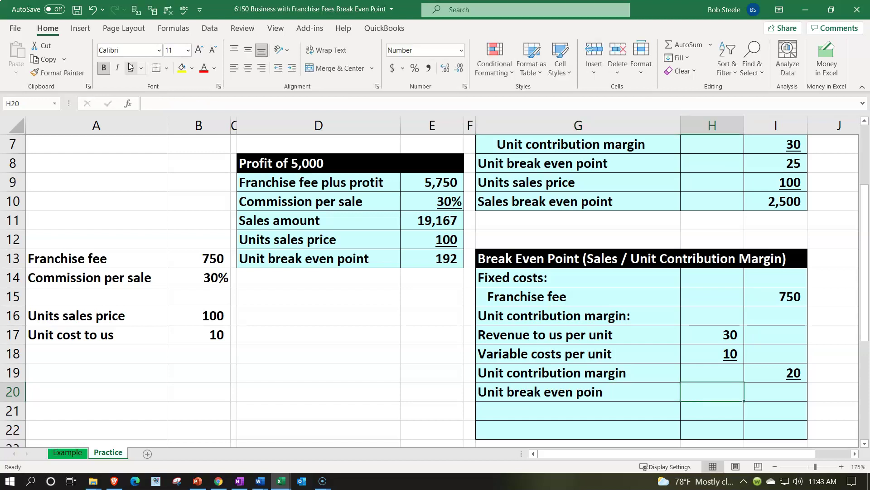
{"action": "double_click", "coordinate": [625, 387]}
{"action": "type", "text": "t"}
{"action": "key", "text": "Tab"}
- Calculate the unit break even point in I20 by dividing the franchise fee by the unit contribution margin, =I15/I19
{"action": "key", "text": "Tab"}
{"action": "type", "text": "="}
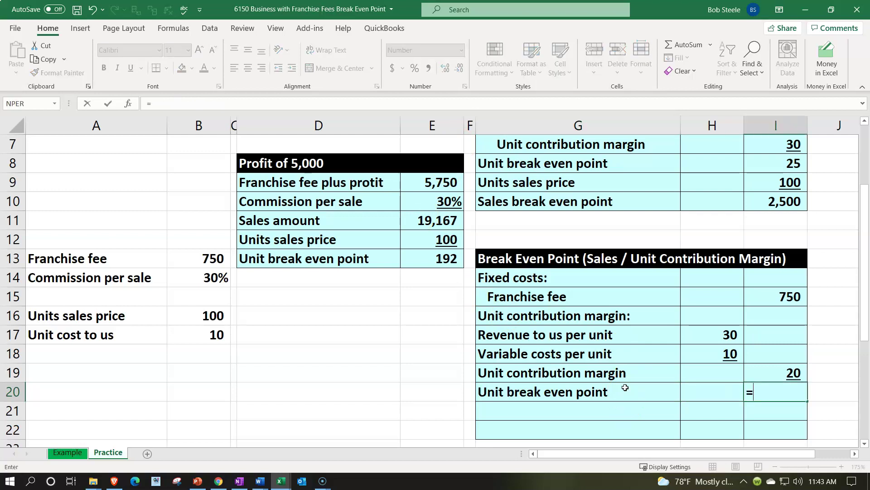
{"action": "key", "text": "Up"}
{"action": "key", "text": "Up"}
{"action": "key", "text": "Up"}
{"action": "key", "text": "Up"}
{"action": "key", "text": "Up"}
{"action": "type", "text": "/"}
{"action": "key", "text": "Up"}
{"action": "key", "text": "Return"}
{"action": "left_click", "coordinate": [625, 388]}
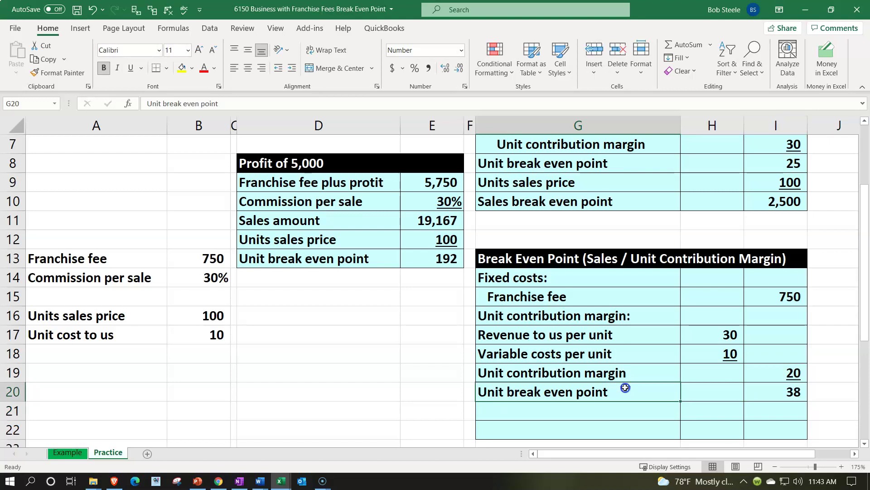
- Indent the labels in G17:G19 one level and the unit contribution margin label in G19 one level more
{"action": "scroll", "coordinate": [625, 390], "scroll_direction": "down", "scroll_amount": 2}
{"action": "left_click", "coordinate": [554, 296]}
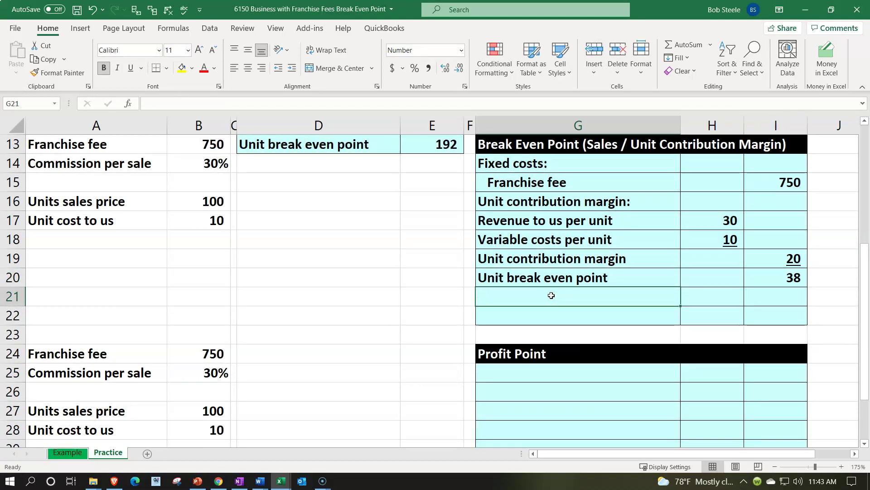
{"action": "left_click", "coordinate": [561, 224]}
{"action": "left_click_drag", "start_coordinate": [561, 223], "coordinate": [559, 263]}
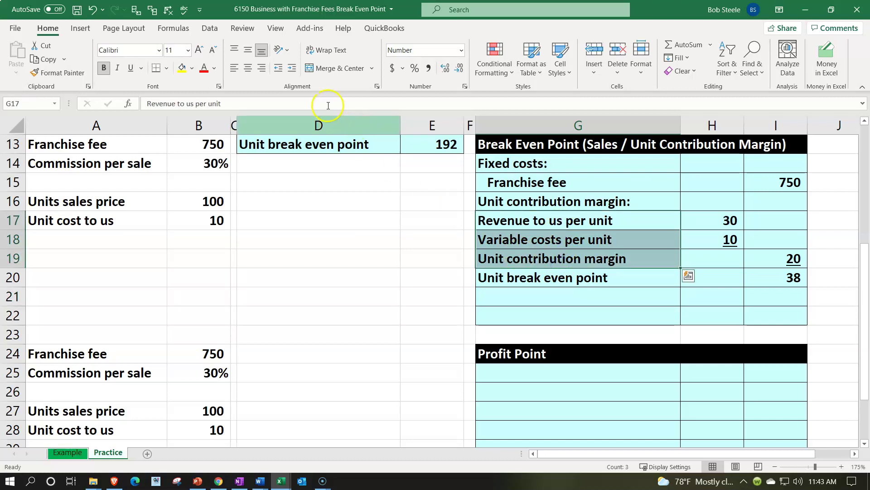
{"action": "left_click", "coordinate": [294, 69]}
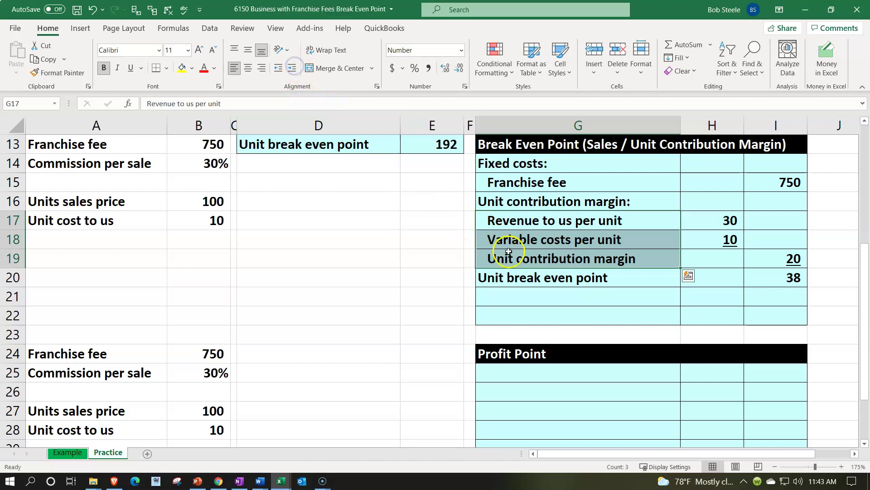
{"action": "left_click", "coordinate": [510, 258]}
{"action": "left_click", "coordinate": [292, 68]}
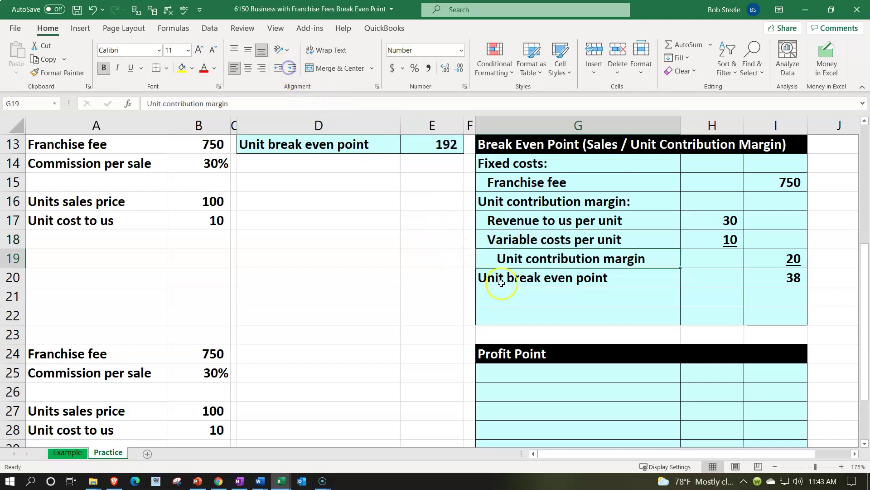
- Enter the label "Unit sales price" in G21
{"action": "left_click", "coordinate": [514, 297]}
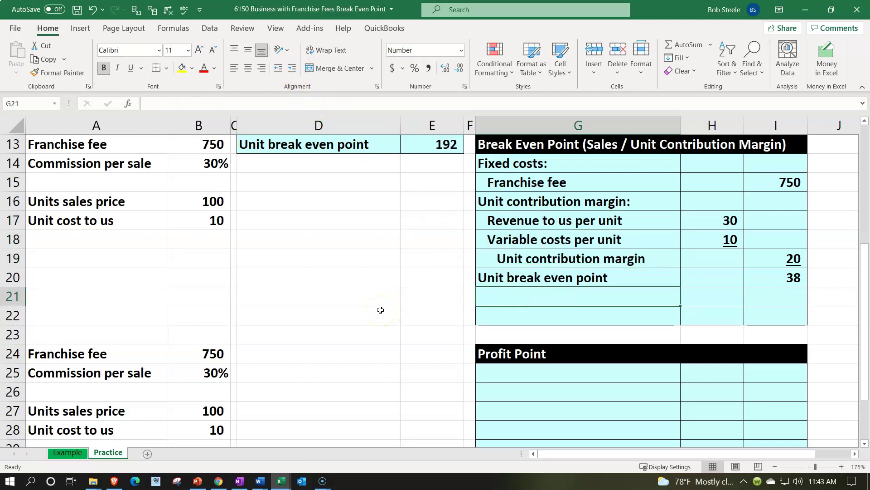
{"action": "type", "text": "Unit sales price"}
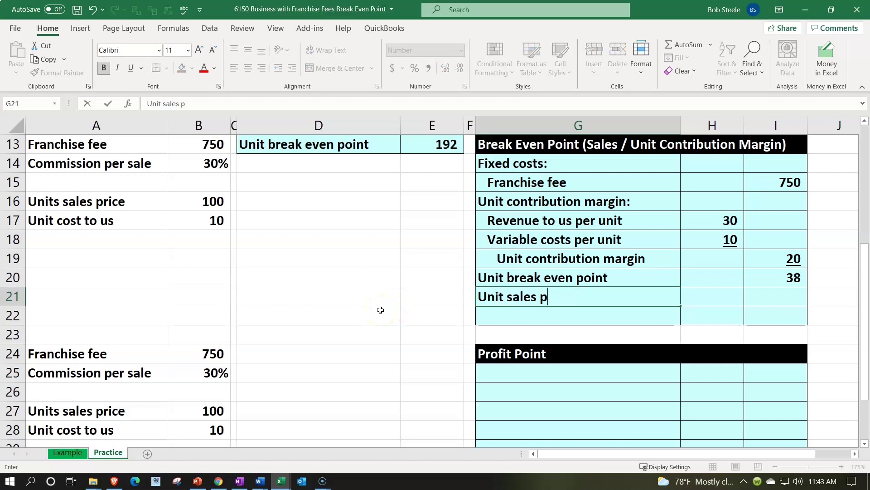
{"action": "key", "text": "Tab"}
- Bring the units sales price of the second scenario into I21 with =B16
{"action": "key", "text": "Tab"}
{"action": "type", "text": "="}
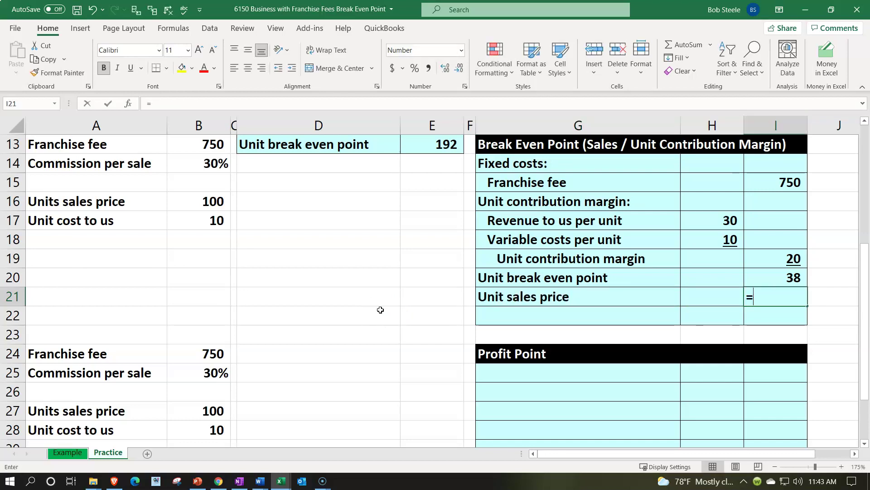
{"action": "key", "text": "Left"}
{"action": "key", "text": "Left"}
{"action": "key", "text": "Left"}
{"action": "key", "text": "Left"}
{"action": "key", "text": "Left"}
{"action": "key", "text": "Left"}
{"action": "key", "text": "Left"}
{"action": "key", "text": "Up"}
{"action": "key", "text": "Up"}
{"action": "key", "text": "Up"}
{"action": "key", "text": "Up"}
{"action": "key", "text": "Up"}
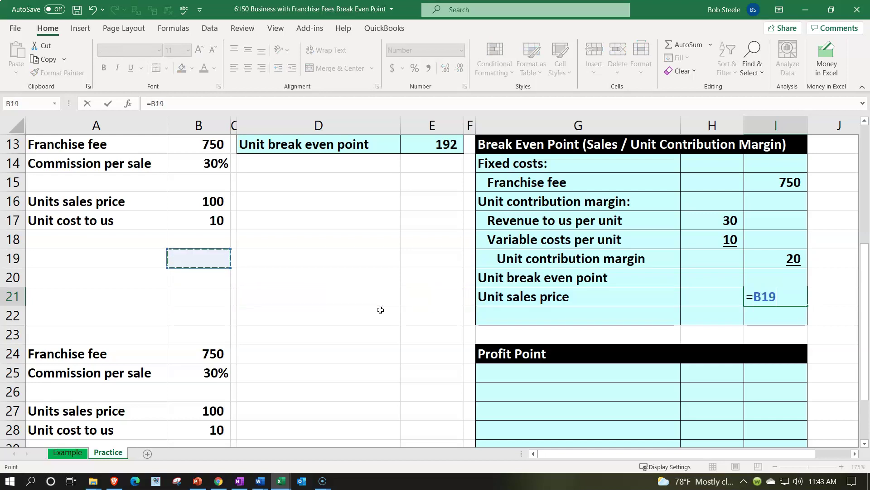
{"action": "key", "text": "Return"}
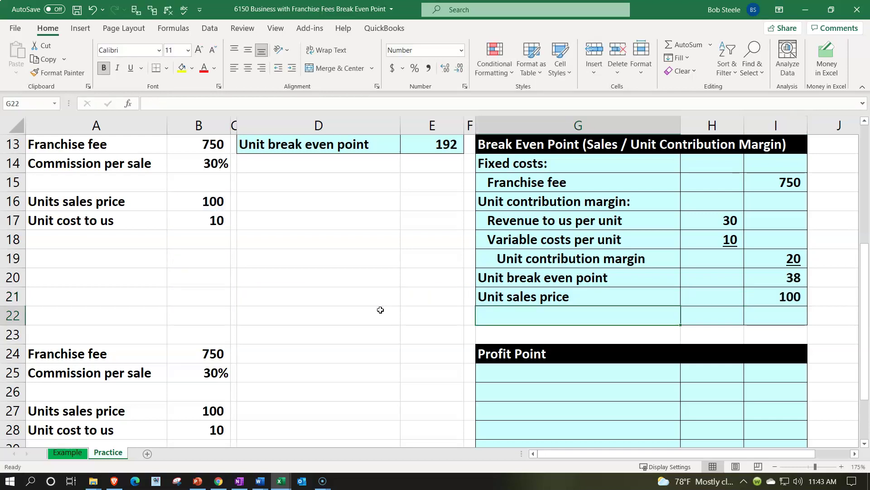
- Enter the label "Sales break even point" in G22
{"action": "type", "text": "Sales "}
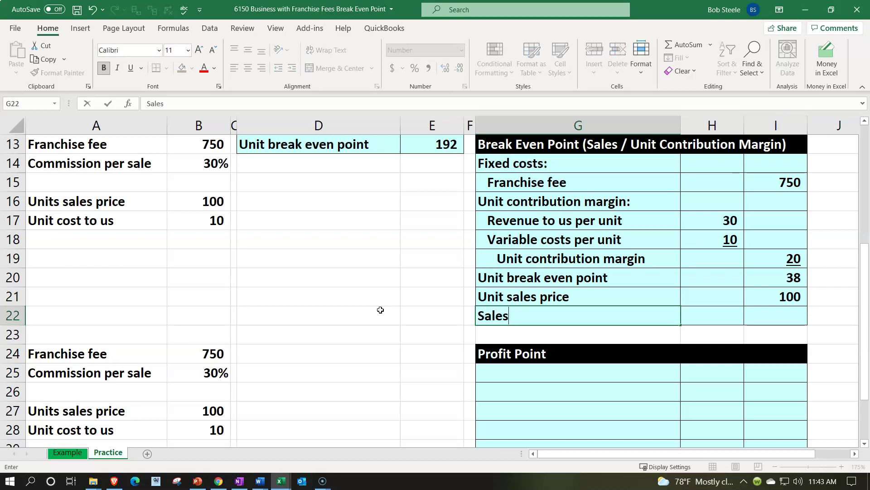
{"action": "type", "text": "brea"}
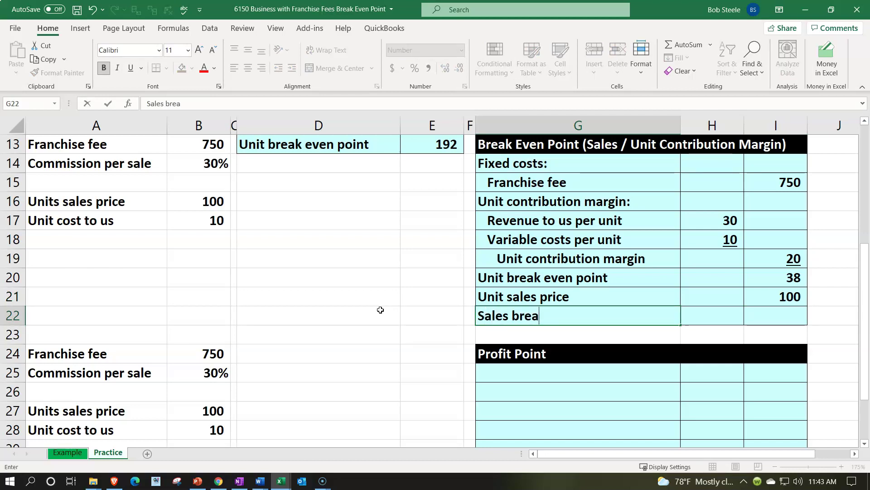
{"action": "type", "text": "k even pointt"}
{"action": "key", "text": "BackSpace"}
{"action": "key", "text": "Right"}
- Calculate the sales break even point in I22 by multiplying the unit break even point by the unit sales price, =I20*I21
{"action": "key", "text": "Right"}
{"action": "type", "text": "="}
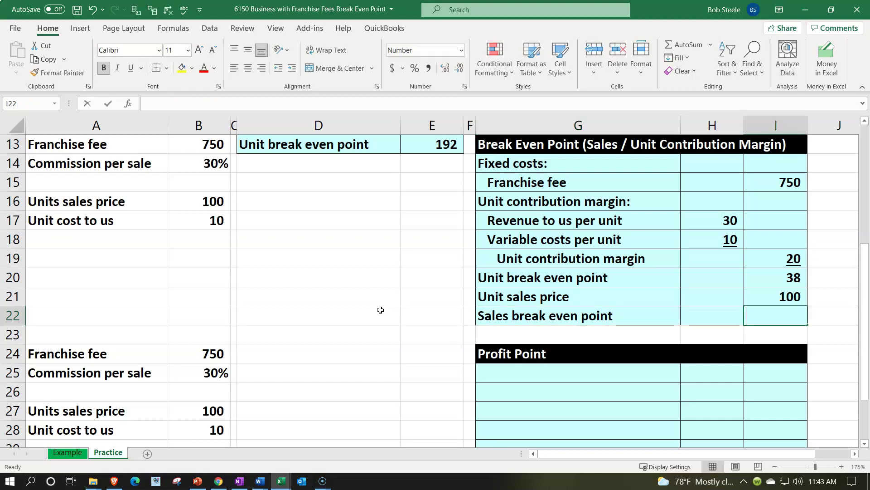
{"action": "key", "text": "Up"}
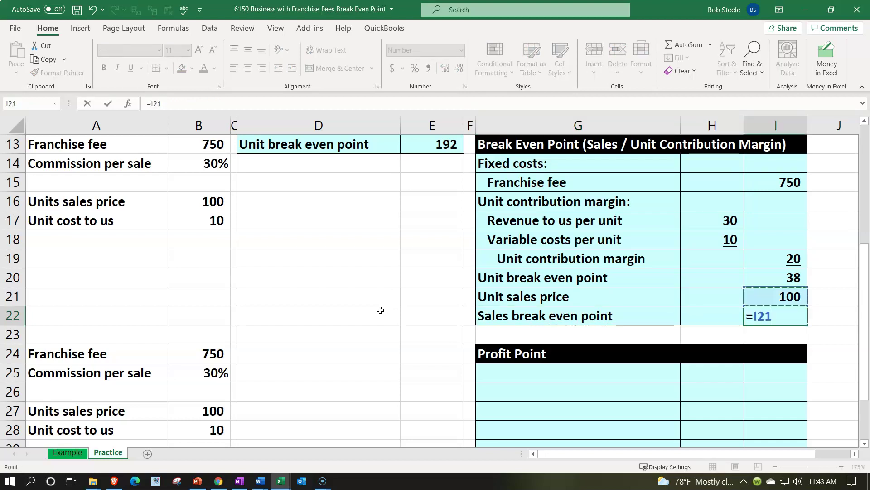
{"action": "key", "text": "Up"}
{"action": "type", "text": "*"}
{"action": "key", "text": "Down"}
{"action": "key", "text": "Return"}
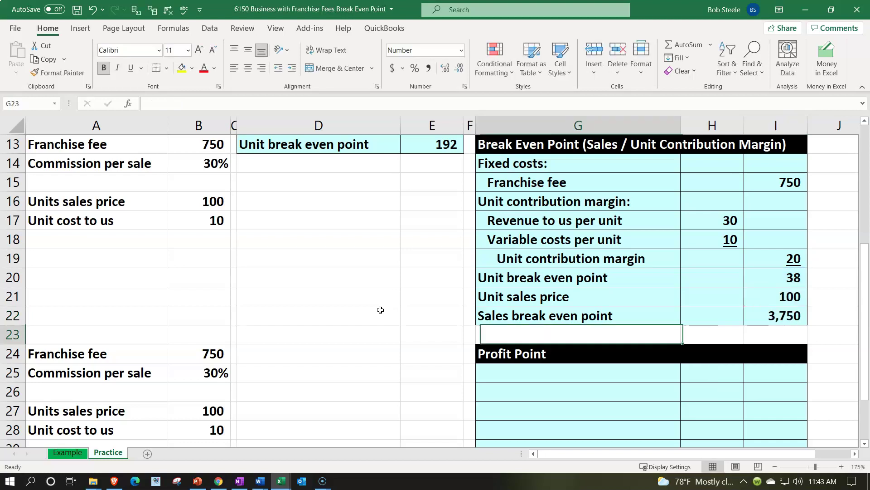
- Underline the unit sales price in I21
{"action": "key", "text": "Up"}
{"action": "key", "text": "Up"}
{"action": "key", "text": "Right"}
{"action": "key", "text": "Right"}
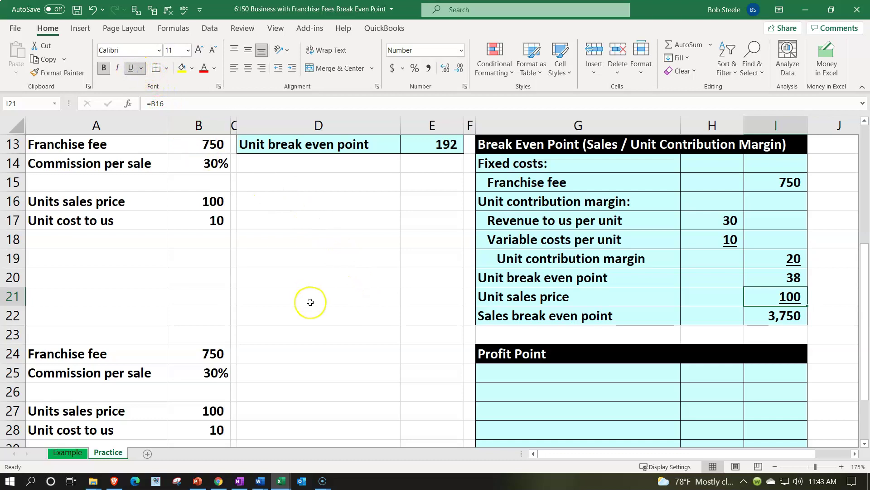
- Enter the heading "Fixed costs plus the profit:" in G25 of the Profit Point table
{"action": "scroll", "coordinate": [310, 302], "scroll_direction": "down", "scroll_amount": 2}
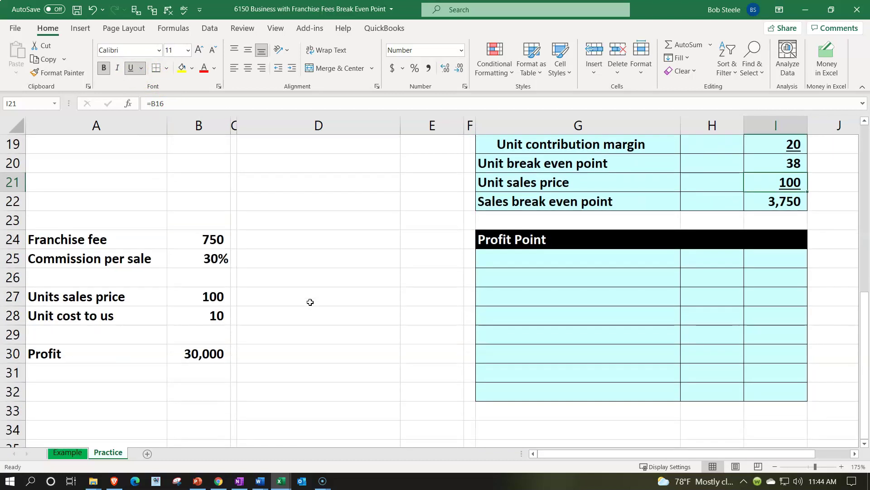
{"action": "left_click", "coordinate": [215, 353]}
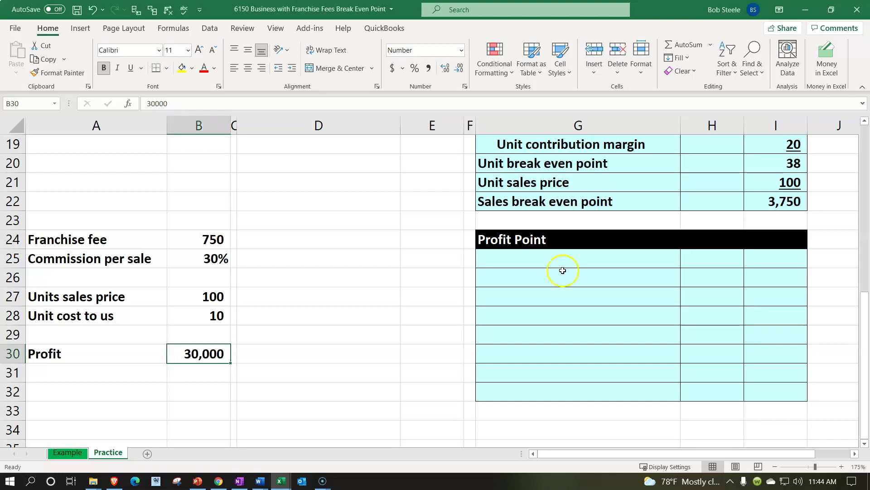
{"action": "left_click", "coordinate": [550, 259]}
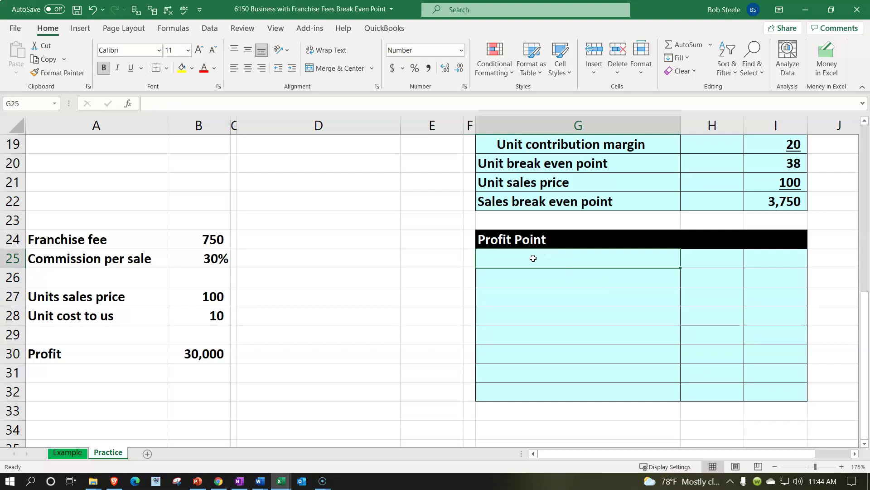
{"action": "type", "text": "Fixed cost"}
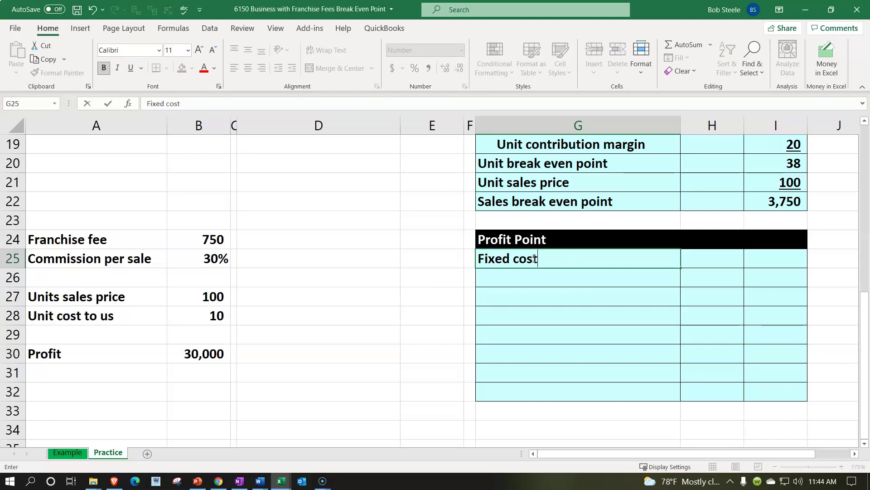
{"action": "type", "text": "s plus the profit"}
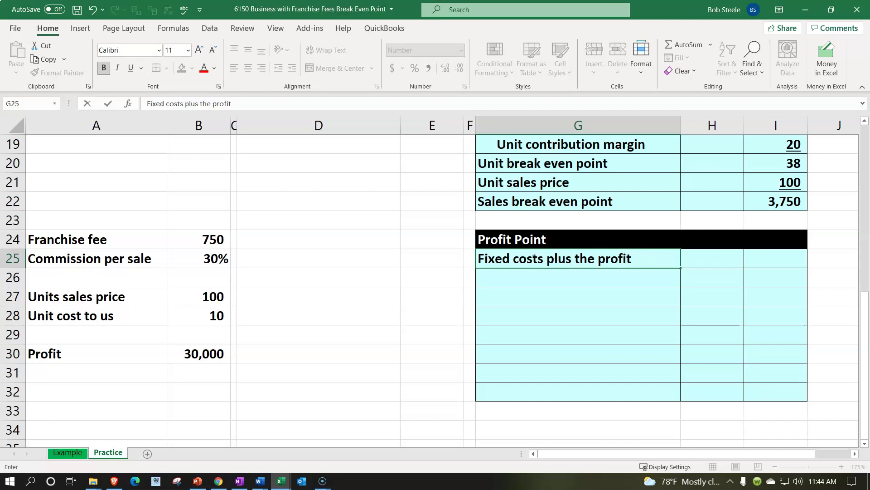
{"action": "key", "text": "BackSpace"}
{"action": "key", "text": "Return"}
- Link the label in G26 to the franchise fee label with =A24
{"action": "left_click", "coordinate": [539, 271]}
{"action": "type", "text": "="}
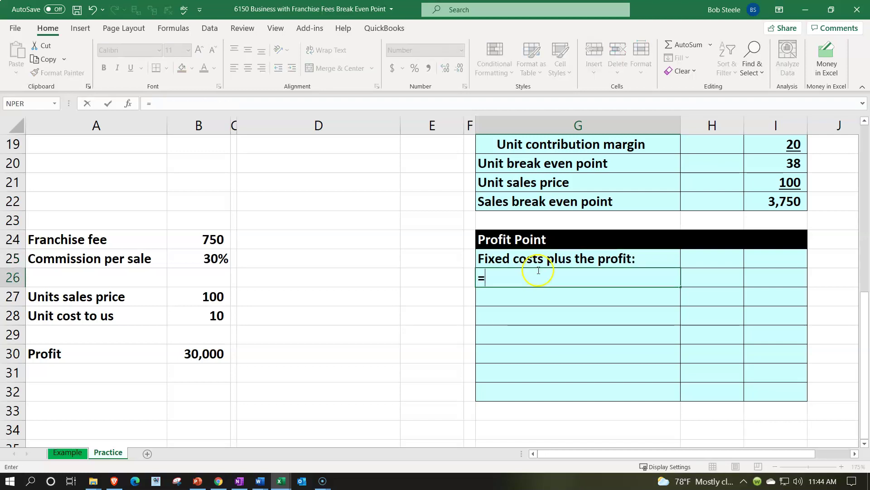
{"action": "key", "text": "Left"}
{"action": "key", "text": "Left"}
{"action": "key", "text": "Left"}
{"action": "key", "text": "Left"}
{"action": "key", "text": "Left"}
{"action": "key", "text": "Left"}
{"action": "key", "text": "Up"}
{"action": "key", "text": "Up"}
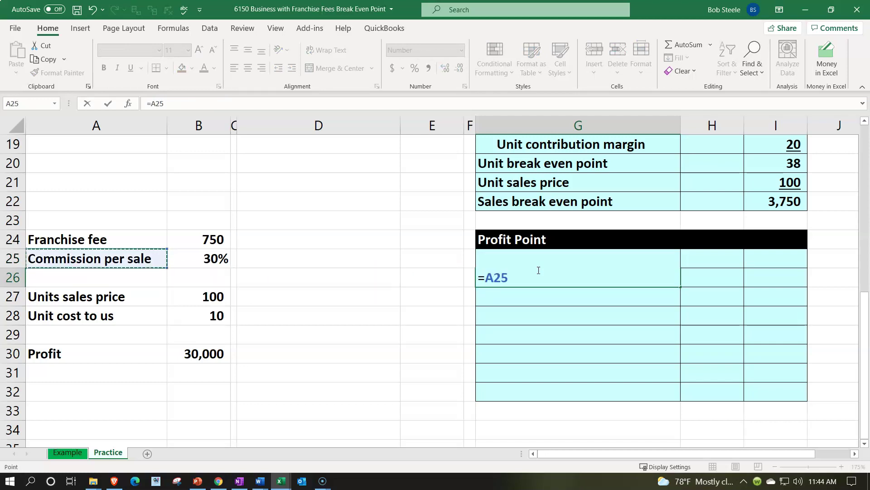
{"action": "key", "text": "Tab"}
- Bring the franchise fee amount from B24 into H26 with a cell reference
{"action": "type", "text": "+"}
{"action": "key", "text": "Left"}
{"action": "key", "text": "Left"}
{"action": "key", "text": "Left"}
{"action": "key", "text": "Left"}
{"action": "key", "text": "Left"}
{"action": "key", "text": "Left"}
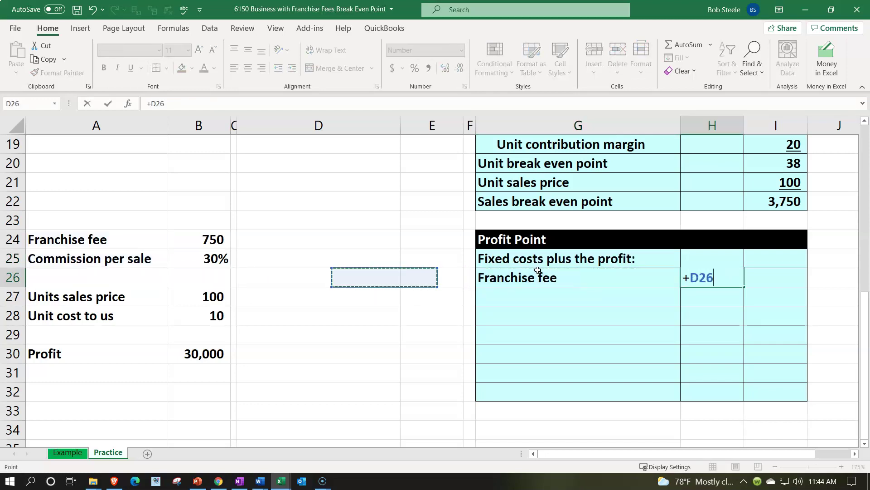
{"action": "key", "text": "Up"}
{"action": "key", "text": "Up"}
{"action": "key", "text": "Return"}
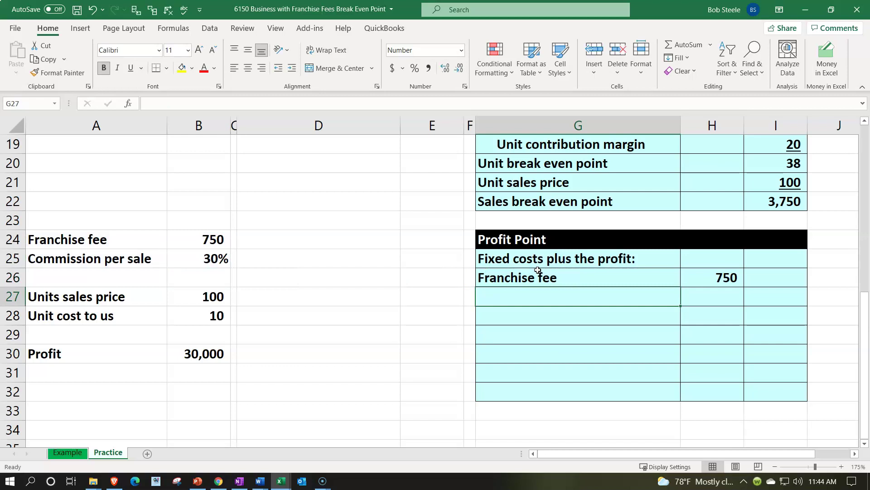
- Enter the label "Profit" in G27 and bring the profit amount into H27 with =B30
{"action": "type", "text": "Profit"}
{"action": "key", "text": "Tab"}
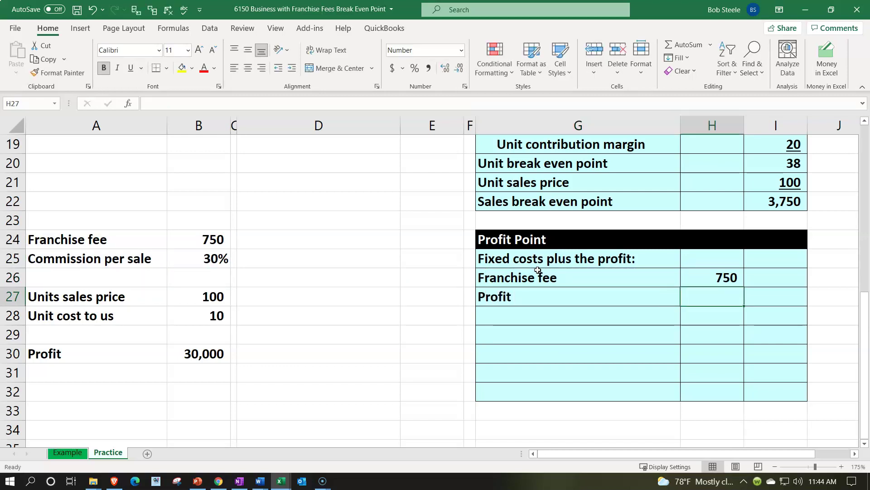
{"action": "type", "text": "="}
{"action": "key", "text": "Left"}
{"action": "key", "text": "Left"}
{"action": "key", "text": "Left"}
{"action": "key", "text": "Left"}
{"action": "key", "text": "Left"}
{"action": "key", "text": "Left"}
{"action": "key", "text": "Down"}
{"action": "key", "text": "Down"}
{"action": "key", "text": "Down"}
{"action": "key", "text": "Return"}
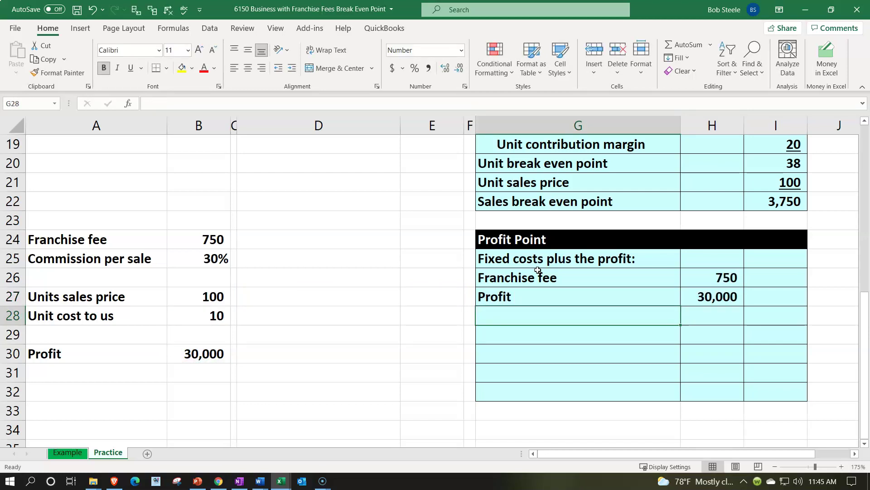
- Enter the label "Fixed costs plus profit" in G28
{"action": "type", "text": "Fixed costs pl"}
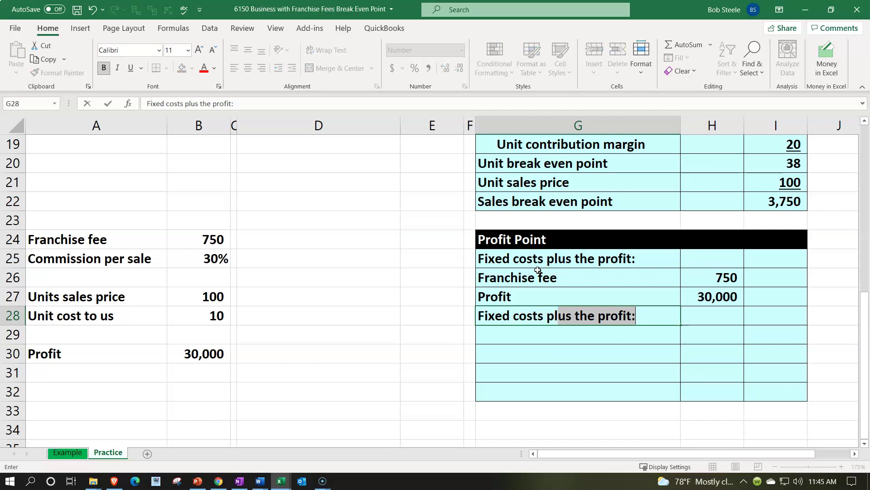
{"action": "type", "text": "us pro"}
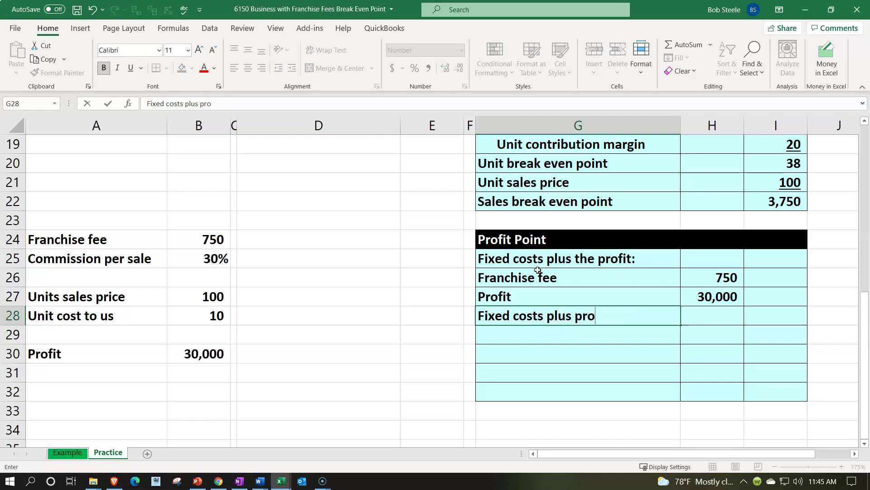
{"action": "type", "text": "fit"}
{"action": "key", "text": "Tab"}
{"action": "key", "text": "Tab"}
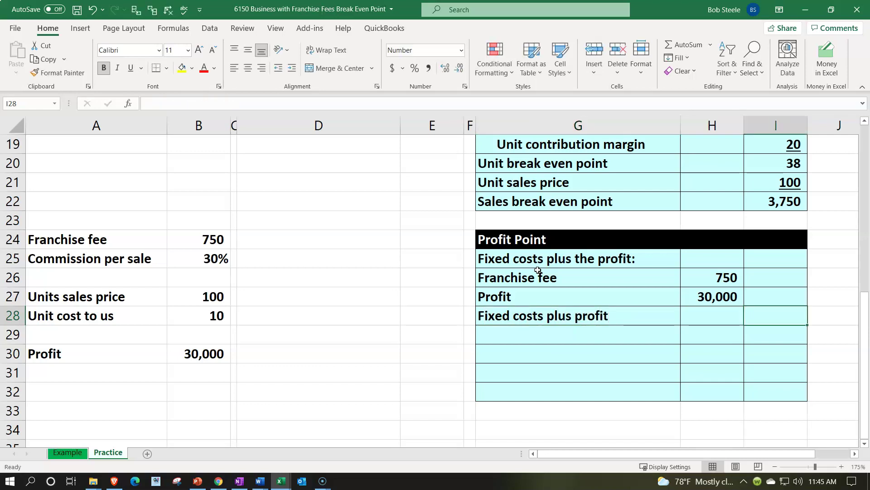
- Total the franchise fee and profit in I28 with a SUM of H26:H27
{"action": "type", "text": "=sum"}
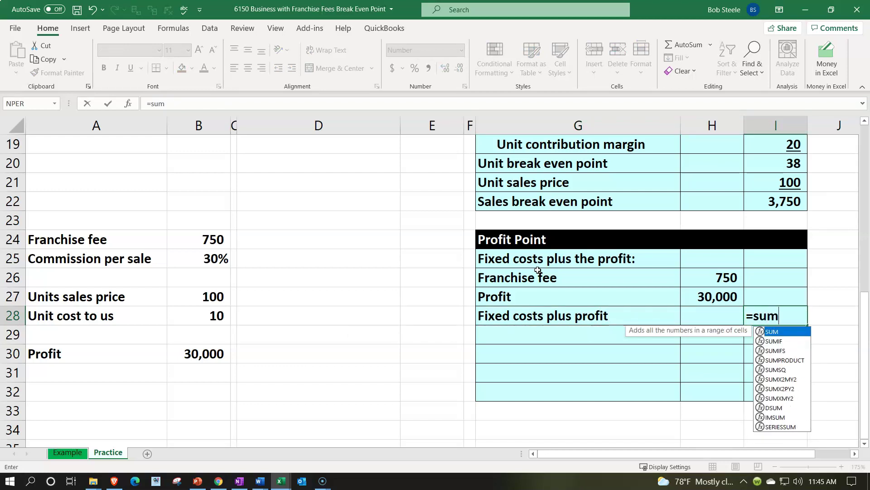
{"action": "type", "text": "("}
{"action": "key", "text": "Up"}
{"action": "key", "text": "Left"}
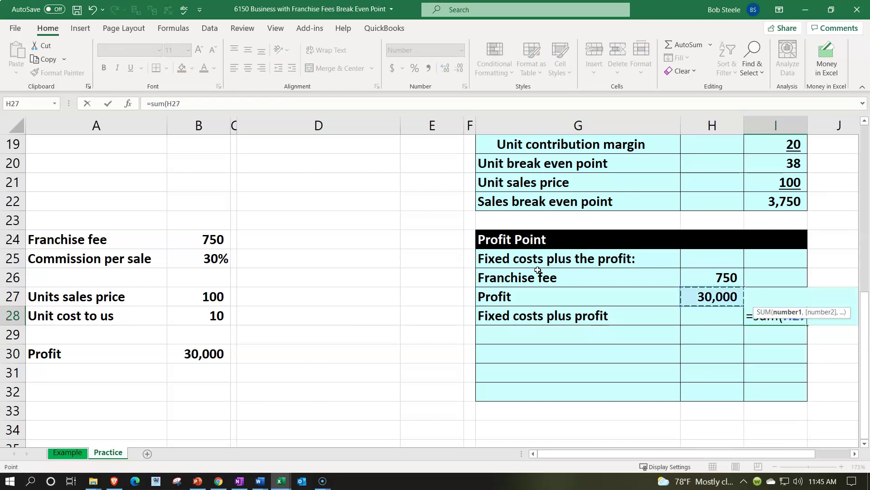
{"action": "key", "text": "shift+Up"}
{"action": "key", "text": "Return"}
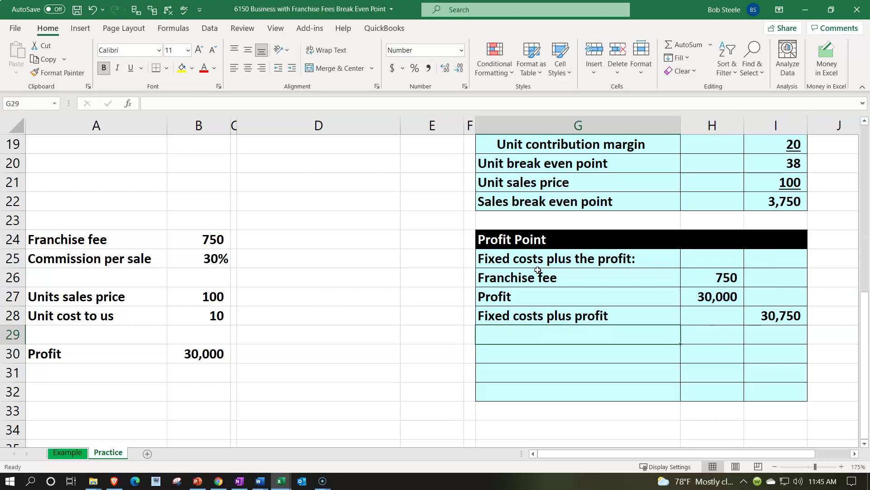
- Underline the profit amount in H27
{"action": "key", "text": "Up"}
{"action": "key", "text": "Up"}
{"action": "key", "text": "Left"}
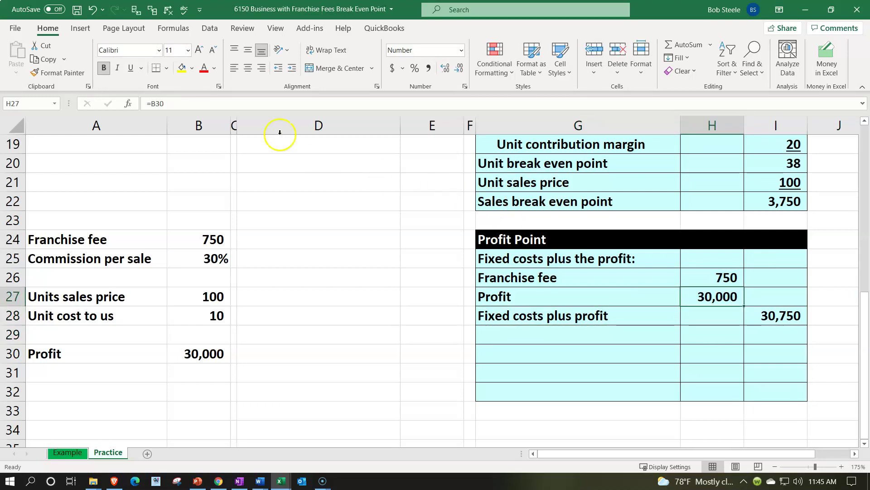
{"action": "left_click", "coordinate": [131, 68]}
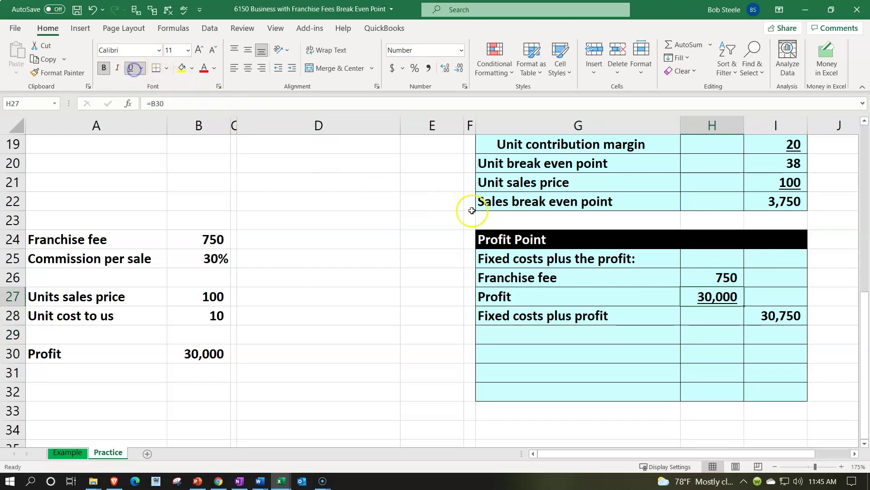
- Indent the labels in G26:G28 one level and the "Fixed costs plus profit" label in G28 one level more
{"action": "left_click", "coordinate": [557, 279]}
{"action": "left_click_drag", "start_coordinate": [556, 295], "coordinate": [560, 315]}
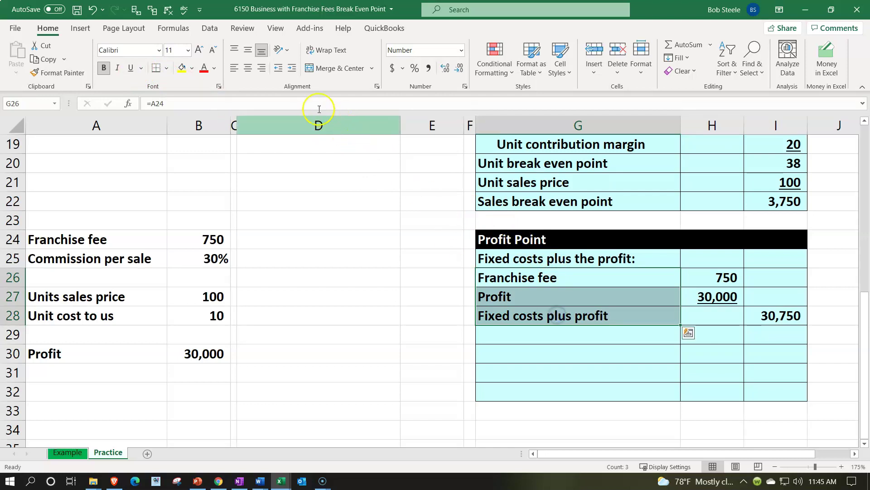
{"action": "left_click", "coordinate": [292, 68]}
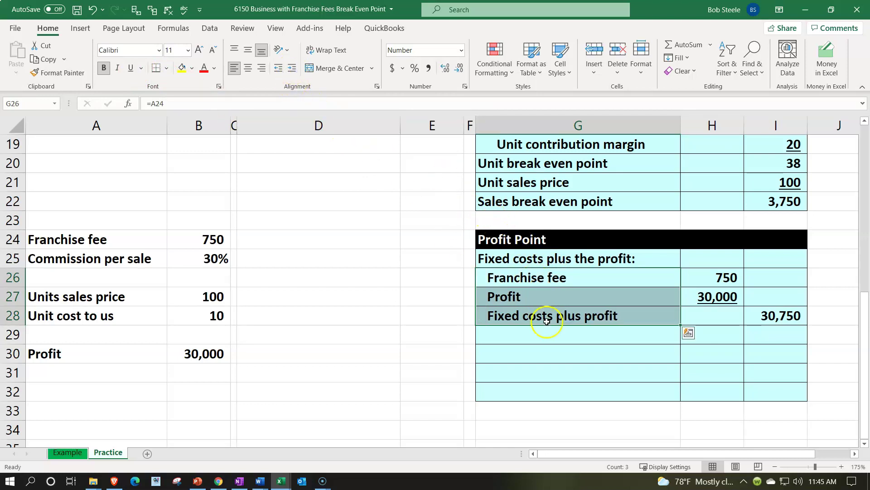
{"action": "left_click", "coordinate": [547, 320]}
{"action": "left_click", "coordinate": [295, 69]}
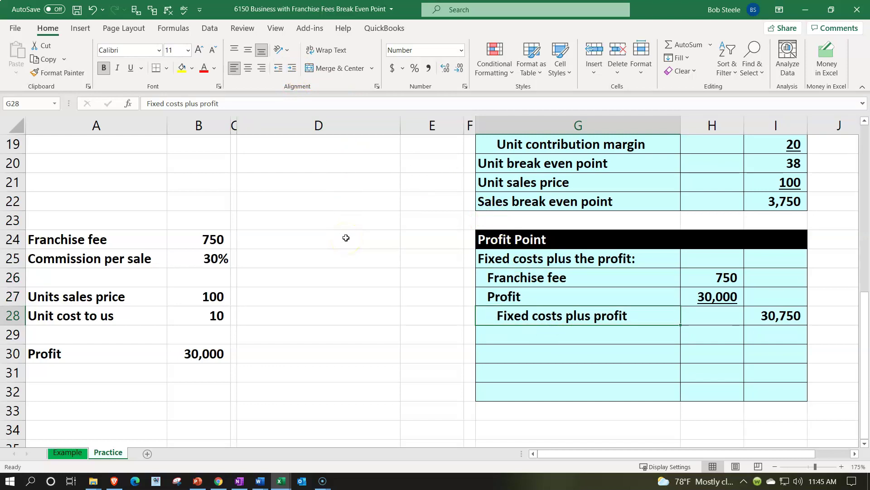
- Enter the heading "Unit contribution margin:" in G29
{"action": "key", "text": "Down"}
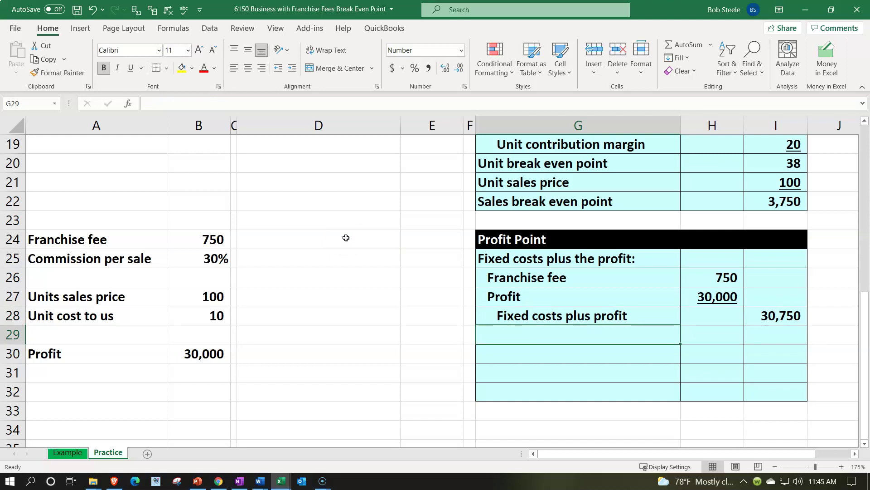
{"action": "type", "text": "Unit contribution margin:"}
{"action": "key", "text": "Return"}
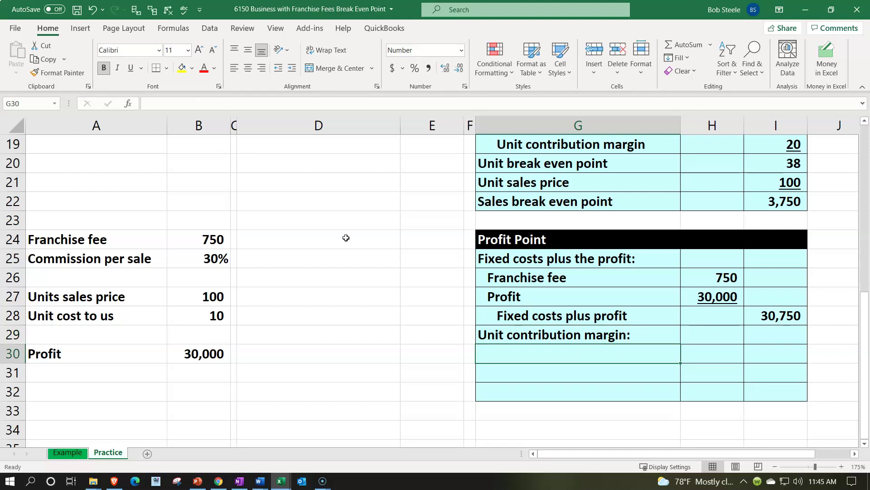
- Link the label in G30 to the "Revenue to us per unit" label in G17
{"action": "type", "text": "="}
{"action": "key", "text": "Up"}
{"action": "key", "text": "Up"}
{"action": "key", "text": "Up"}
{"action": "key", "text": "Up"}
{"action": "key", "text": "Up"}
{"action": "key", "text": "Up"}
{"action": "key", "text": "Up"}
{"action": "key", "text": "Up"}
{"action": "key", "text": "Up"}
{"action": "key", "text": "Up"}
{"action": "key", "text": "Up"}
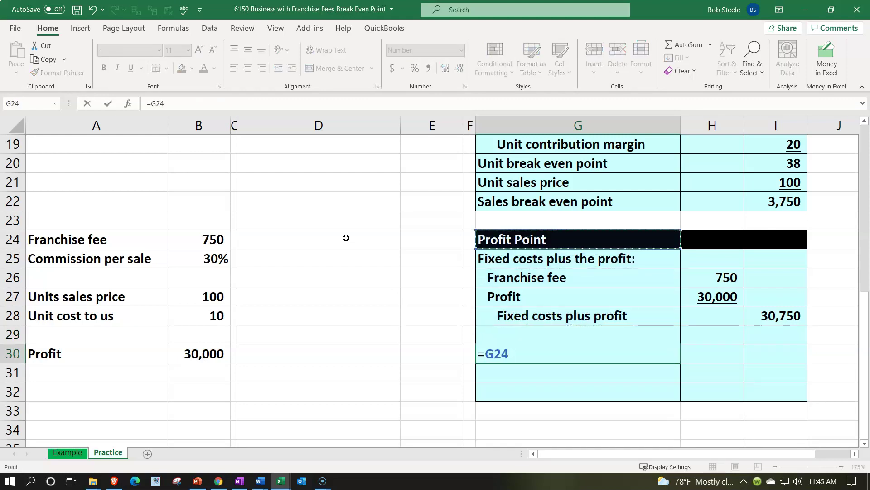
{"action": "key", "text": "Up"}
{"action": "key", "text": "Up"}
{"action": "key", "text": "Up"}
{"action": "key", "text": "Up"}
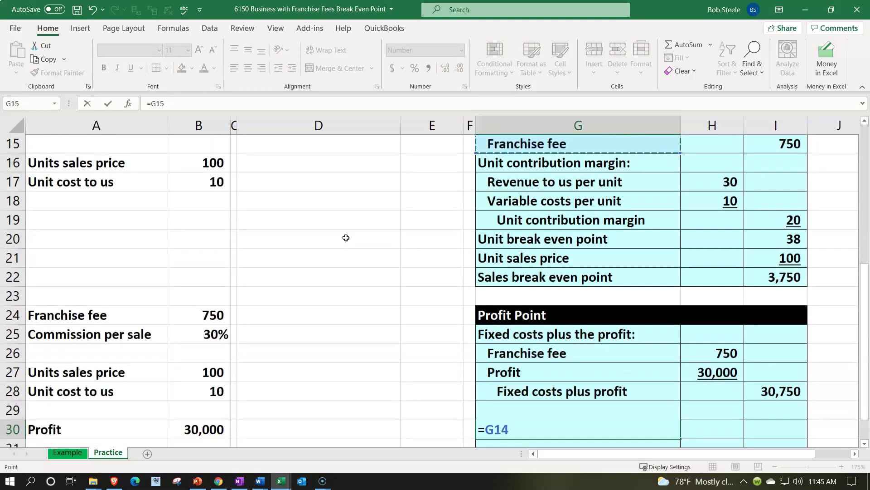
{"action": "key", "text": "Down"}
{"action": "key", "text": "Down"}
{"action": "key", "text": "Return"}
- Calculate the revenue to us per unit in H30 by multiplying the units sales price in B27 by the commission per sale in B25
{"action": "key", "text": "Up"}
{"action": "key", "text": "Right"}
{"action": "type", "text": "="}
{"action": "key", "text": "Left"}
{"action": "key", "text": "Left"}
{"action": "key", "text": "Left"}
{"action": "key", "text": "Left"}
{"action": "key", "text": "Left"}
{"action": "key", "text": "Left"}
{"action": "key", "text": "Up"}
{"action": "key", "text": "Up"}
{"action": "key", "text": "Up"}
{"action": "type", "text": "*"}
{"action": "key", "text": "Left"}
{"action": "key", "text": "Left"}
{"action": "key", "text": "Left"}
{"action": "key", "text": "Left"}
{"action": "key", "text": "Up"}
{"action": "key", "text": "Up"}
{"action": "key", "text": "Up"}
{"action": "key", "text": "Up"}
{"action": "key", "text": "Up"}
{"action": "key", "text": "Left"}
{"action": "key", "text": "Return"}
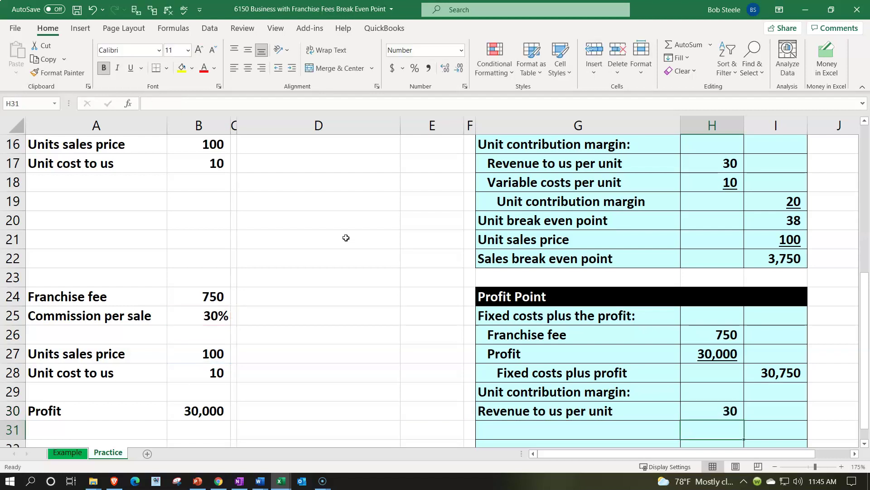
- Link the label in G31 to the "Variable costs per unit" label in G18
{"action": "key", "text": "Left"}
{"action": "type", "text": "+"}
{"action": "key", "text": "Up"}
{"action": "key", "text": "Up"}
{"action": "key", "text": "Up"}
{"action": "key", "text": "Up"}
{"action": "key", "text": "Up"}
{"action": "key", "text": "Up"}
{"action": "key", "text": "Up"}
{"action": "key", "text": "Up"}
{"action": "key", "text": "Up"}
{"action": "key", "text": "Up"}
{"action": "key", "text": "Up"}
{"action": "key", "text": "Up"}
{"action": "key", "text": "Up"}
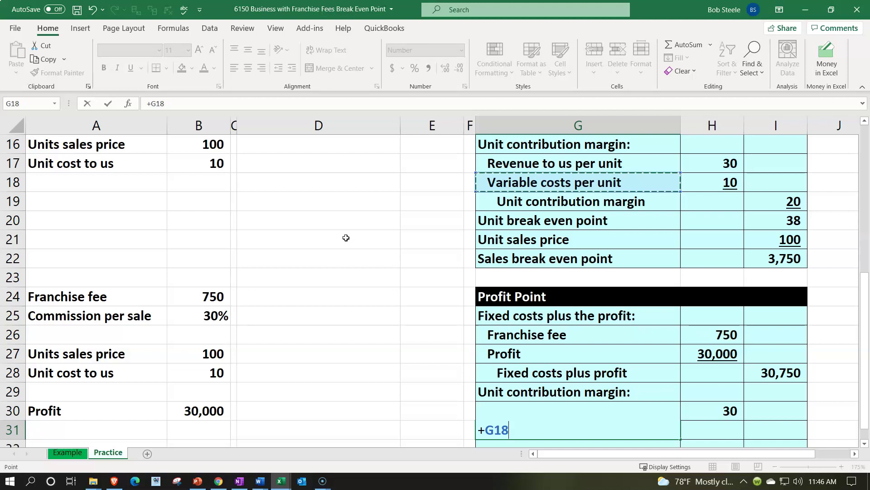
{"action": "key", "text": "Tab"}
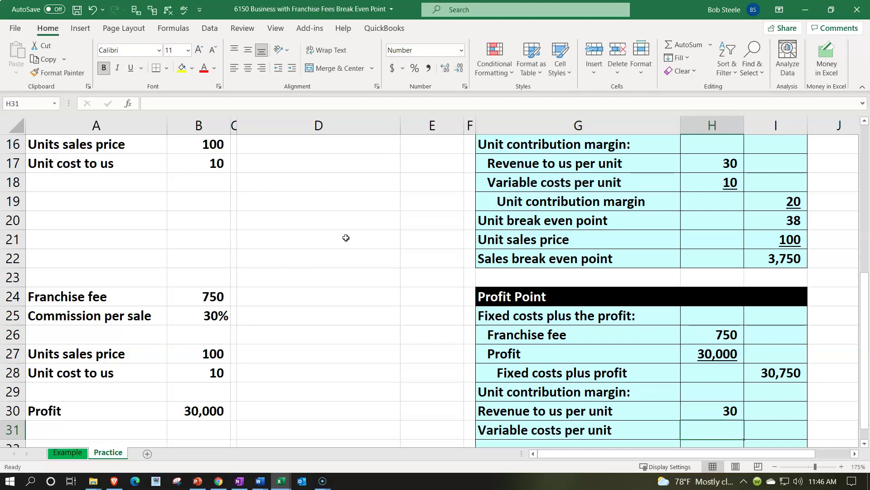
- Bring the unit cost to us from B28 into H31 with a cell reference
{"action": "type", "text": "="}
{"action": "key", "text": "Left"}
{"action": "key", "text": "Left"}
{"action": "key", "text": "Left"}
{"action": "key", "text": "Left"}
{"action": "key", "text": "Left"}
{"action": "key", "text": "Left"}
{"action": "key", "text": "Up"}
{"action": "key", "text": "Up"}
{"action": "key", "text": "Down"}
{"action": "key", "text": "Return"}
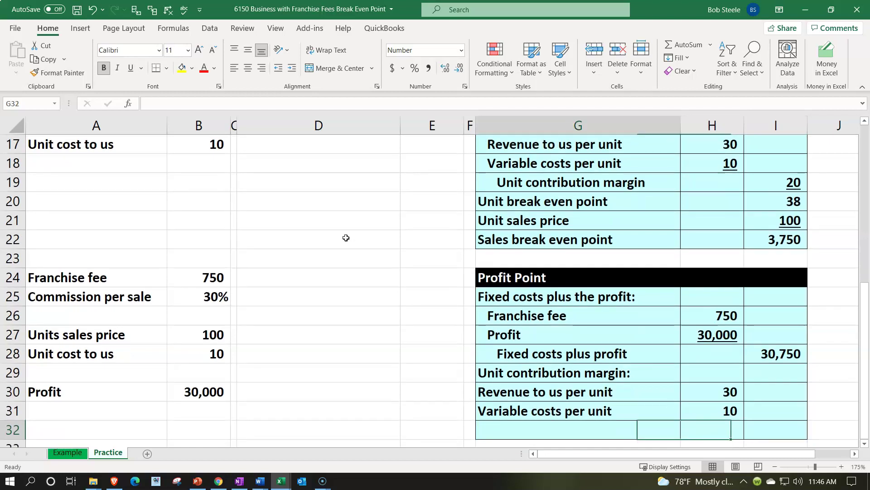
- Link the label in G32 to the "Unit contribution margin" label with =+G19
{"action": "type", "text": "+"}
{"action": "key", "text": "Up"}
{"action": "key", "text": "Up"}
{"action": "key", "text": "Up"}
{"action": "key", "text": "Up"}
{"action": "key", "text": "Up"}
{"action": "key", "text": "Up"}
{"action": "key", "text": "Up"}
{"action": "key", "text": "Up"}
{"action": "key", "text": "Up"}
{"action": "key", "text": "Up"}
{"action": "key", "text": "Up"}
{"action": "key", "text": "Up"}
{"action": "key", "text": "Up"}
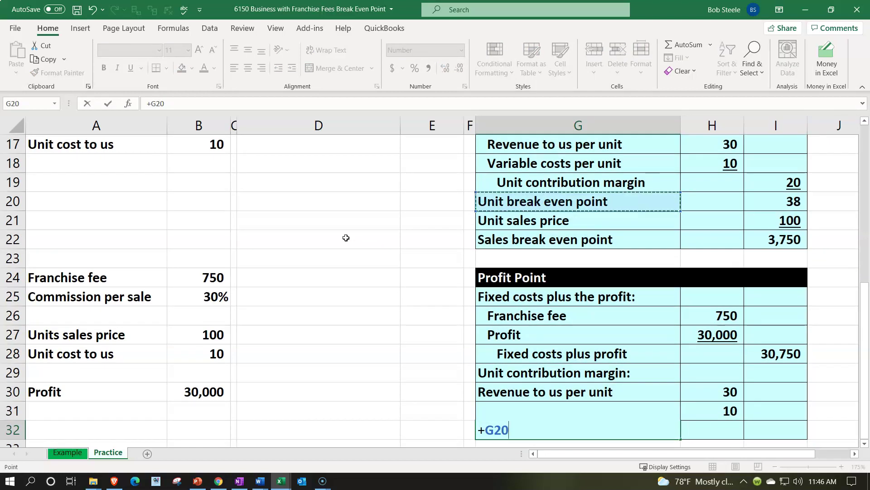
{"action": "key", "text": "Return"}
- Extend the Profit Point table by copying the formatting of G32:I32 down to G33:I37
{"action": "key", "text": "Up"}
{"action": "key", "text": "Right"}
{"action": "key", "text": "Right"}
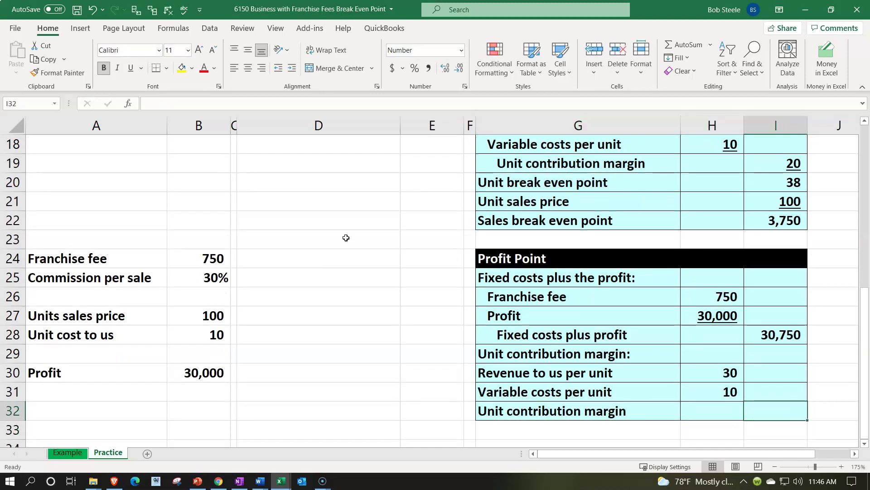
{"action": "scroll", "coordinate": [346, 237], "scroll_direction": "down", "scroll_amount": 2}
{"action": "left_click_drag", "start_coordinate": [648, 291], "coordinate": [746, 290]}
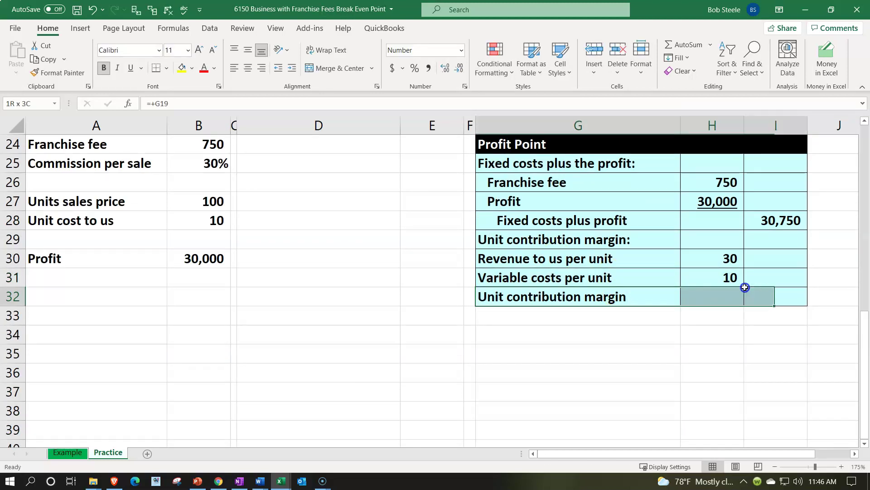
{"action": "left_click", "coordinate": [78, 71]}
{"action": "mouse_move", "coordinate": [633, 320]}
{"action": "left_mouse_down"}
{"action": "mouse_move", "coordinate": [740, 369]}
{"action": "mouse_move", "coordinate": [748, 385]}
{"action": "left_mouse_up"}
{"action": "key", "text": "Up"}
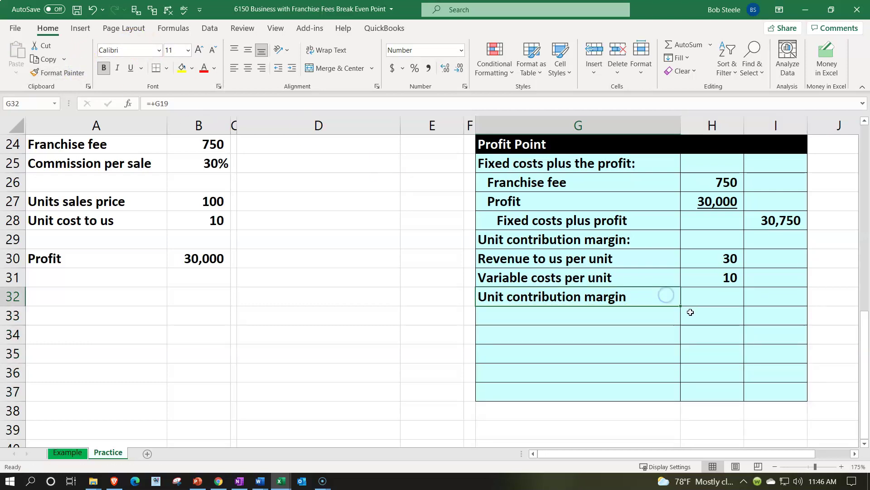
- Calculate the unit contribution margin in I32 as =H30-H31, revenue per unit minus variable costs per unit
{"action": "key", "text": "Right"}
{"action": "key", "text": "Right"}
{"action": "type", "text": "="}
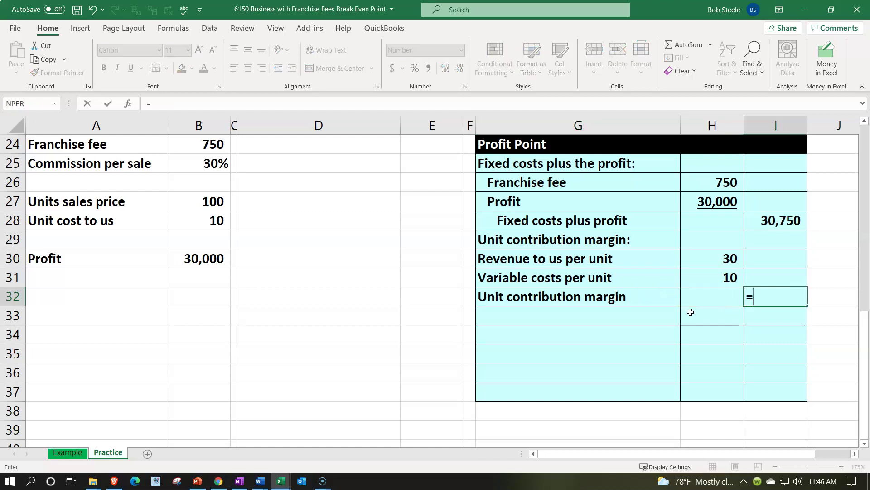
{"action": "key", "text": "Up"}
{"action": "key", "text": "Up"}
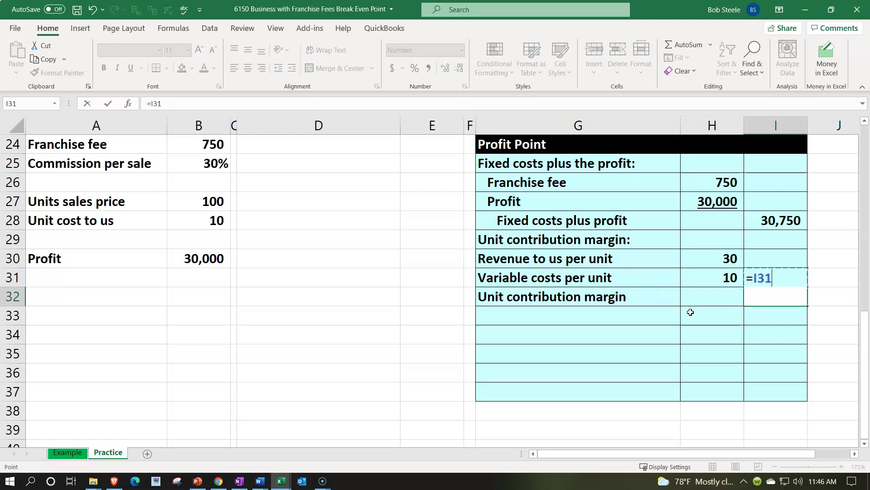
{"action": "key", "text": "Left"}
{"action": "type", "text": "-"}
{"action": "key", "text": "Down"}
{"action": "key", "text": "Return"}
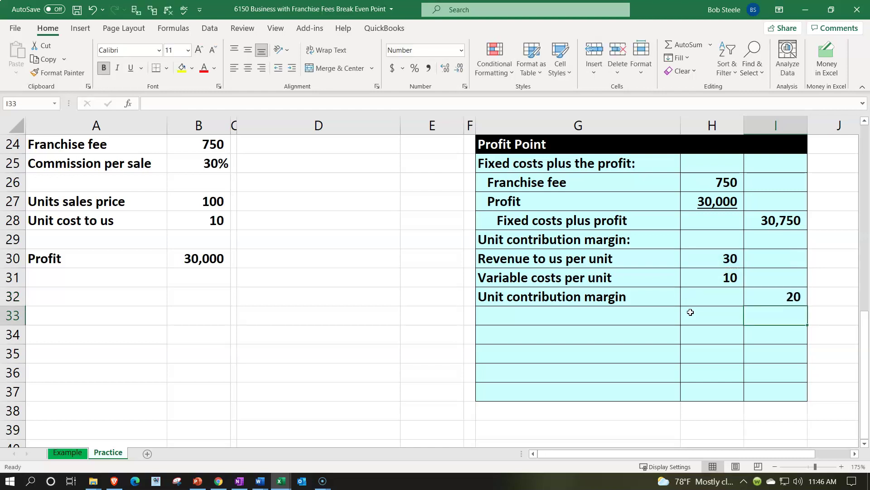
- Underline the variable cost in H31 and indent the labels in G30:G32, giving G32 a second indent level
{"action": "left_click", "coordinate": [698, 280]}
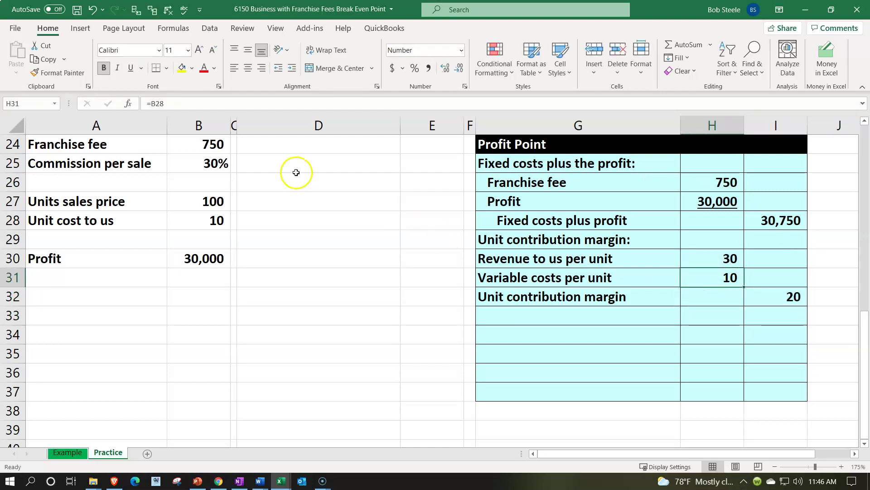
{"action": "left_click", "coordinate": [130, 68]}
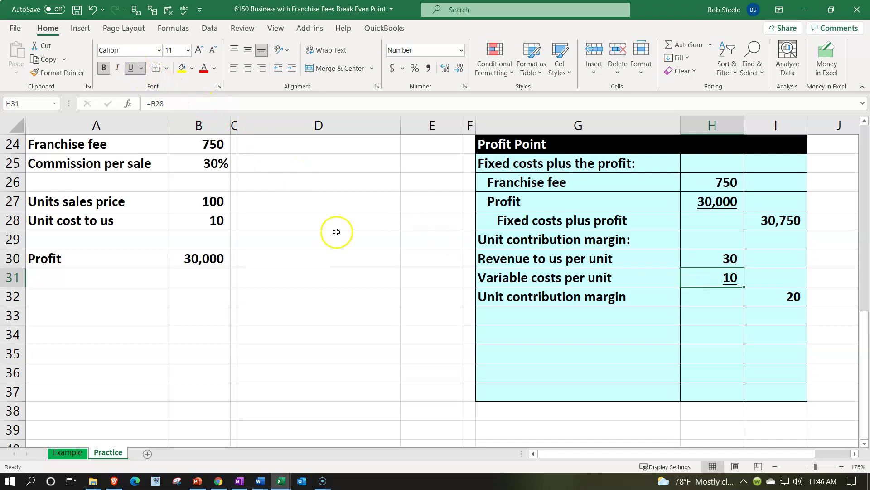
{"action": "left_click_drag", "start_coordinate": [525, 256], "coordinate": [534, 293]}
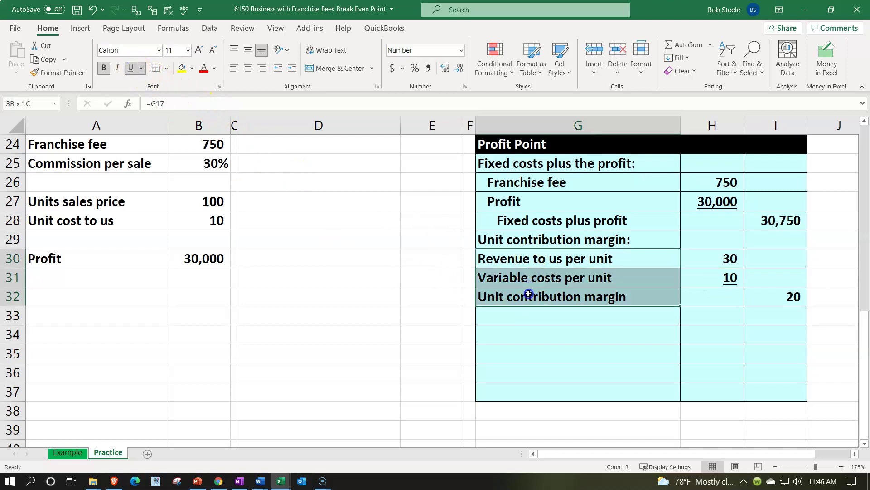
{"action": "left_click", "coordinate": [292, 68]}
{"action": "left_click", "coordinate": [489, 296]}
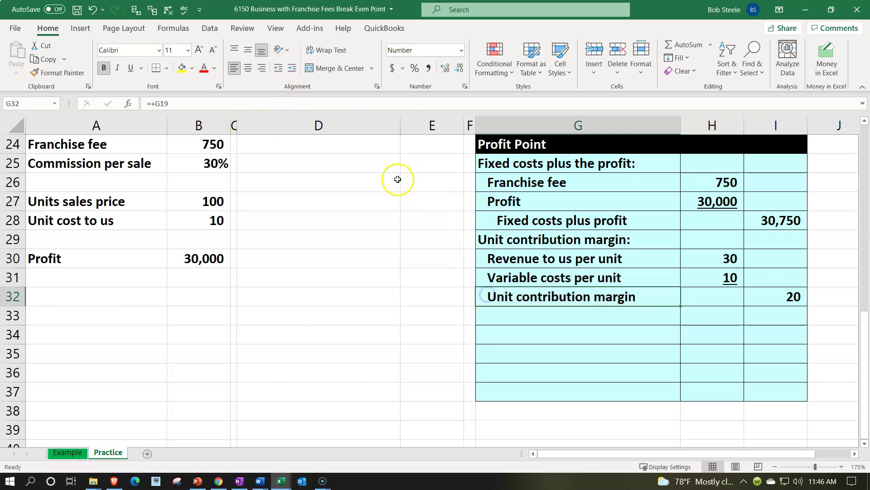
{"action": "left_click", "coordinate": [297, 73]}
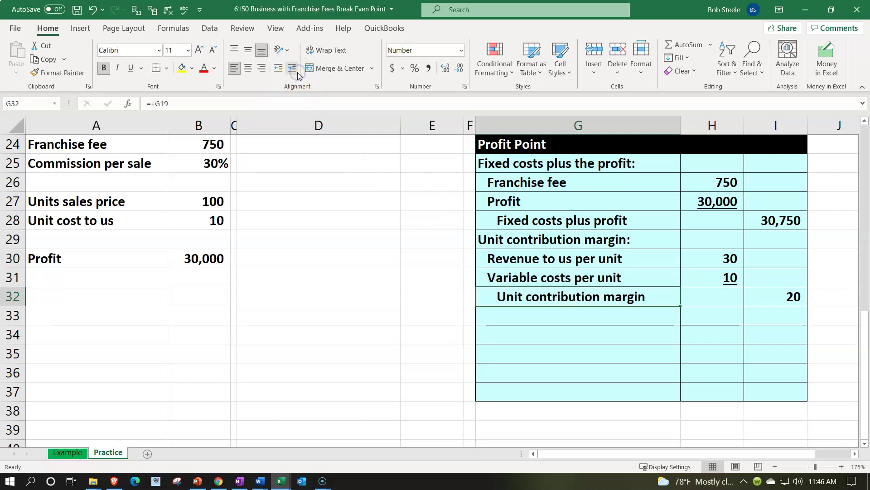
{"action": "scroll", "coordinate": [466, 298], "scroll_direction": "up", "scroll_amount": 2}
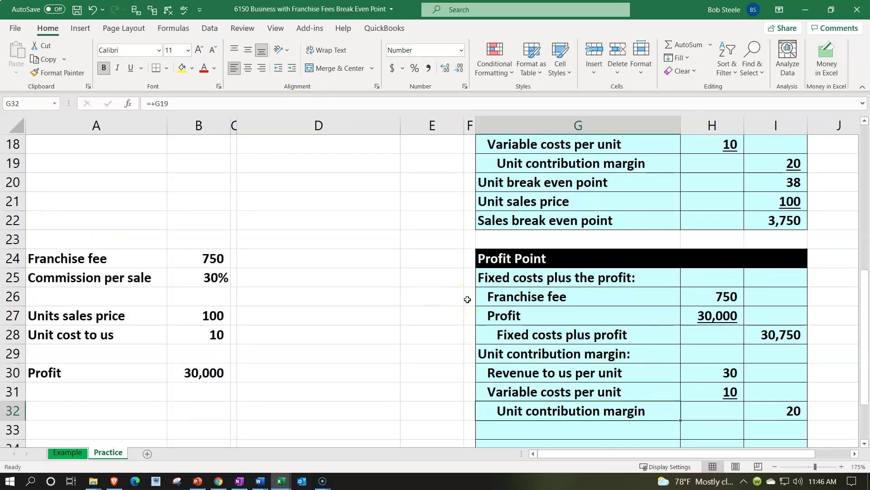
{"action": "left_click", "coordinate": [538, 433]}
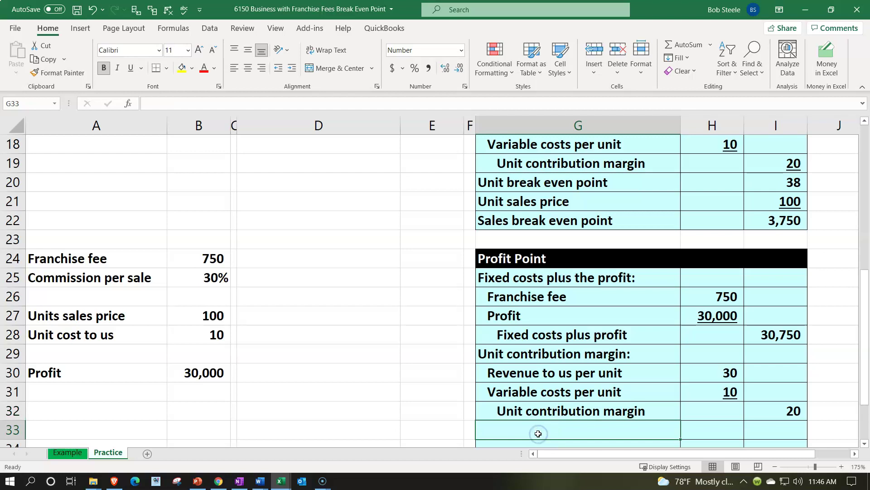
{"action": "type", "text": "+"}
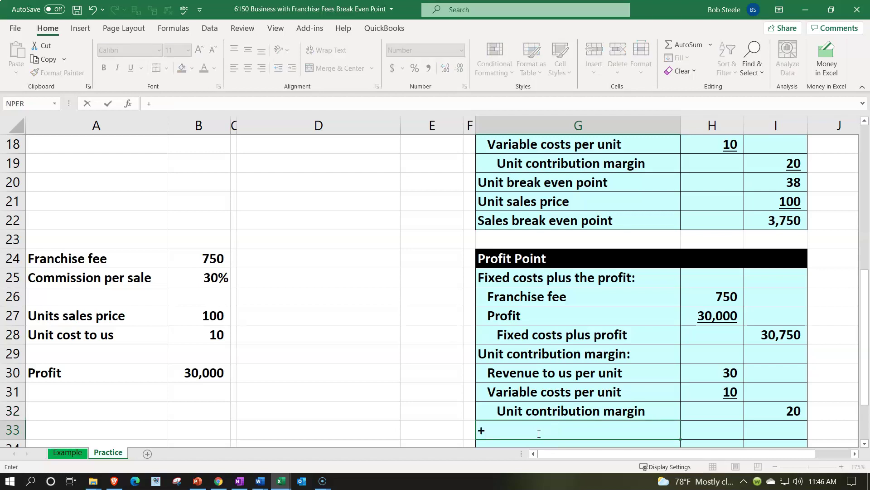
{"action": "key", "text": "Up"}
{"action": "key", "text": "Up"}
{"action": "key", "text": "Up"}
{"action": "key", "text": "Up"}
{"action": "key", "text": "Up"}
{"action": "key", "text": "BackSpace"}
{"action": "key", "text": "BackSpace"}
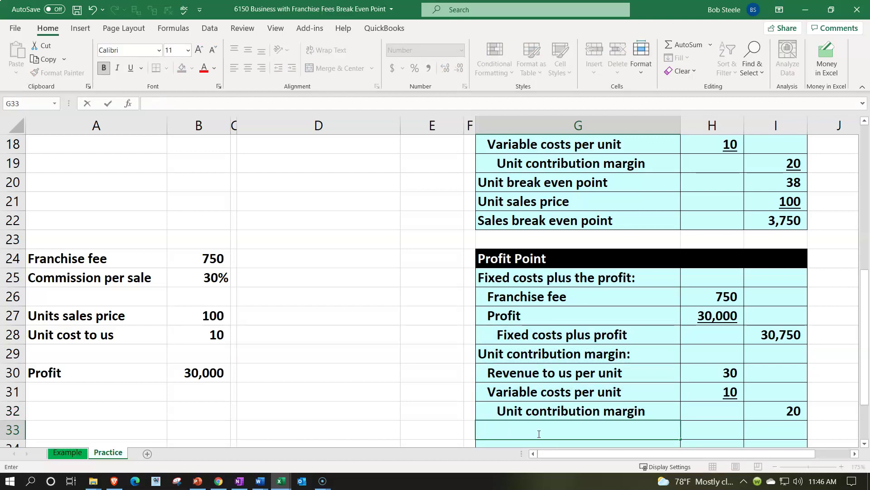
- Enter the label "Unit profit point" in G33
{"action": "type", "text": "Unit pro"}
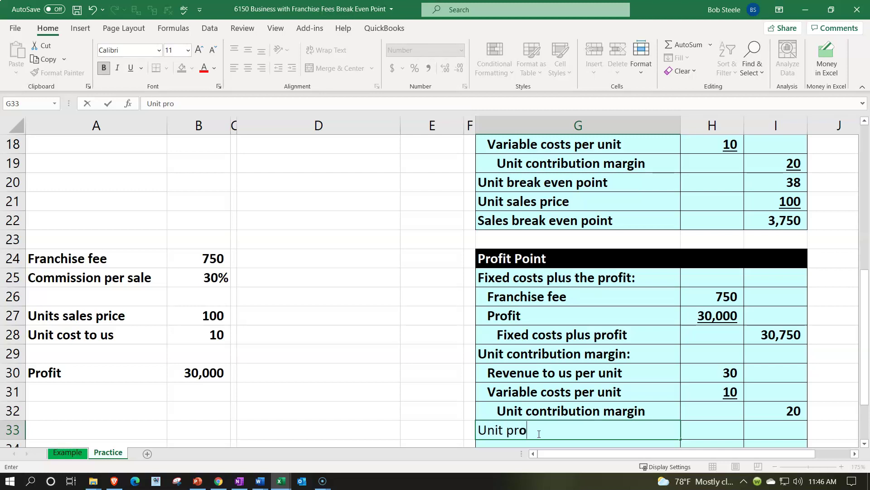
{"action": "type", "text": "fit point"}
{"action": "key", "text": "Tab"}
{"action": "key", "text": "Tab"}
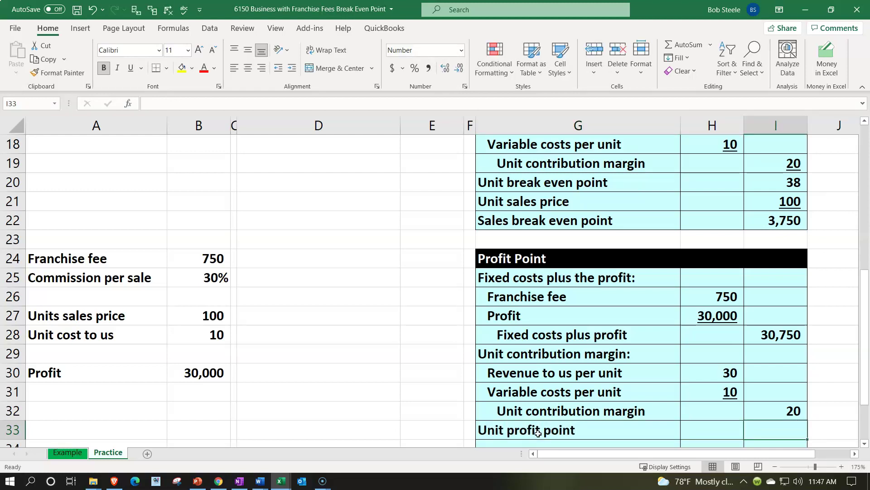
- Calculate the unit profit point in I33 by dividing fixed costs plus profit by the unit contribution margin, =I28/I32
{"action": "type", "text": "="}
{"action": "key", "text": "Up"}
{"action": "key", "text": "Up"}
{"action": "key", "text": "Up"}
{"action": "key", "text": "Up"}
{"action": "key", "text": "Up"}
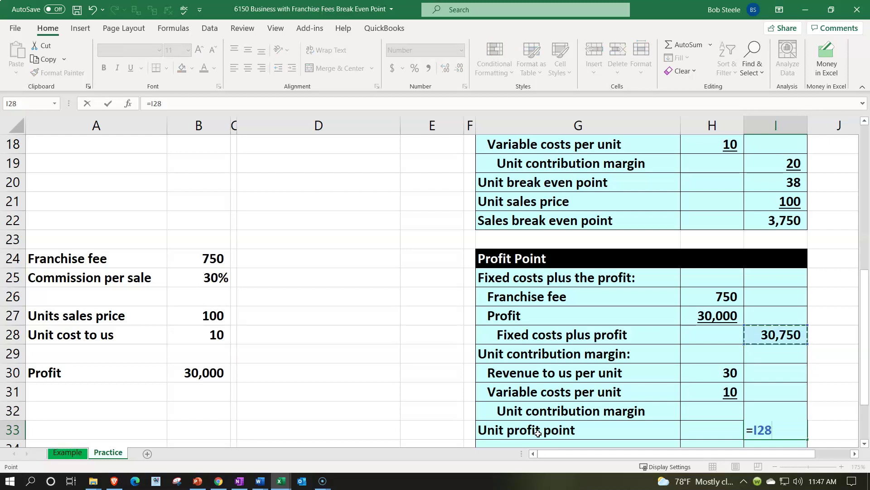
{"action": "type", "text": "/"}
{"action": "key", "text": "Up"}
{"action": "key", "text": "Return"}
- Link the label in G34 to the "Units sales price" label in A27 with a cell reference
{"action": "left_click", "coordinate": [538, 434]}
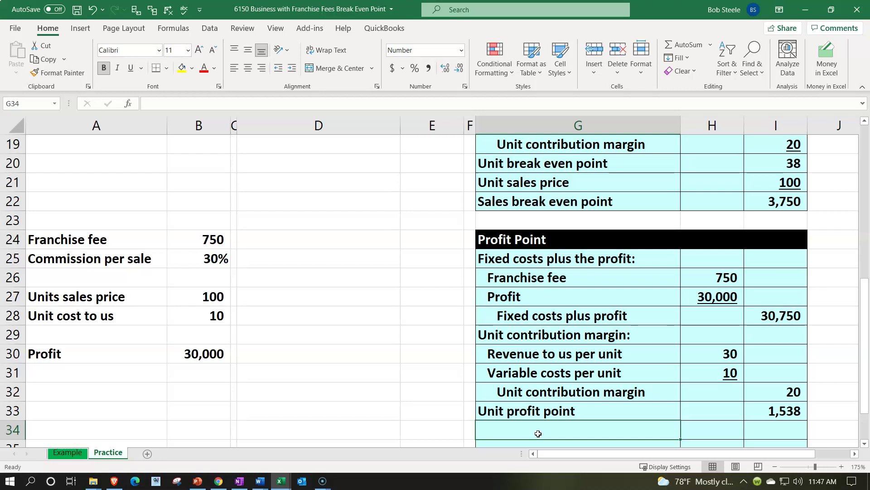
{"action": "type", "text": "="}
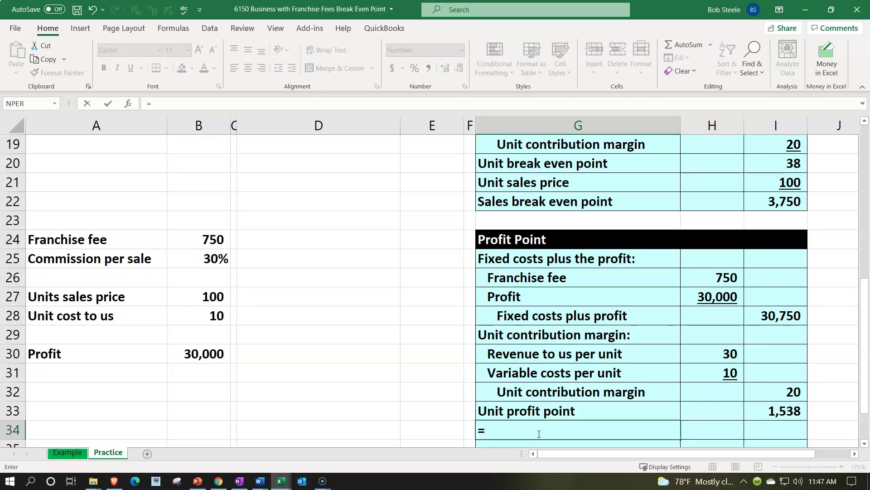
{"action": "key", "text": "Left"}
{"action": "key", "text": "Left"}
{"action": "key", "text": "Left"}
{"action": "key", "text": "Left"}
{"action": "key", "text": "Left"}
{"action": "key", "text": "Left"}
{"action": "key", "text": "Up"}
{"action": "key", "text": "Up"}
{"action": "key", "text": "Up"}
{"action": "key", "text": "Up"}
{"action": "key", "text": "Up"}
{"action": "key", "text": "Up"}
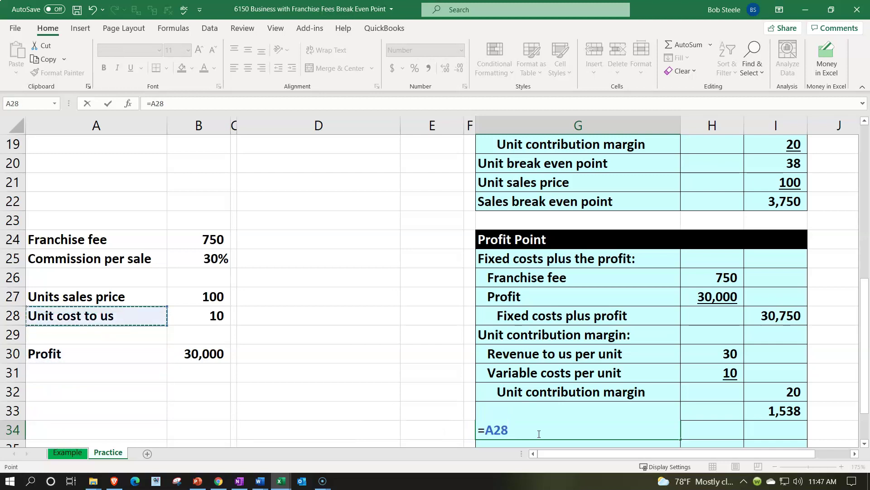
{"action": "key", "text": "Up"}
{"action": "key", "text": "Tab"}
- Bring the units sales price from the data set into I34 with =+B27
{"action": "key", "text": "Right"}
{"action": "type", "text": "+"}
{"action": "key", "text": "Left"}
{"action": "key", "text": "Left"}
{"action": "key", "text": "Left"}
{"action": "key", "text": "Left"}
{"action": "key", "text": "Left"}
{"action": "key", "text": "Up"}
{"action": "key", "text": "Up"}
{"action": "key", "text": "Up"}
{"action": "key", "text": "Up"}
{"action": "key", "text": "Up"}
{"action": "key", "text": "Up"}
{"action": "key", "text": "Up"}
{"action": "key", "text": "Up"}
{"action": "key", "text": "Left"}
{"action": "key", "text": "Left"}
{"action": "key", "text": "Down"}
{"action": "key", "text": "Return"}
- Underline the units sales price amount in I34
{"action": "key", "text": "Up"}
{"action": "key", "text": "Right"}
{"action": "key", "text": "Right"}
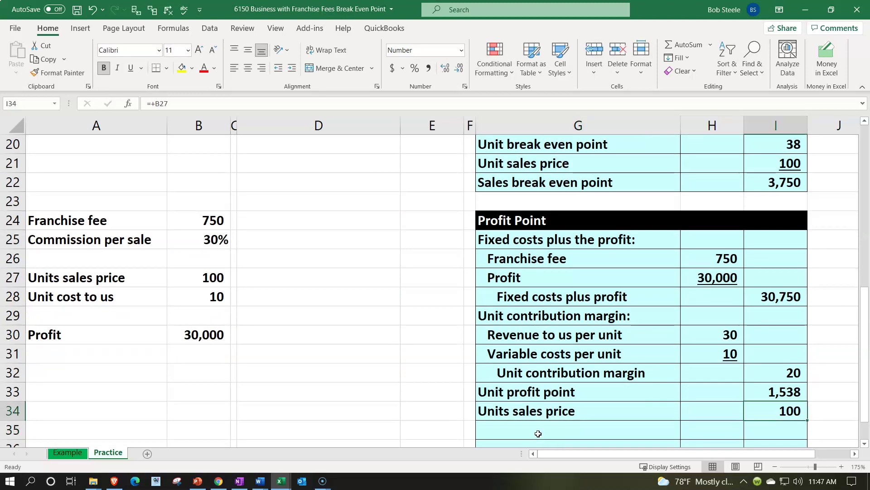
{"action": "left_click", "coordinate": [127, 72]}
- Enter the label "Sales amount needed" in G35
{"action": "scroll", "coordinate": [445, 214], "scroll_direction": "down", "scroll_amount": 1}
{"action": "left_click", "coordinate": [529, 376]}
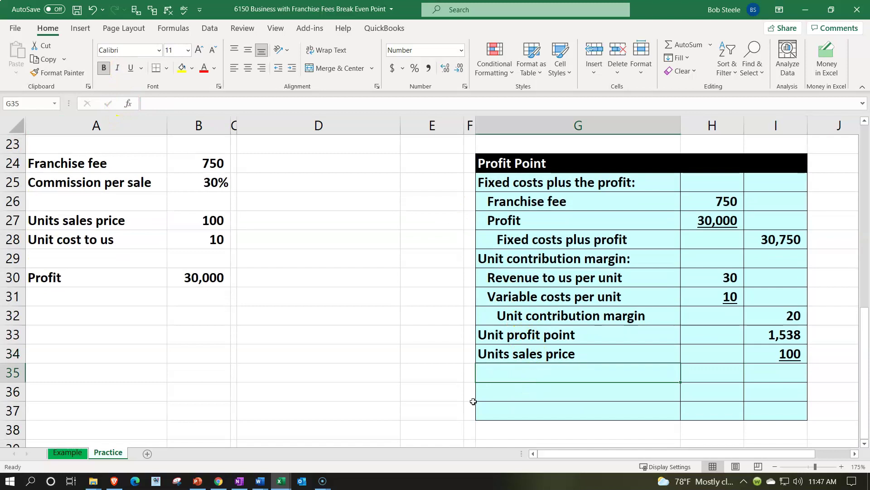
{"action": "type", "text": "Sales am"}
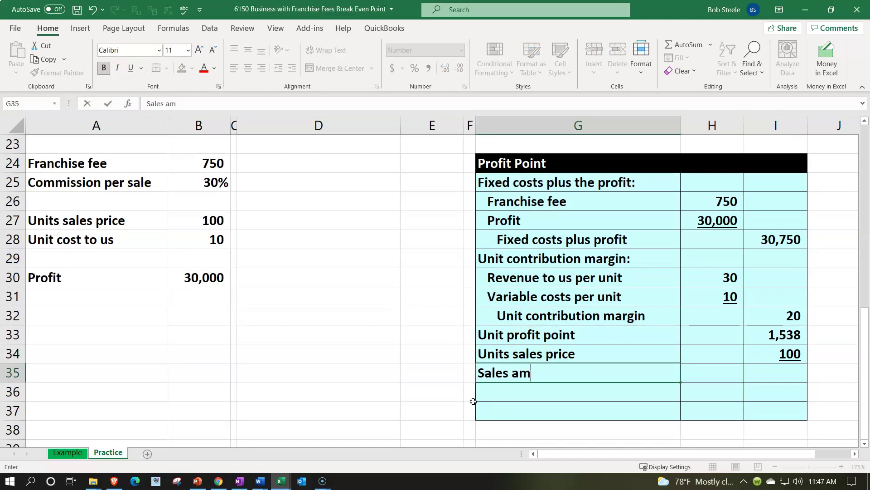
{"action": "type", "text": "ount needed"}
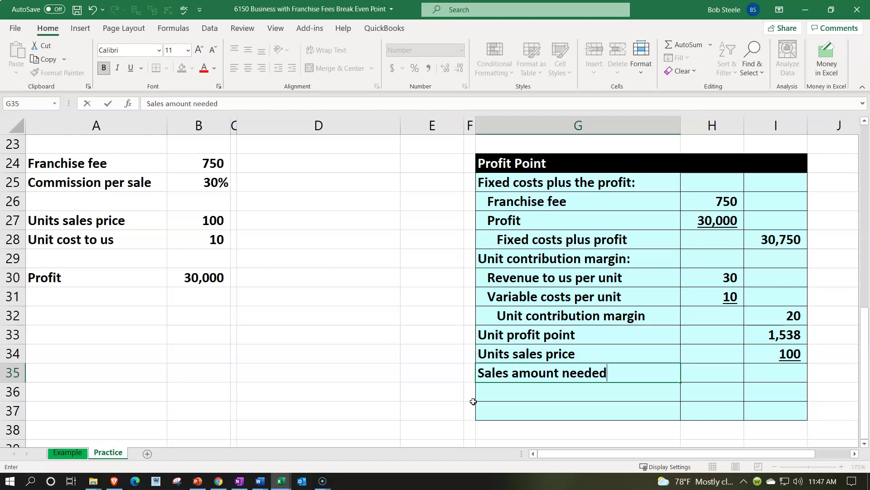
{"action": "key", "text": "Tab"}
{"action": "key", "text": "Tab"}
- Calculate the sales amount needed in I35 by multiplying the unit profit point in I33 by the sales price in I34
{"action": "type", "text": "="}
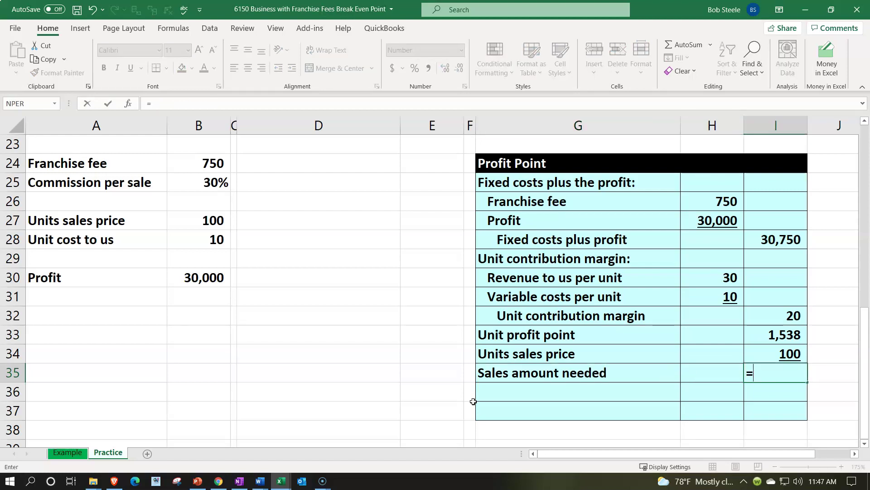
{"action": "key", "text": "Up"}
{"action": "key", "text": "Up"}
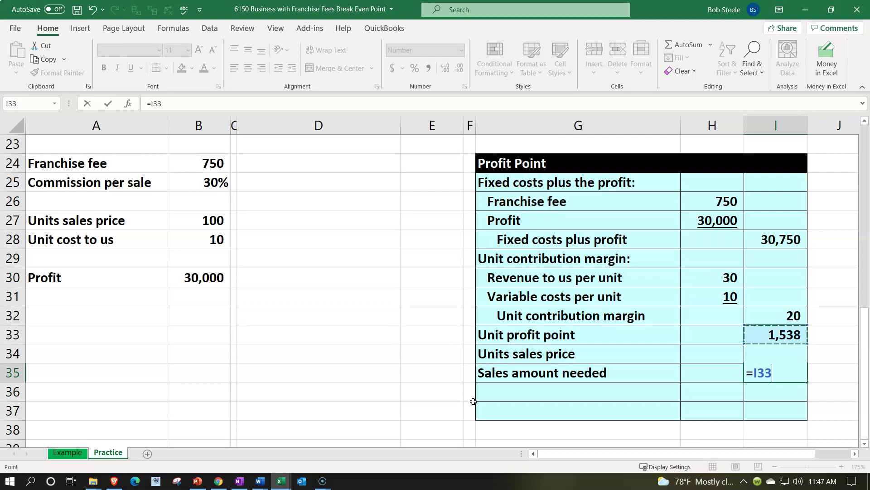
{"action": "type", "text": "*"}
{"action": "key", "text": "Up"}
{"action": "key", "text": "Return"}
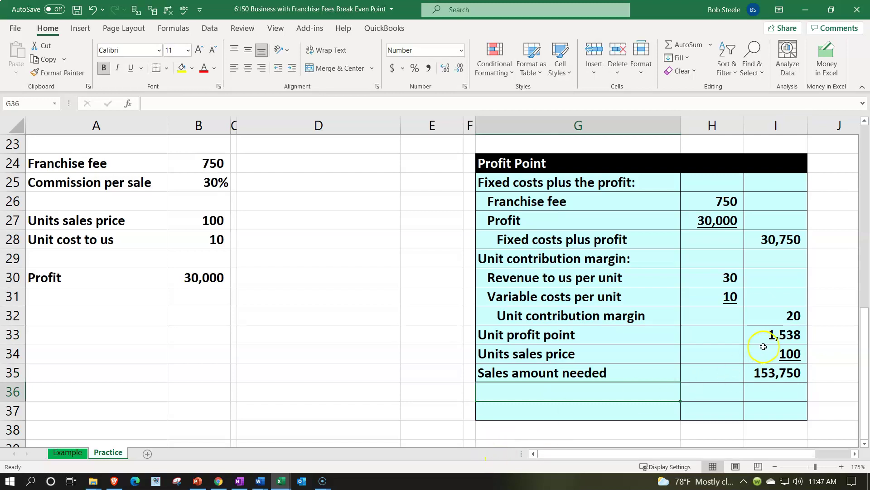
- Underline the unit contribution margin in I32 and copy the blank formatting of G38:I38 onto the unused table rows G36:I37
{"action": "left_click", "coordinate": [773, 315]}
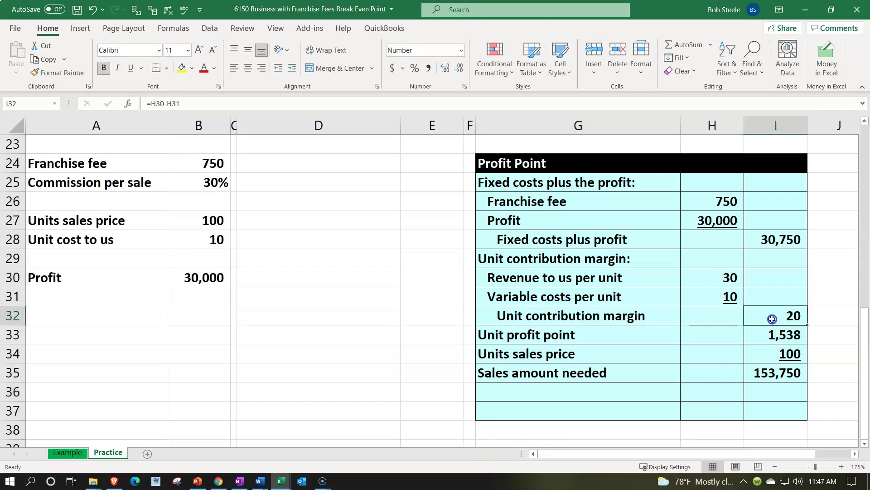
{"action": "left_click", "coordinate": [132, 72]}
{"action": "left_click_drag", "start_coordinate": [653, 427], "coordinate": [740, 410]}
{"action": "left_click_drag", "start_coordinate": [751, 417], "coordinate": [752, 420]}
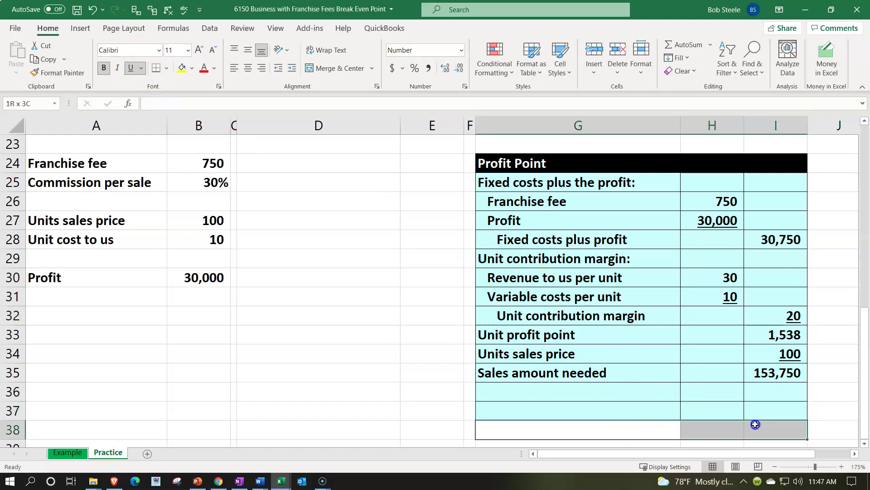
{"action": "left_click", "coordinate": [61, 76]}
{"action": "mouse_move", "coordinate": [540, 389]}
{"action": "left_mouse_down"}
{"action": "mouse_move", "coordinate": [753, 398]}
{"action": "mouse_move", "coordinate": [763, 408]}
{"action": "left_mouse_up"}
{"action": "left_click", "coordinate": [406, 410]}
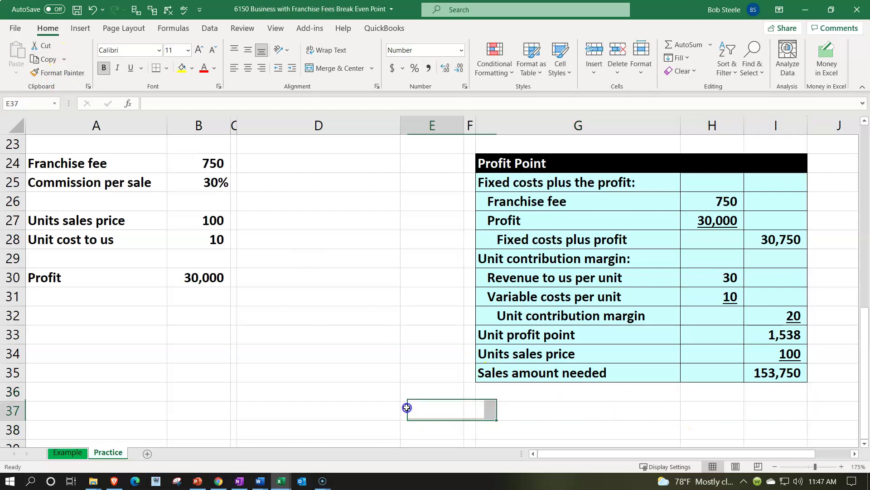
{"action": "scroll", "coordinate": [405, 413], "scroll_direction": "up", "scroll_amount": 5}
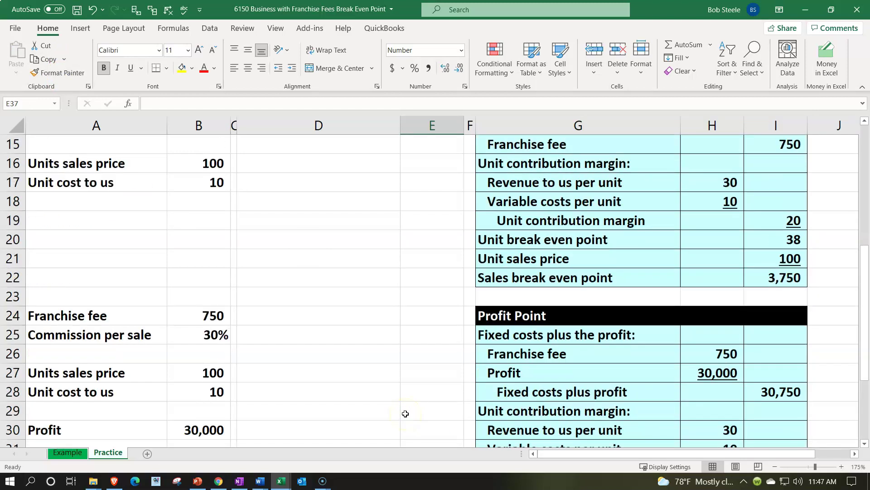
{"action": "left_click_drag", "start_coordinate": [293, 144], "coordinate": [404, 229]}
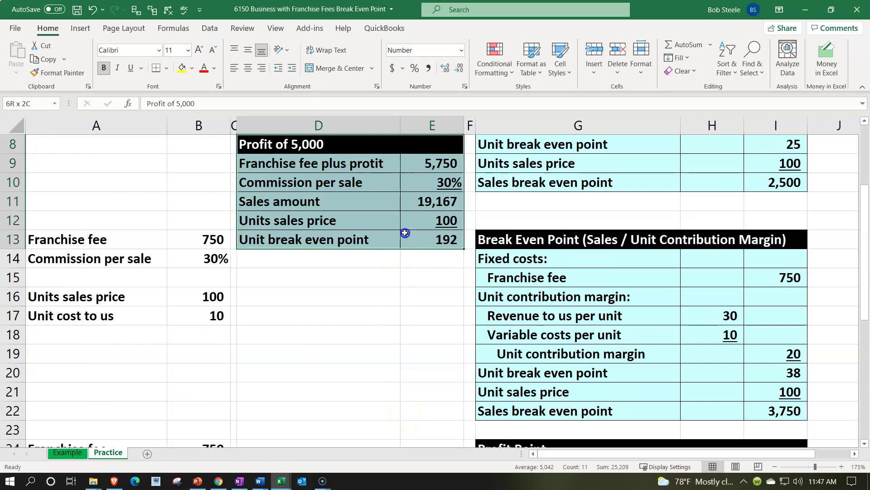
{"action": "left_click", "coordinate": [392, 292]}
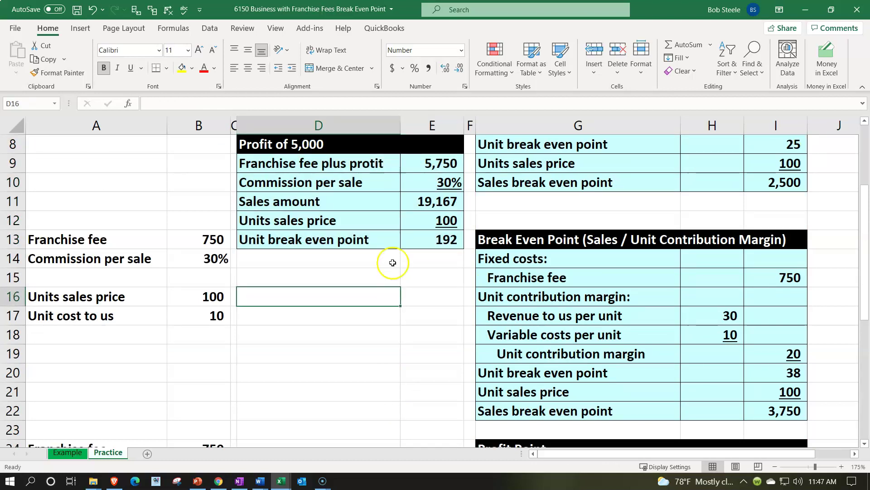